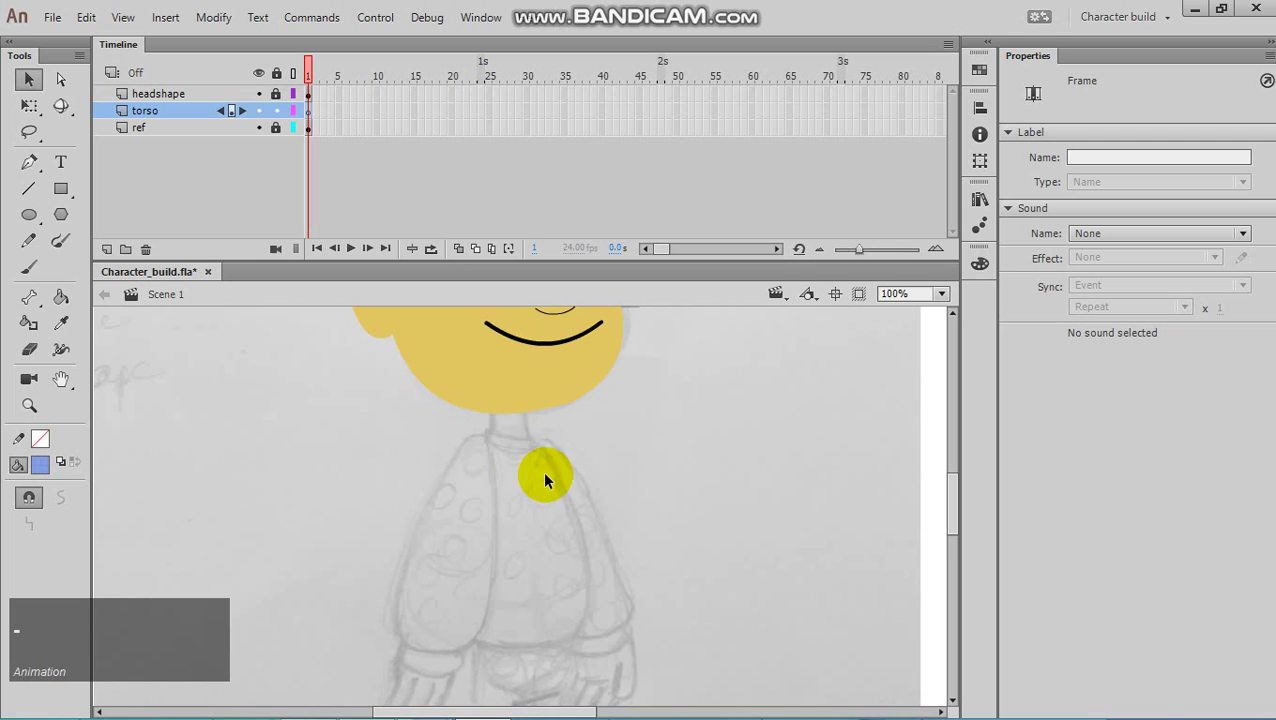
# Draw a strokeless blue rectangle over the sketched torso on the torso layer and set the fill colour for new shapes to grey
pyautogui.scroll(-3, 530, 486)
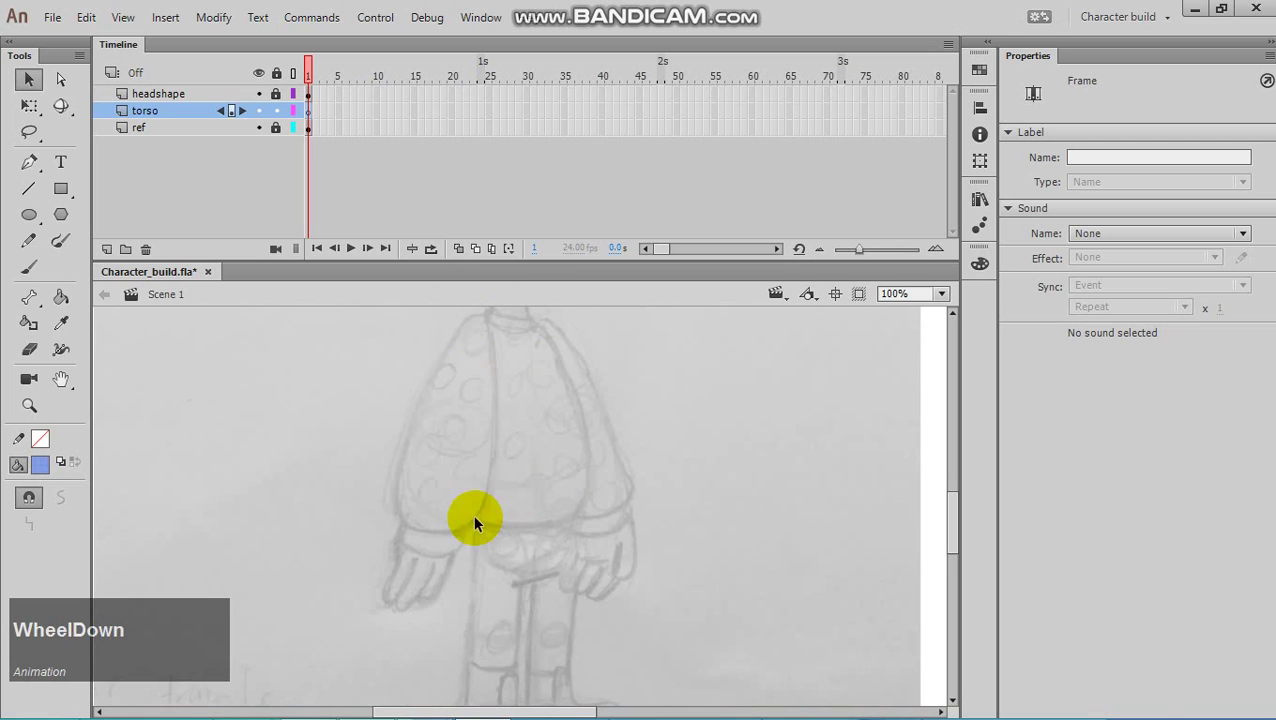
pyautogui.scroll(3, 490, 525)
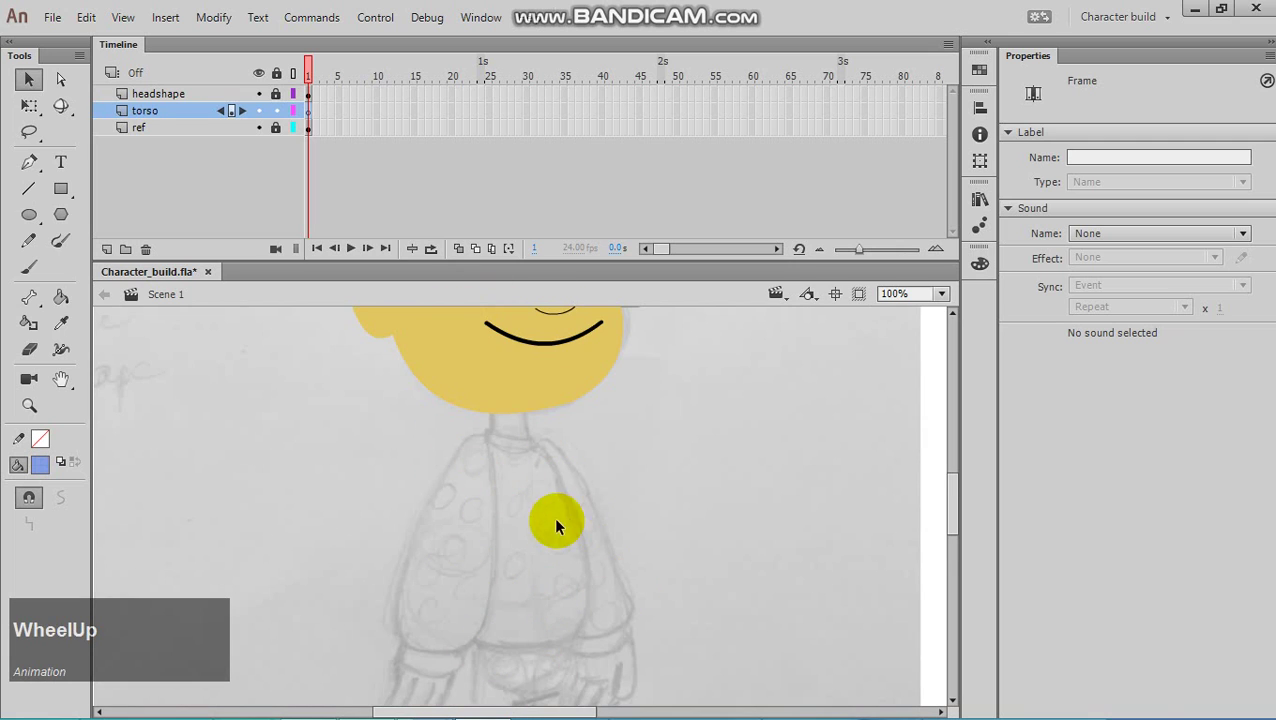
pyautogui.moveTo(501, 561); pyautogui.dragTo(515, 490)
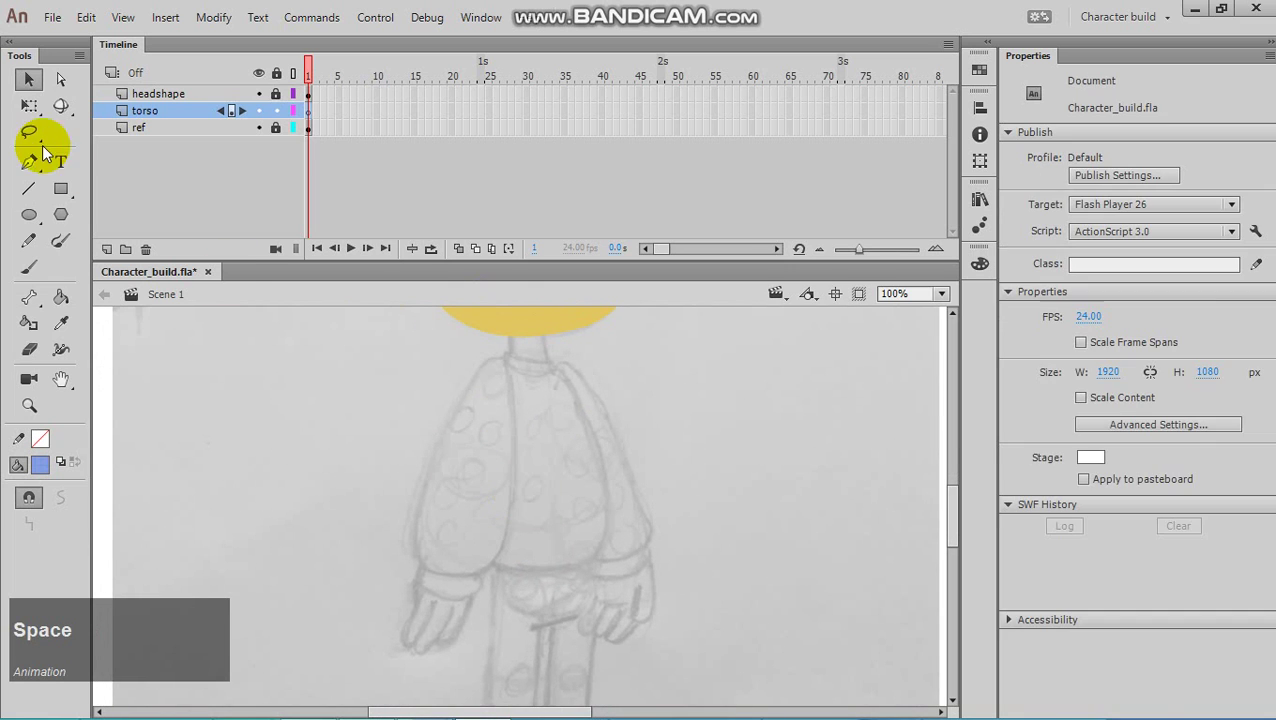
pyautogui.click(61, 189)
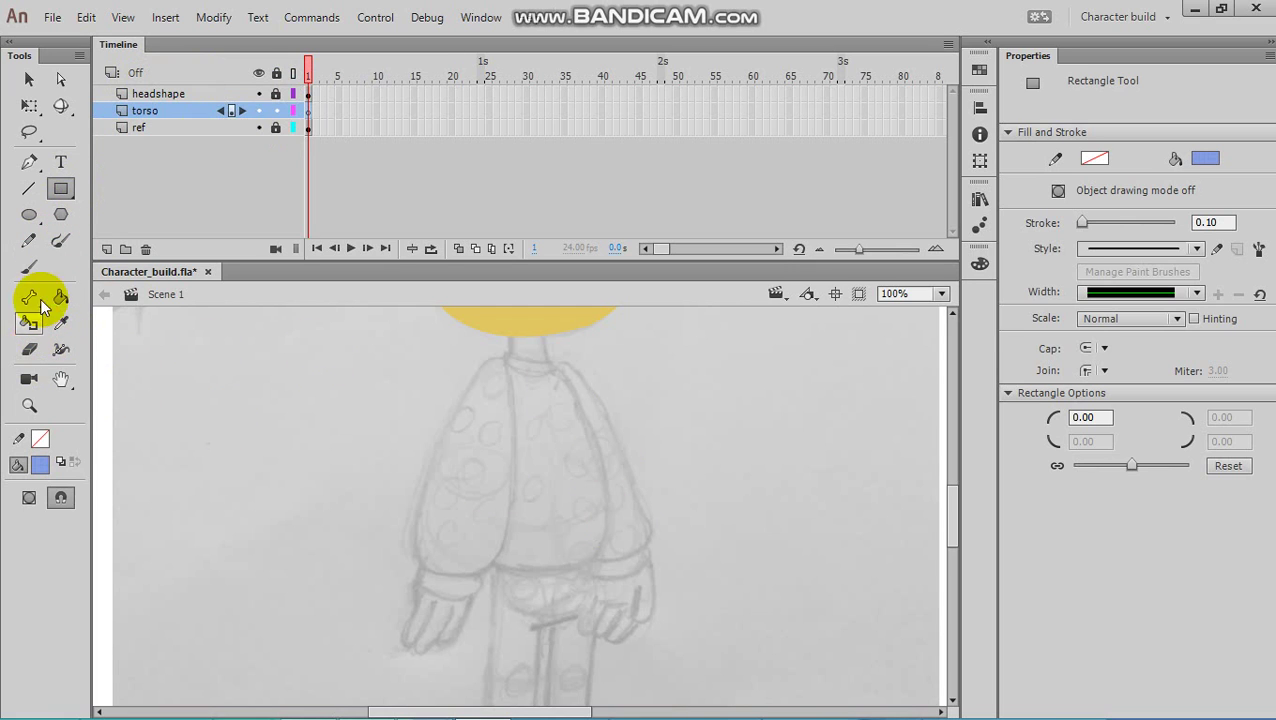
pyautogui.click(60, 189)
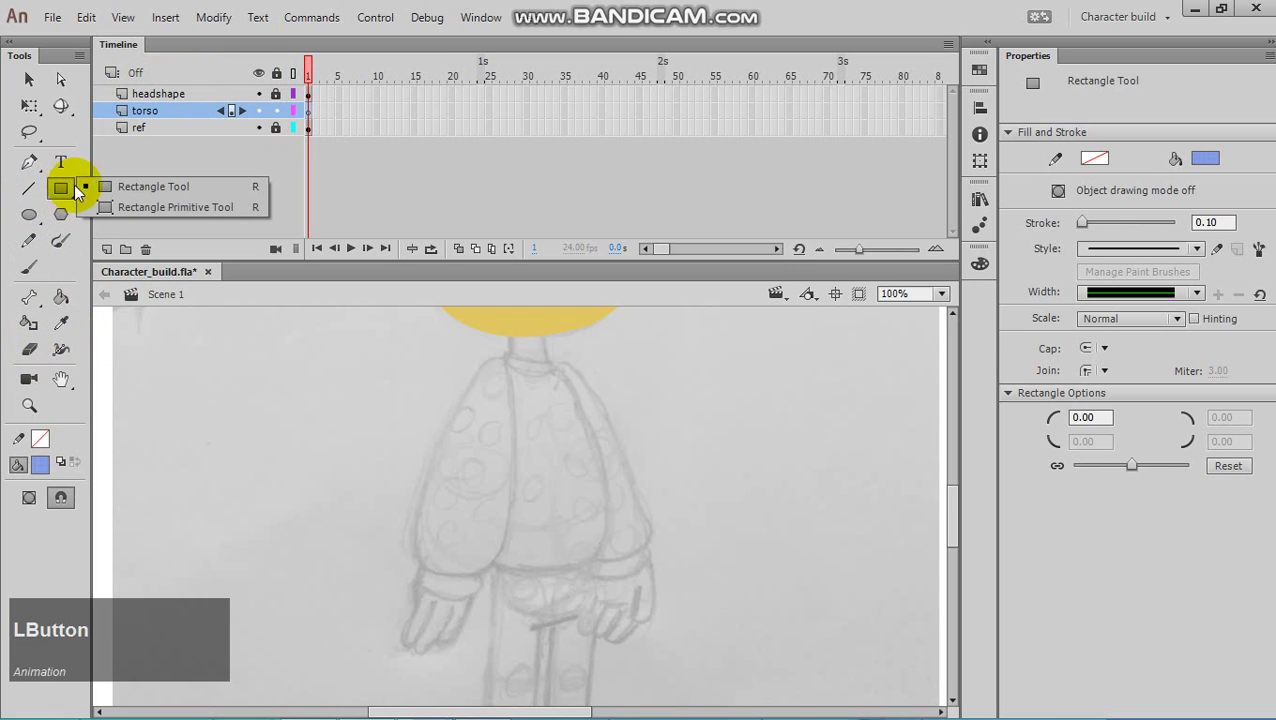
pyautogui.click(145, 186)
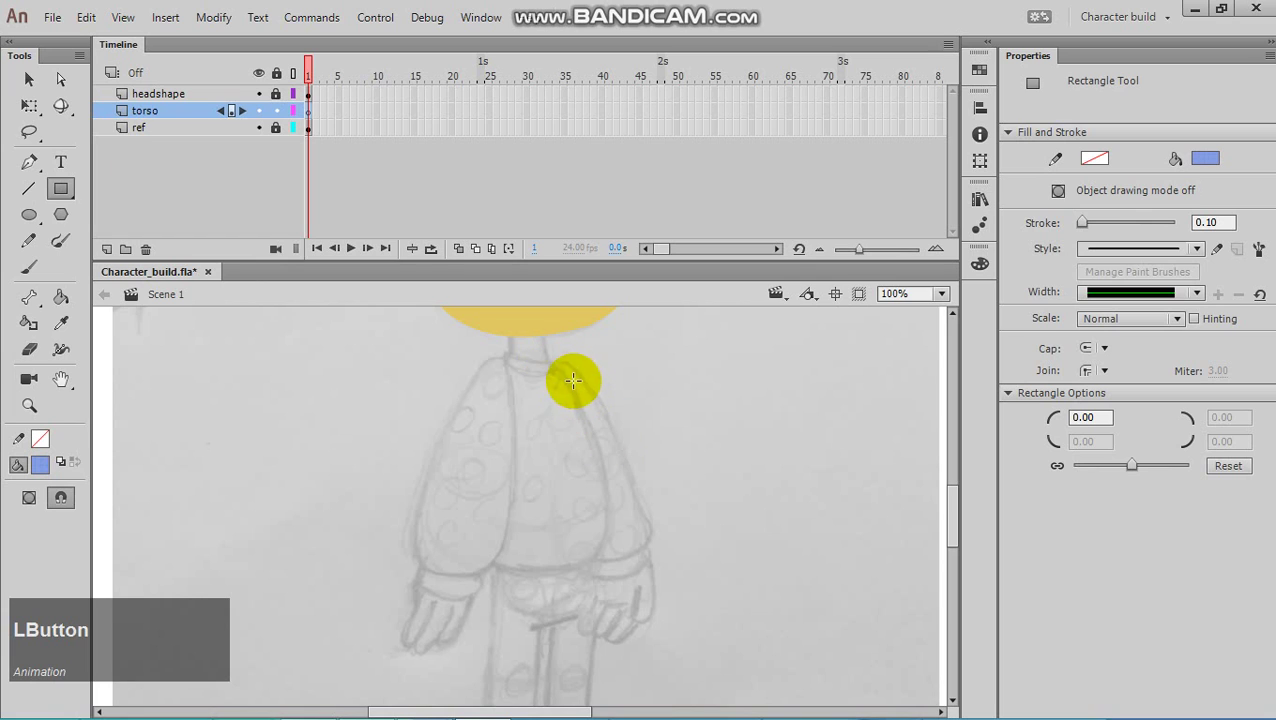
pyautogui.moveTo(572, 380); pyautogui.dragTo(453, 573)
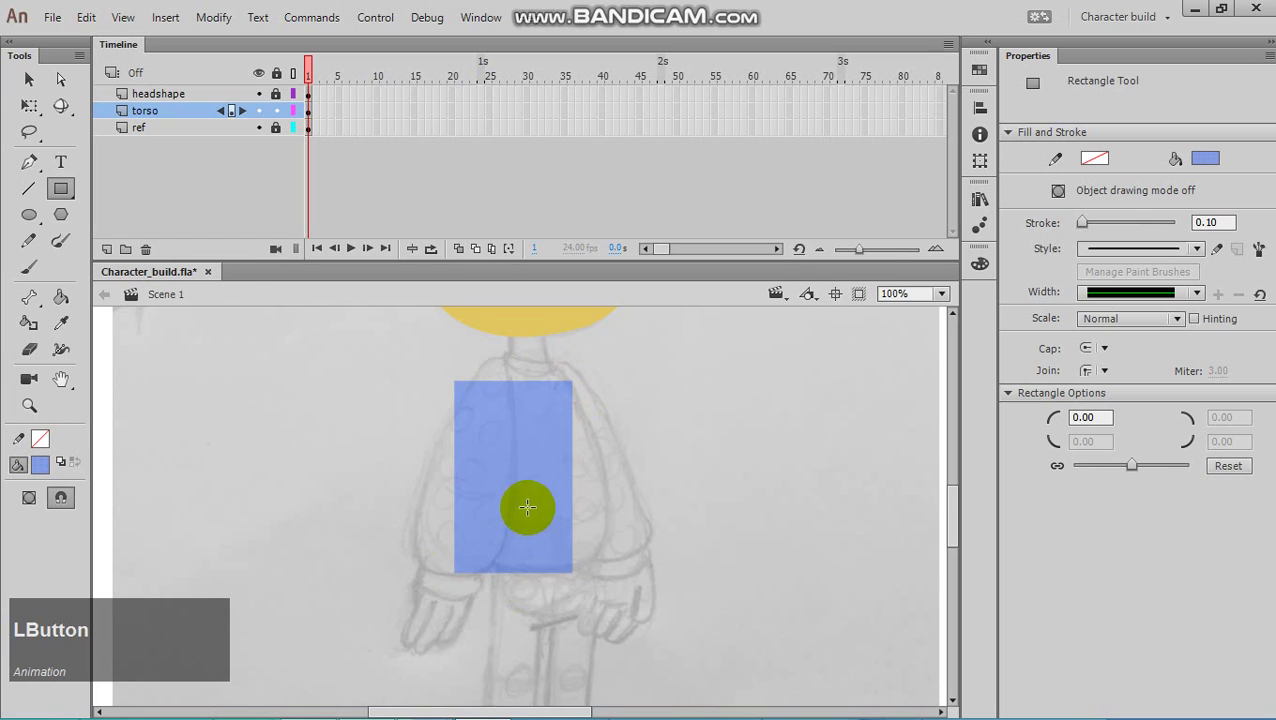
pyautogui.click(1205, 158)
pyautogui.moveTo(1120, 175); pyautogui.dragTo(1118, 178)
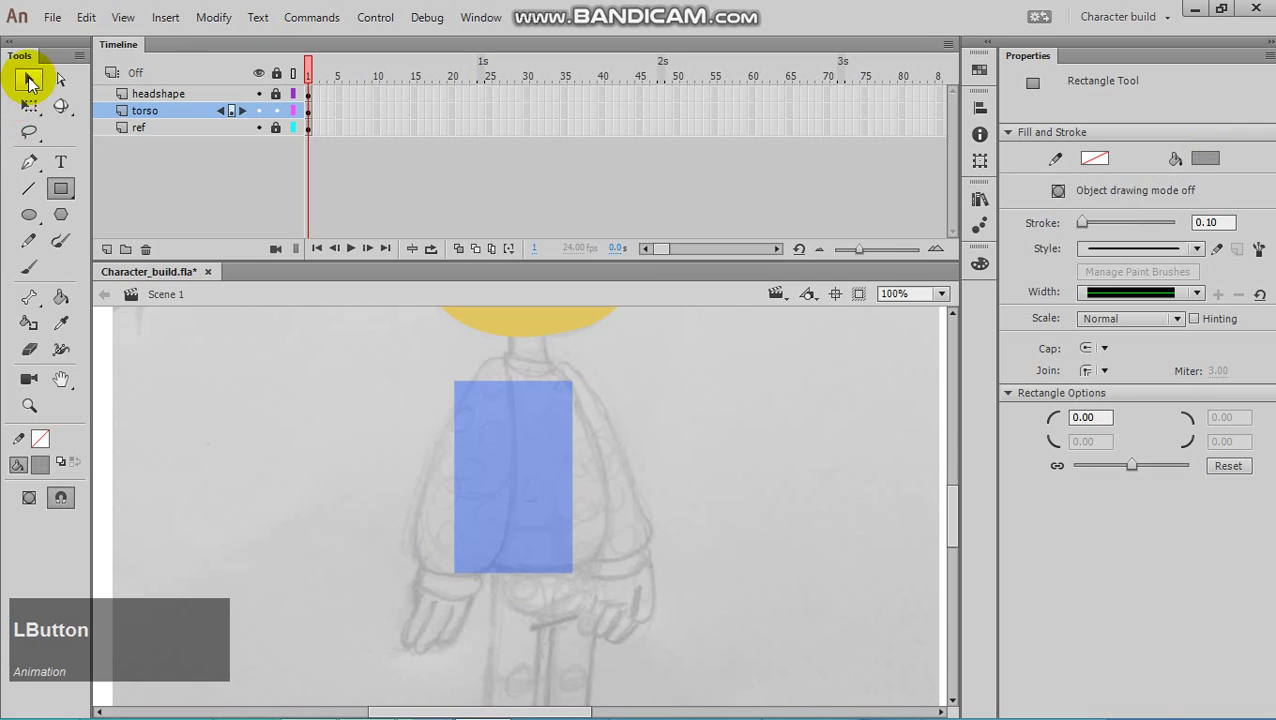
# Move the rectangle's upper-left corner up to the left side of the sketched neck, just inside the chin
pyautogui.click(30, 82)
pyautogui.click(350, 452)
pyautogui.hotkey('ctrl', '=')
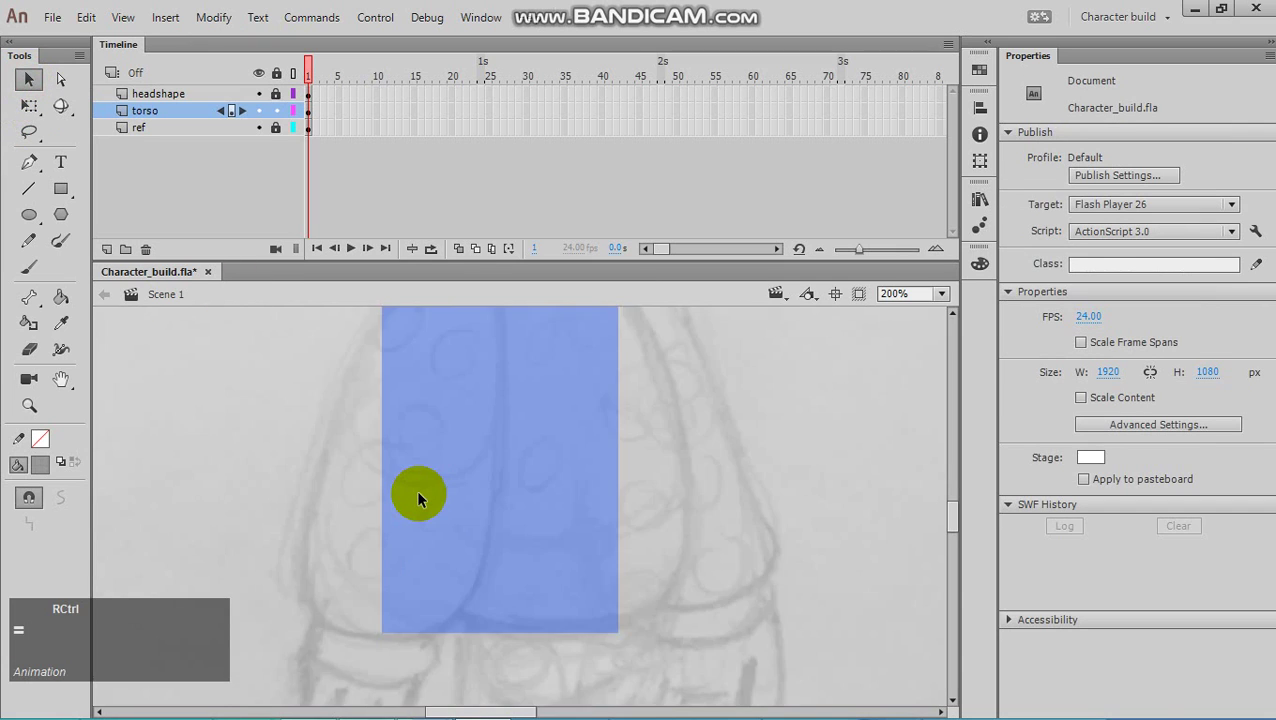
pyautogui.hotkey('ctrl', '=')
pyautogui.hotkey('ctrl', '-')
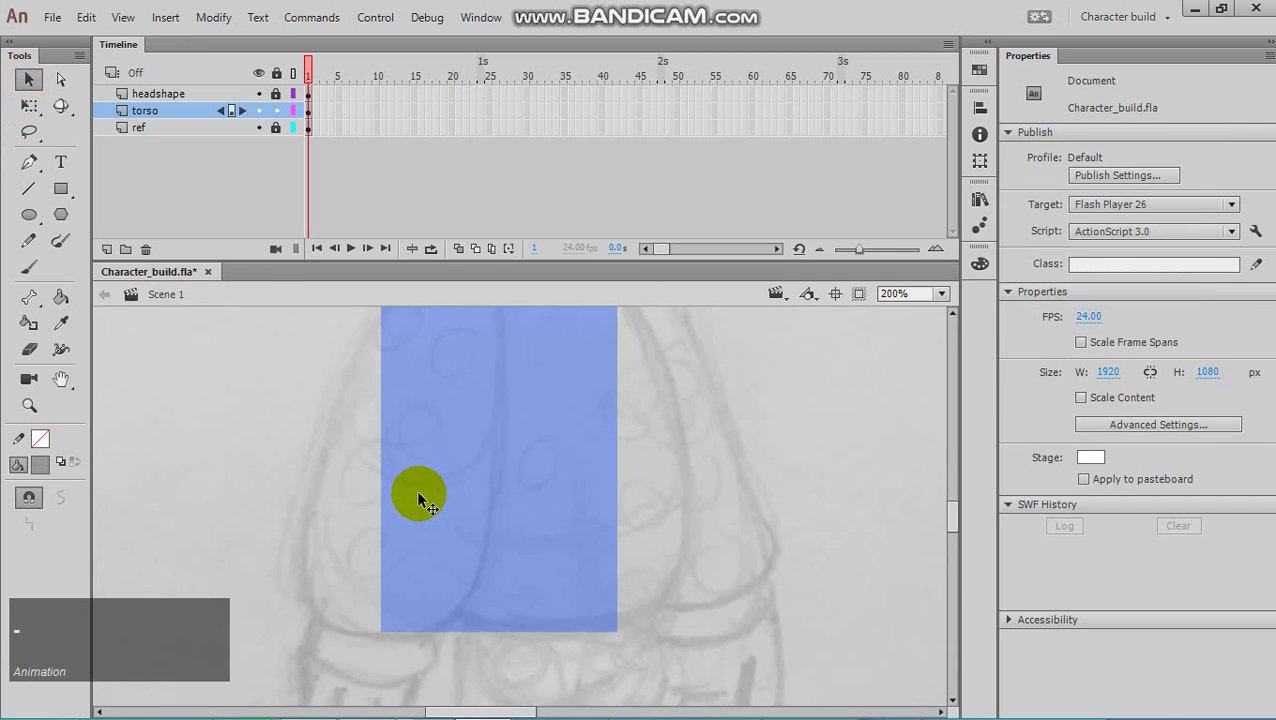
pyautogui.press('space')
pyautogui.moveTo(500, 428); pyautogui.dragTo(466, 673)
pyautogui.click(27, 90)
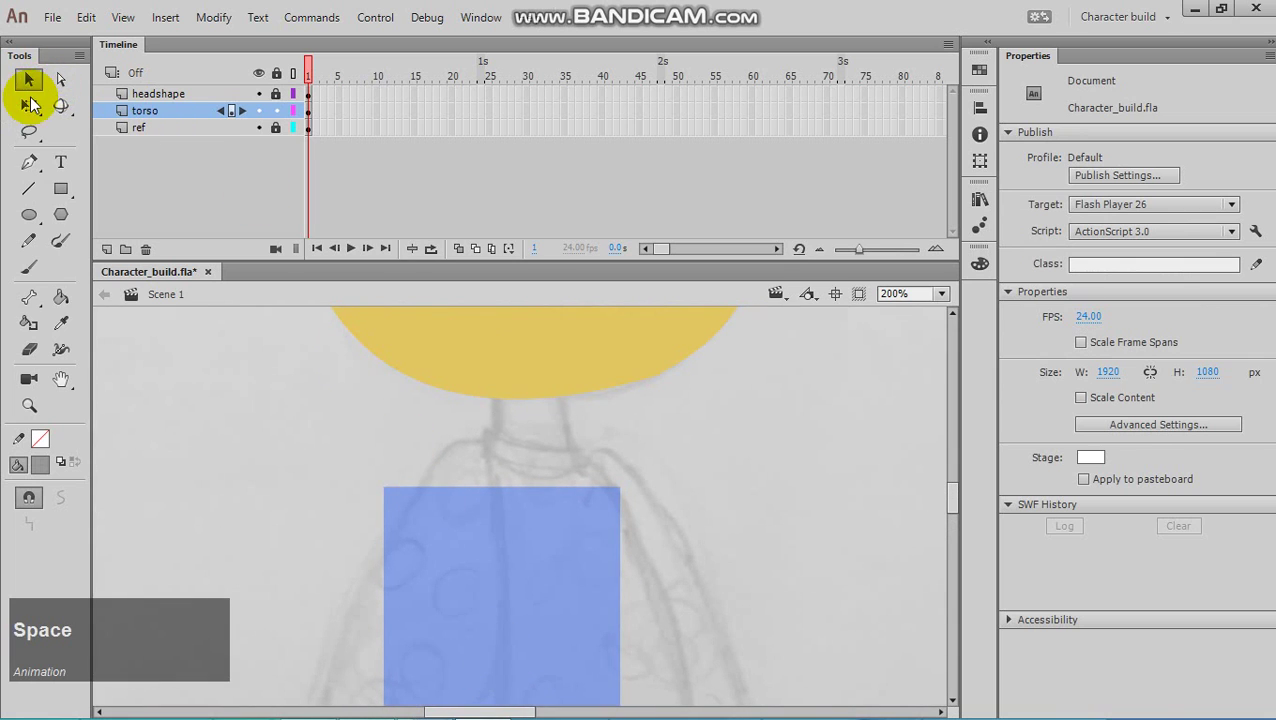
pyautogui.click(28, 80)
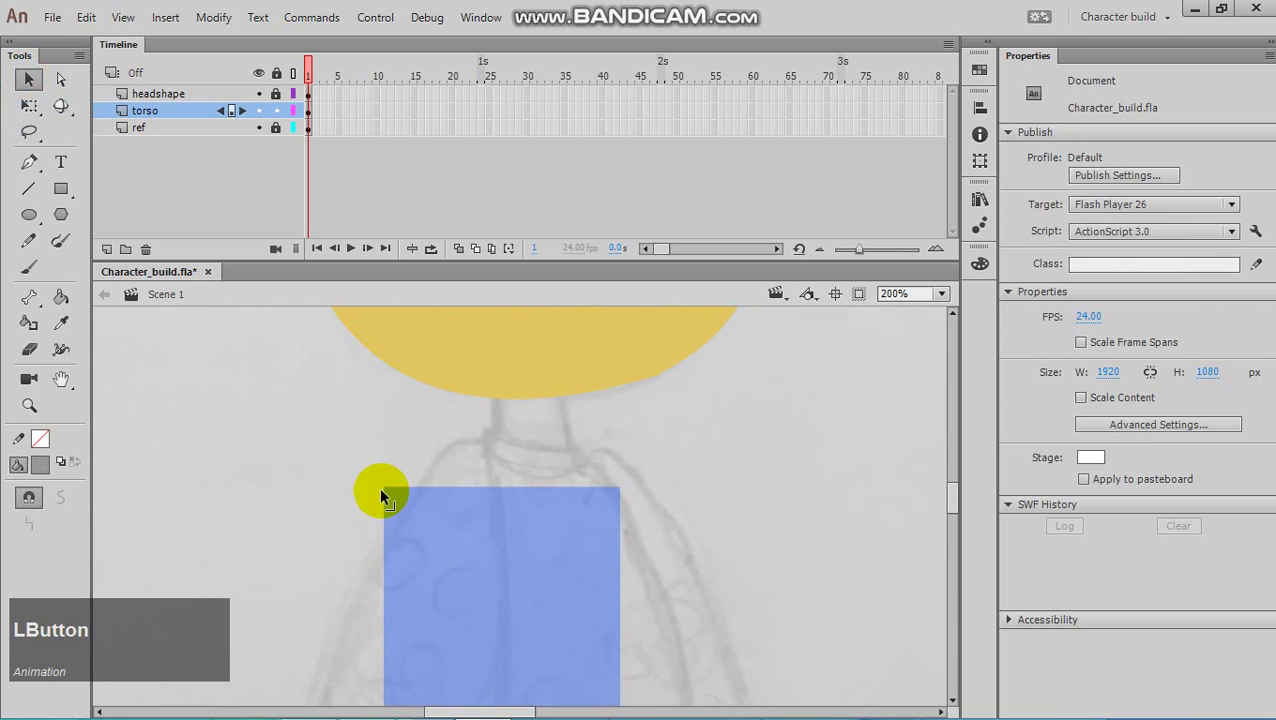
pyautogui.moveTo(386, 497); pyautogui.dragTo(500, 385)
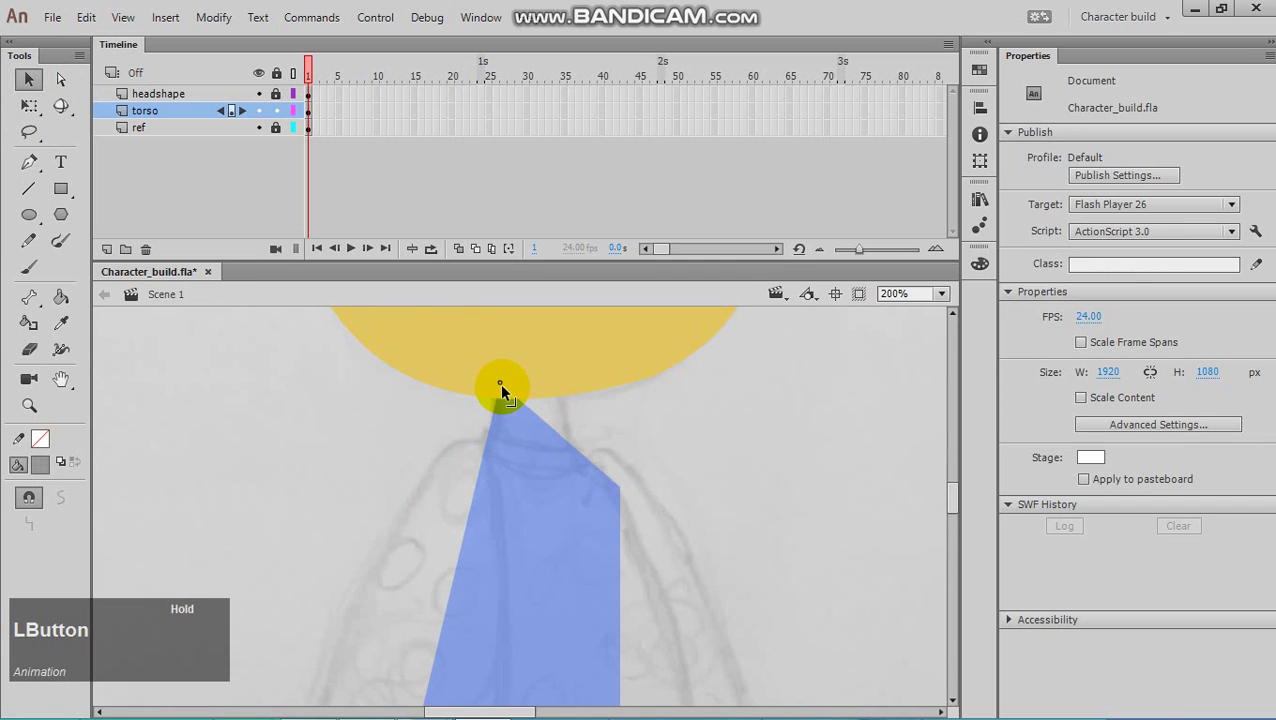
# Display the headshape layer as outlines and move the shape's upper-right corner to the right side of the sketched neck
pyautogui.click(292, 94)
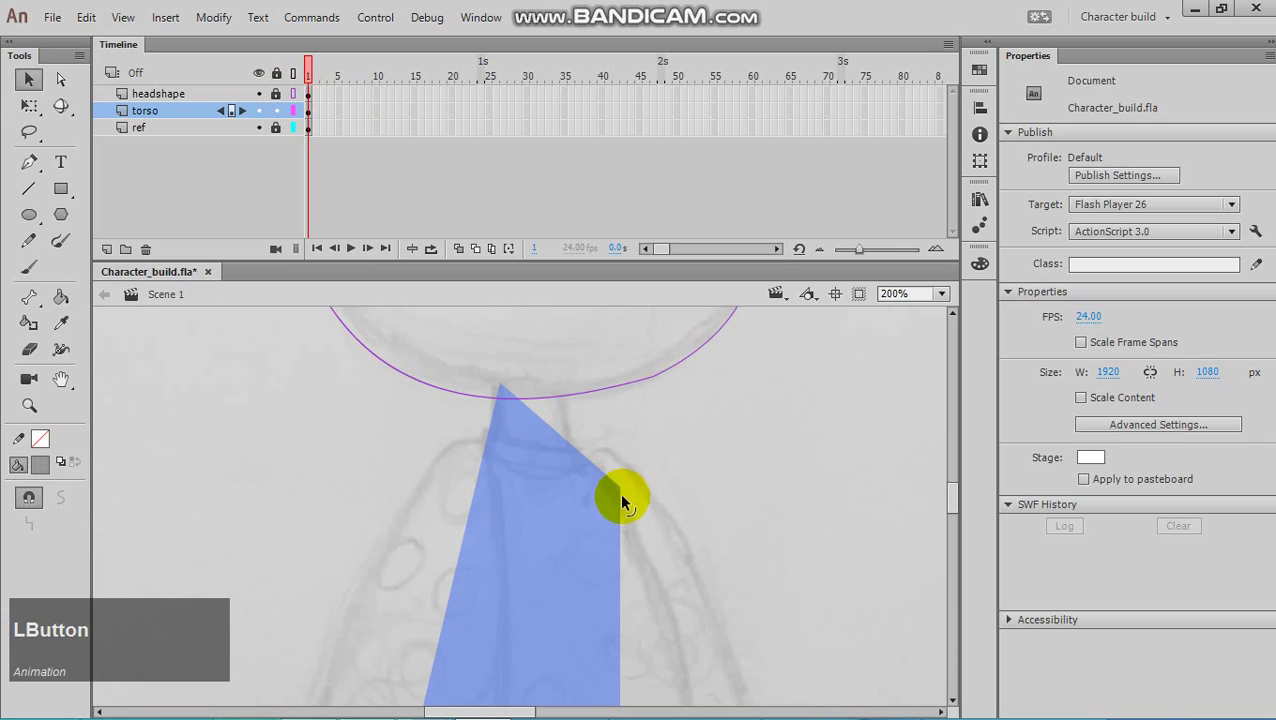
pyautogui.moveTo(617, 496); pyautogui.dragTo(496, 370)
pyautogui.scroll(3, 505, 453)
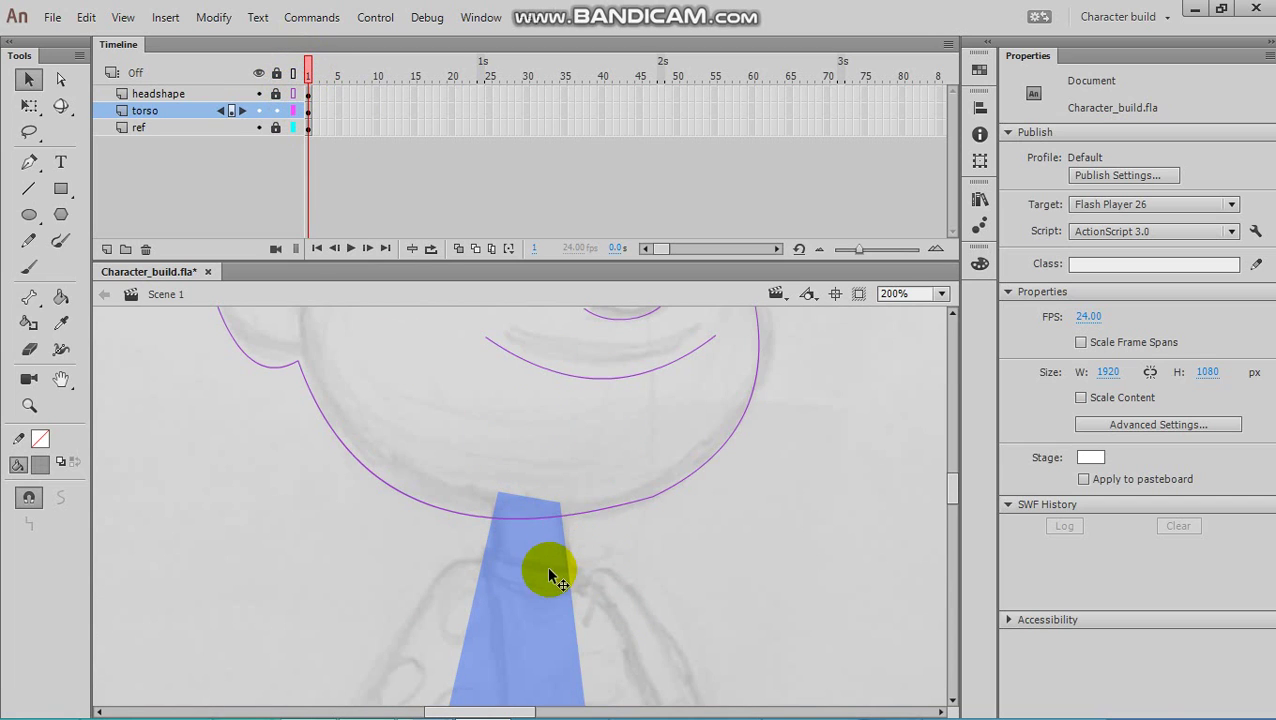
# Add a corner point on each side of the blue shape at the collar to form the base of the neck
pyautogui.scroll(2, 541, 565)
pyautogui.press('space')
pyautogui.moveTo(525, 567); pyautogui.dragTo(521, 396)
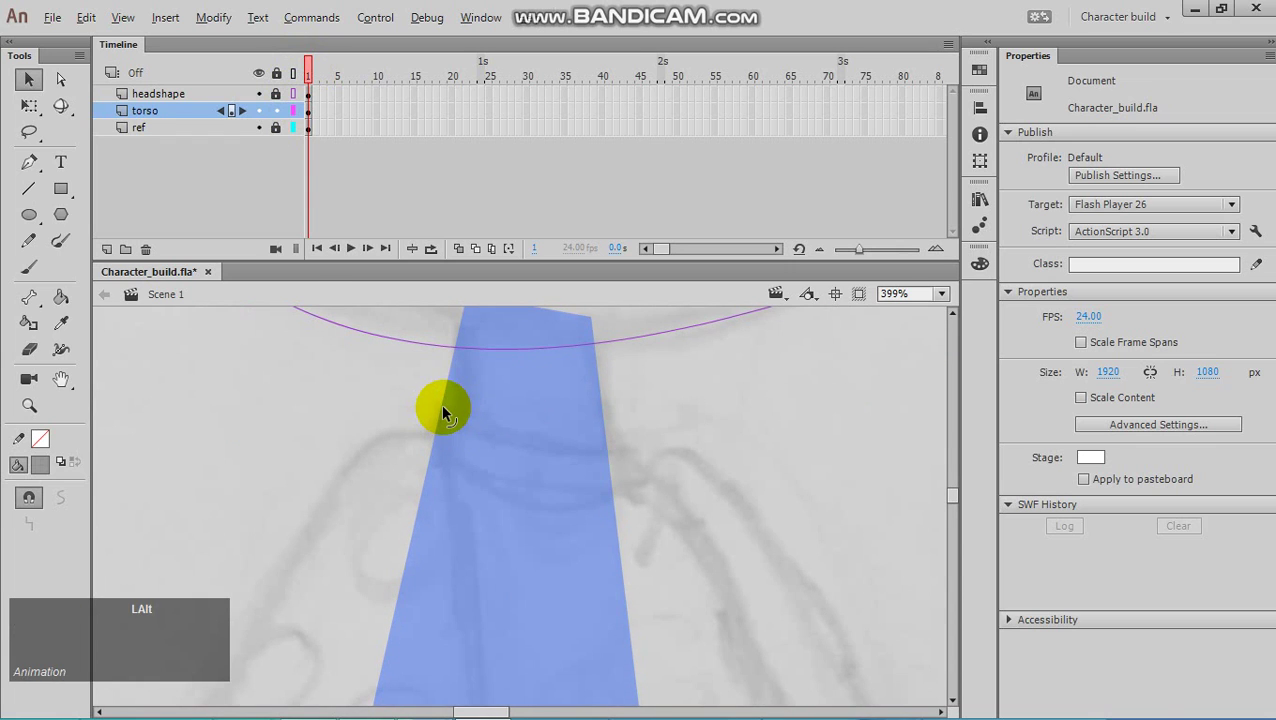
pyautogui.moveTo(449, 404)
pyautogui.mouseDown()
pyautogui.moveTo(460, 415)
pyautogui.moveTo(458, 402)
pyautogui.mouseUp()
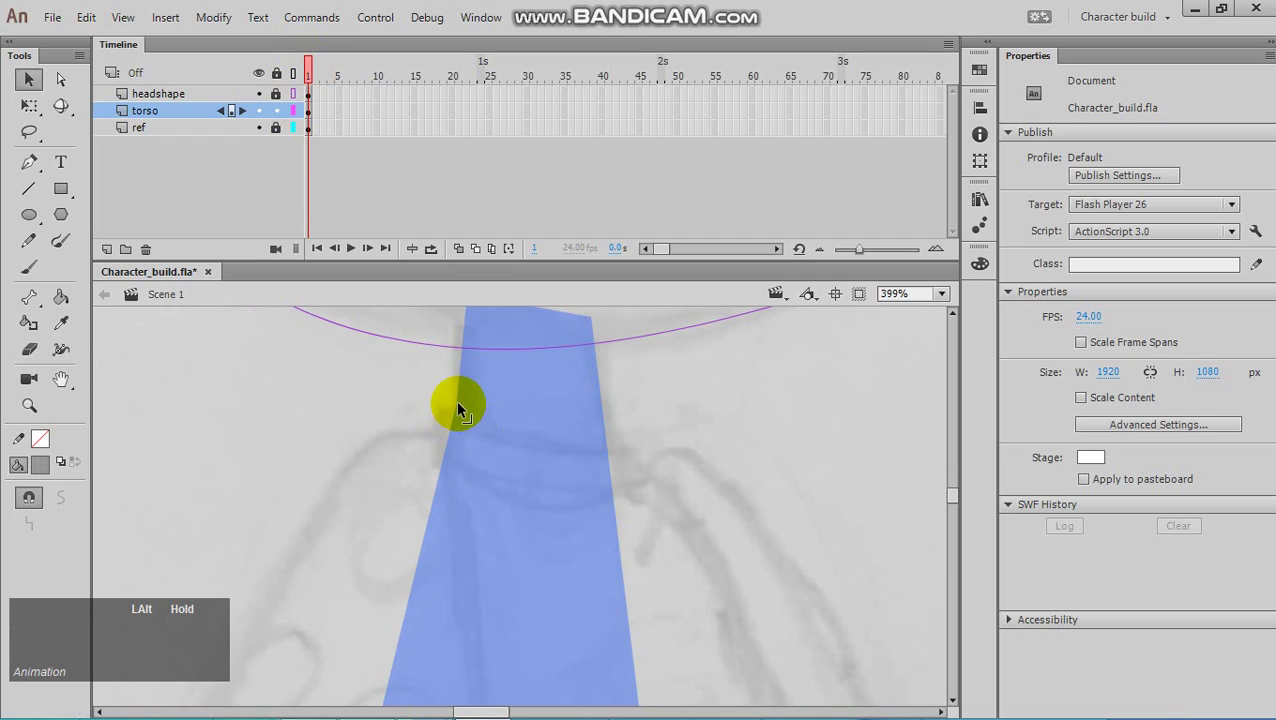
pyautogui.moveTo(608, 446); pyautogui.dragTo(589, 450)
# Bend the neck's top edge upward and round off both of its shoulders into a smooth dome inside the head
pyautogui.scroll(3, 538, 433)
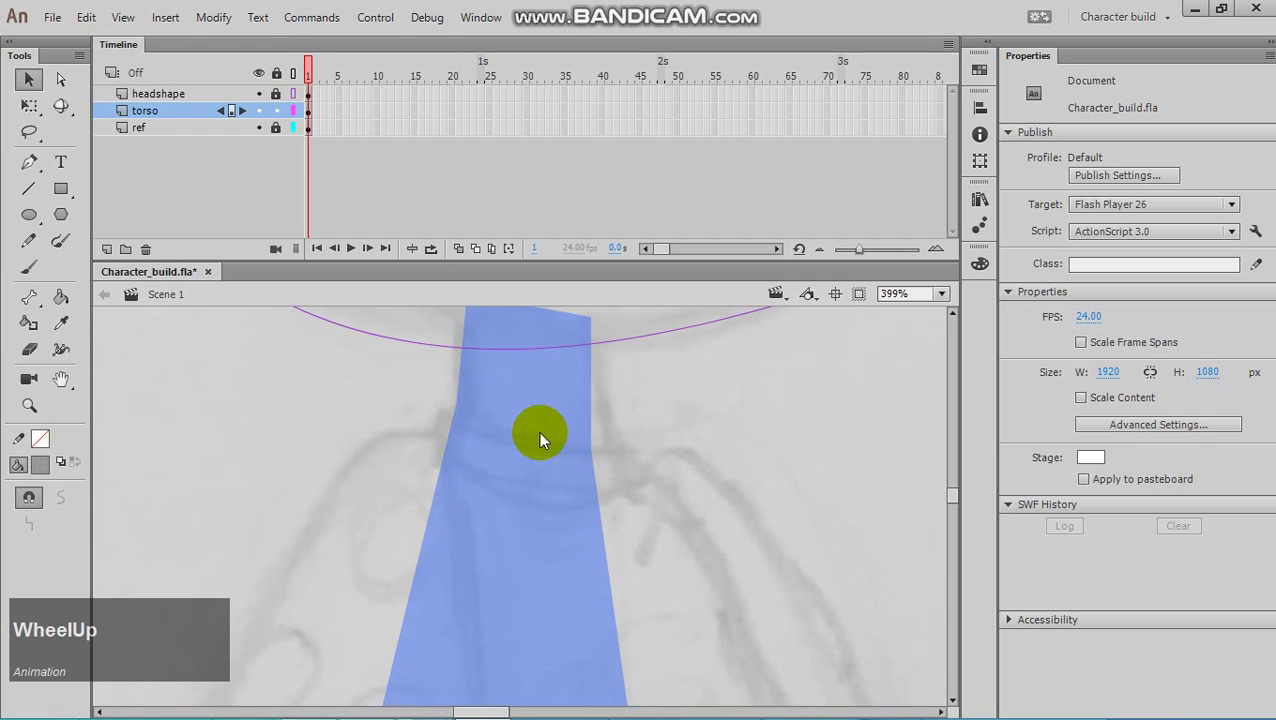
pyautogui.moveTo(526, 542); pyautogui.dragTo(536, 471)
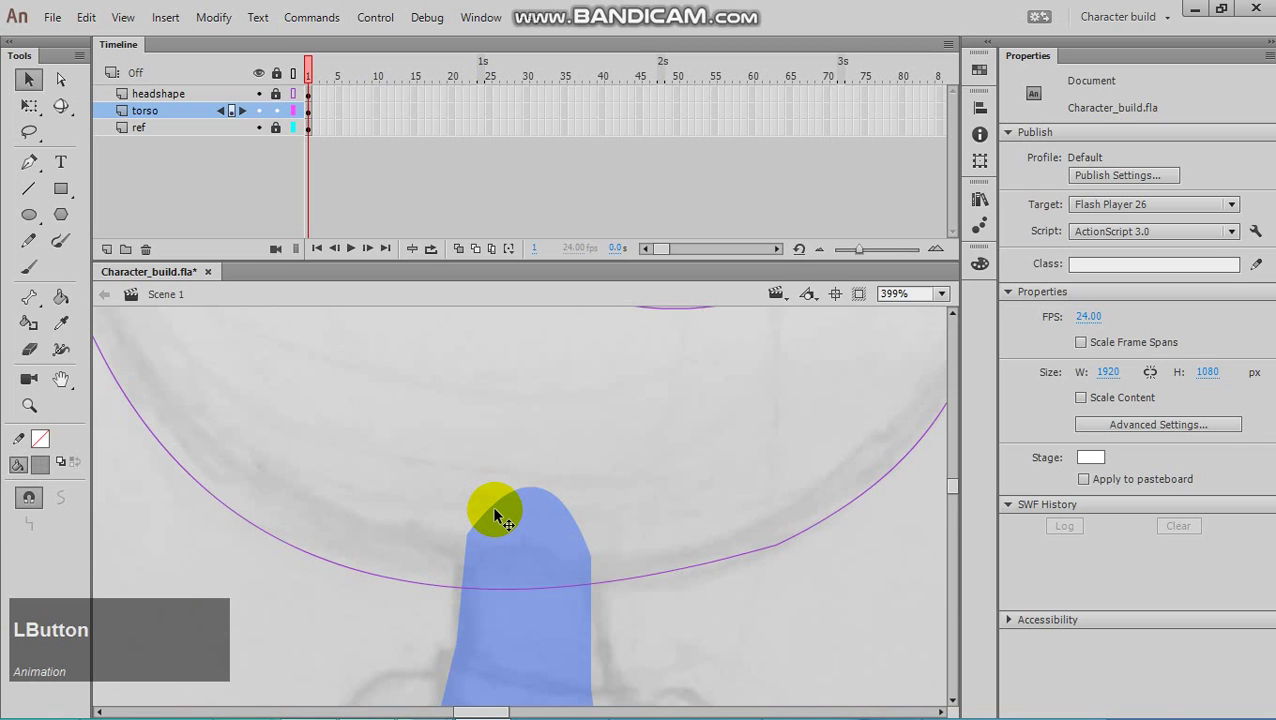
pyautogui.moveTo(492, 504)
pyautogui.mouseDown()
pyautogui.moveTo(489, 488)
pyautogui.moveTo(472, 498)
pyautogui.mouseUp()
pyautogui.moveTo(577, 526); pyautogui.dragTo(583, 526)
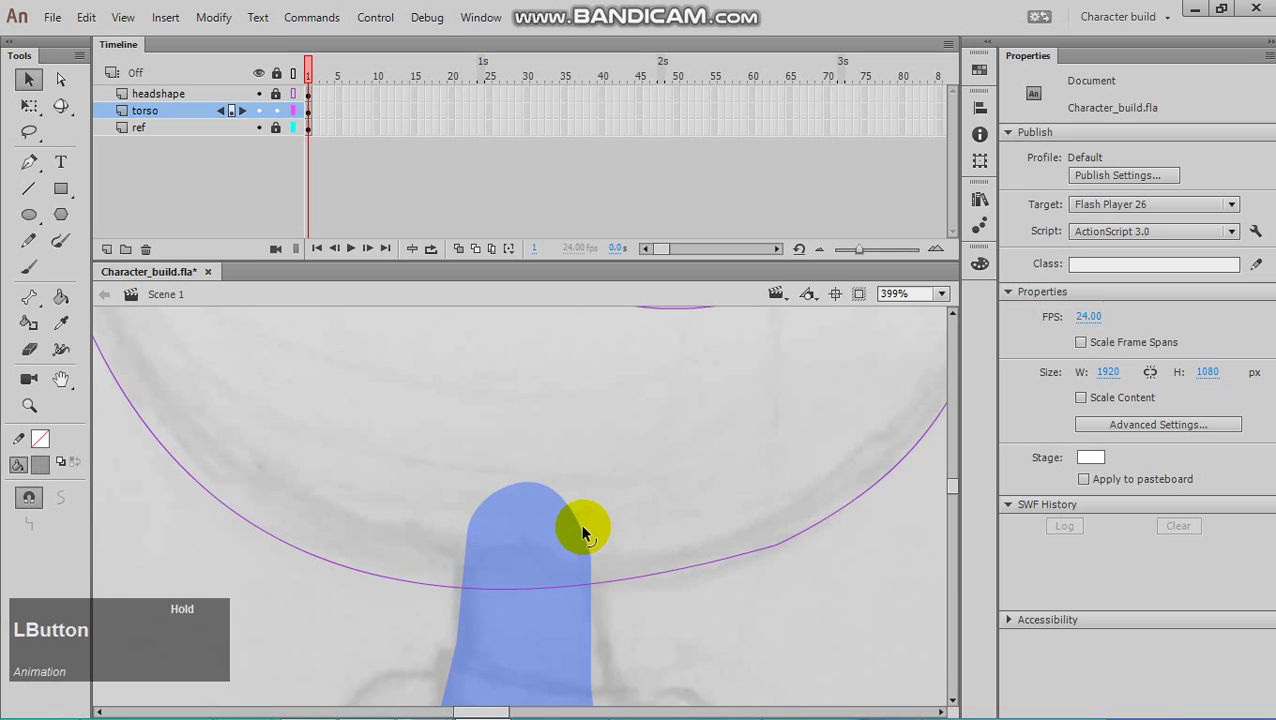
pyautogui.press('alt')
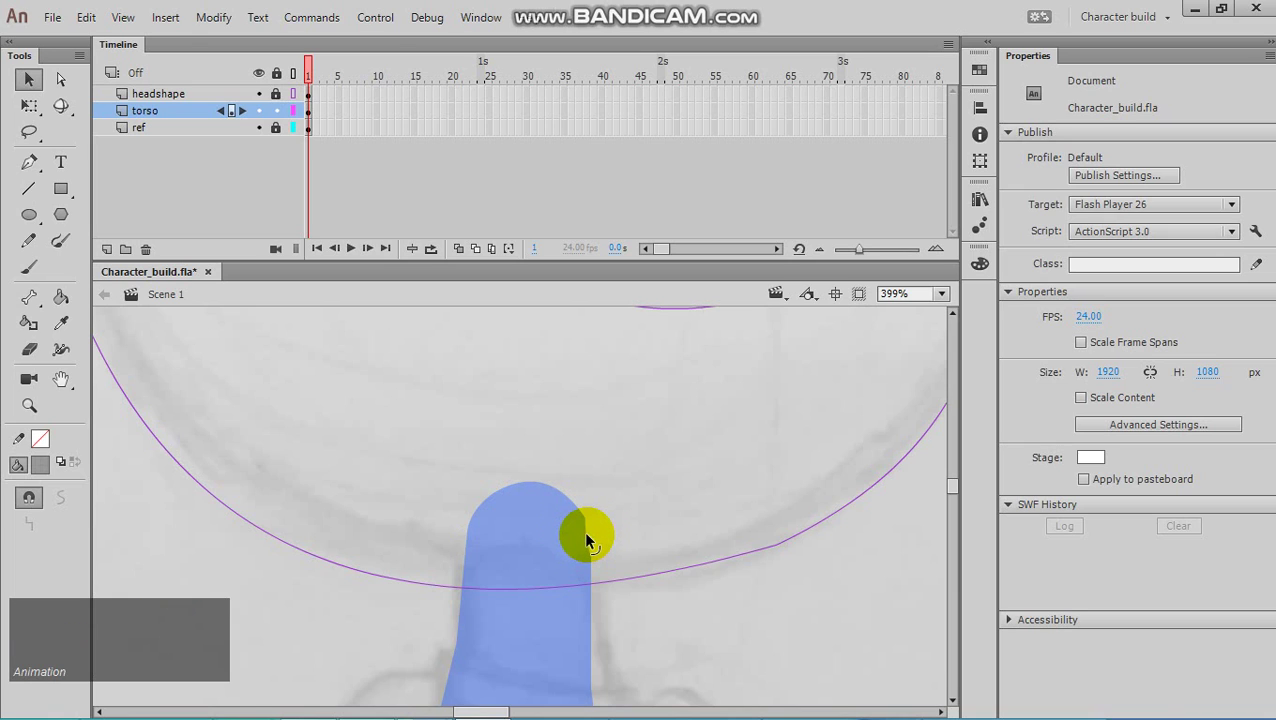
pyautogui.click(586, 536)
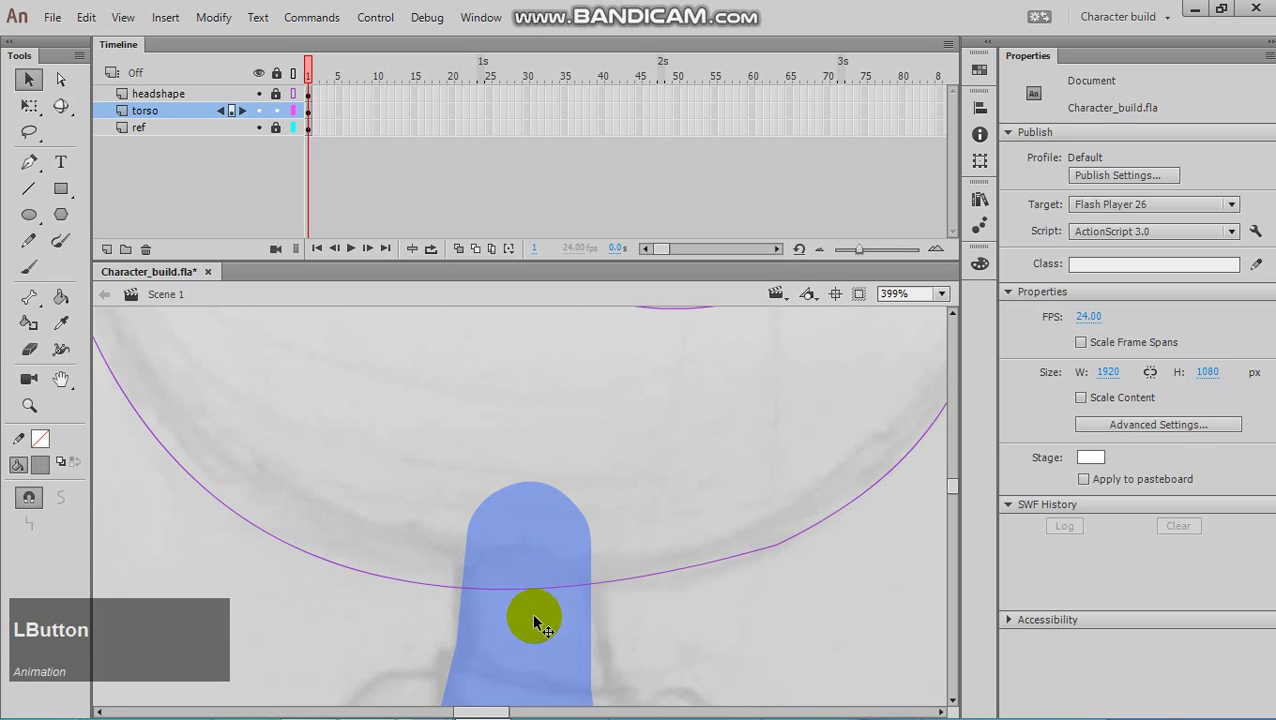
# Bow the torso's right edge outward from the neck base to follow the sketched body
pyautogui.press('space')
pyautogui.press('space')
pyautogui.moveTo(513, 525); pyautogui.dragTo(521, 330)
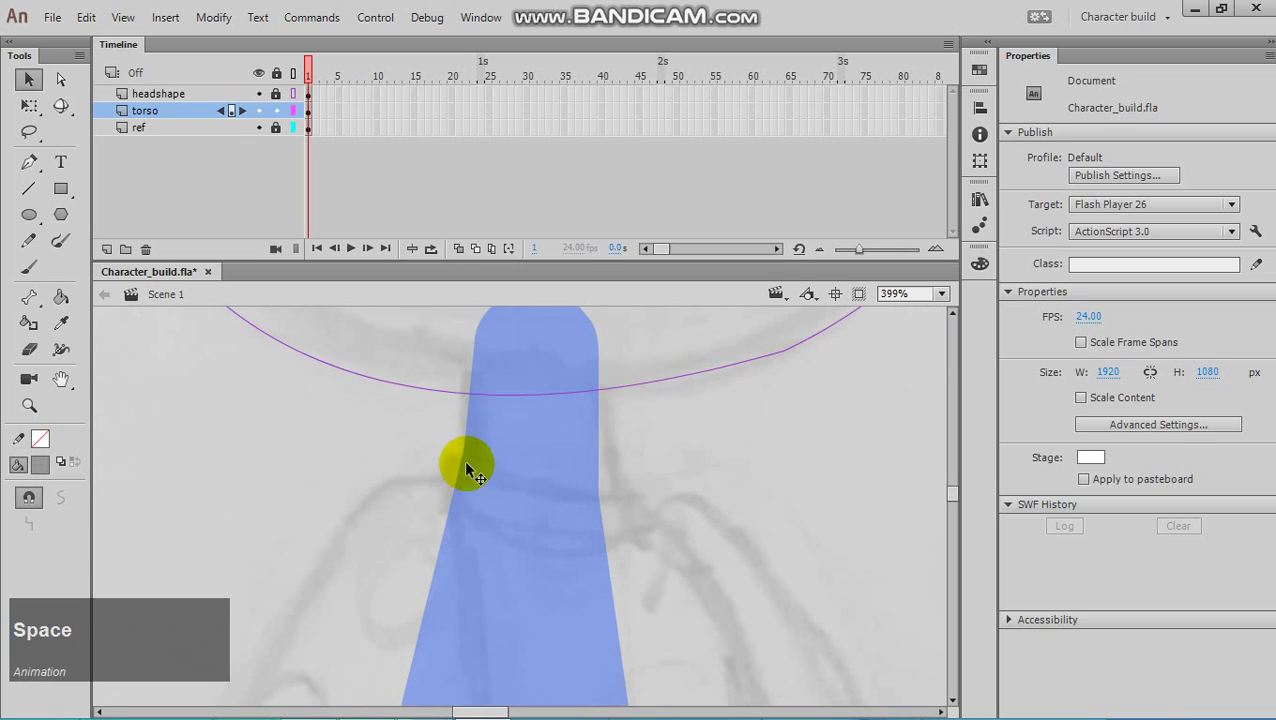
pyautogui.scroll(-3, 511, 525)
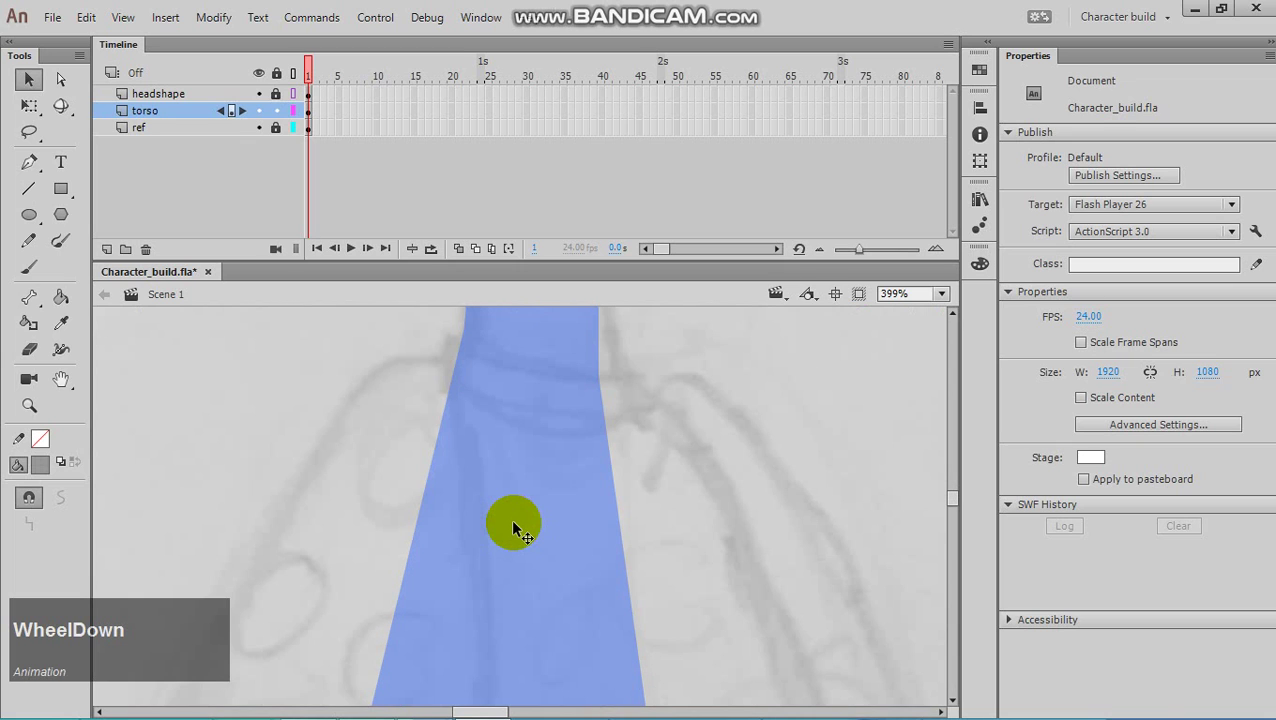
pyautogui.hotkey('ctrl', '-')
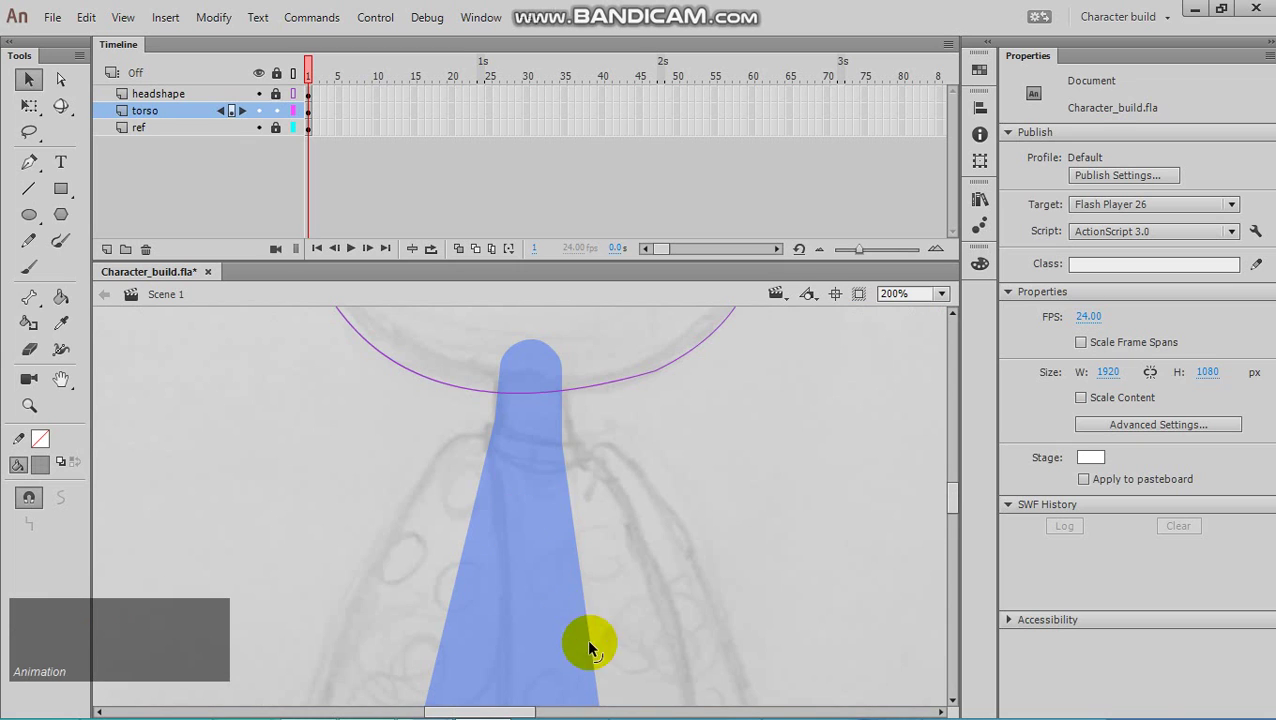
pyautogui.scroll(-3, 575, 599)
pyautogui.moveTo(585, 512); pyautogui.dragTo(663, 478)
pyautogui.scroll(-5, 640, 520)
pyautogui.scroll(6, 508, 505)
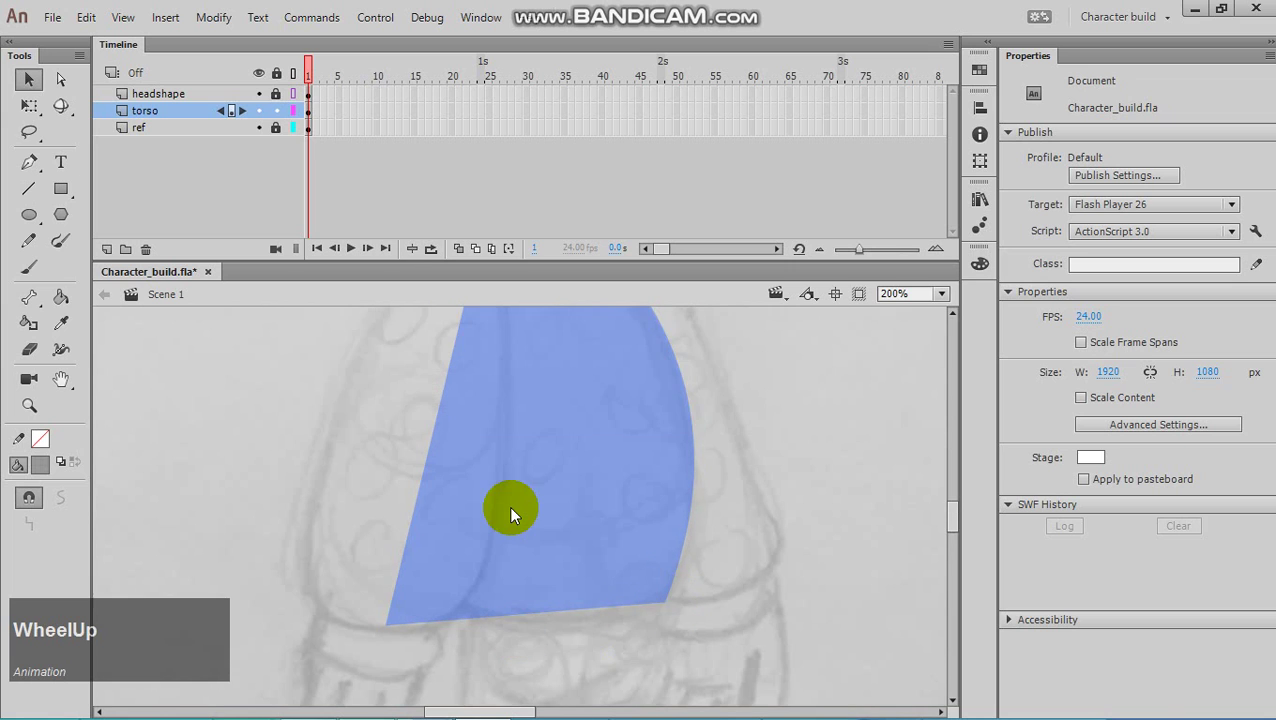
# Bow the torso's left edge outward and move its lower-left corner inward to the sketched waist
pyautogui.scroll(-2, 507, 505)
pyautogui.hotkey('ctrl', '-')
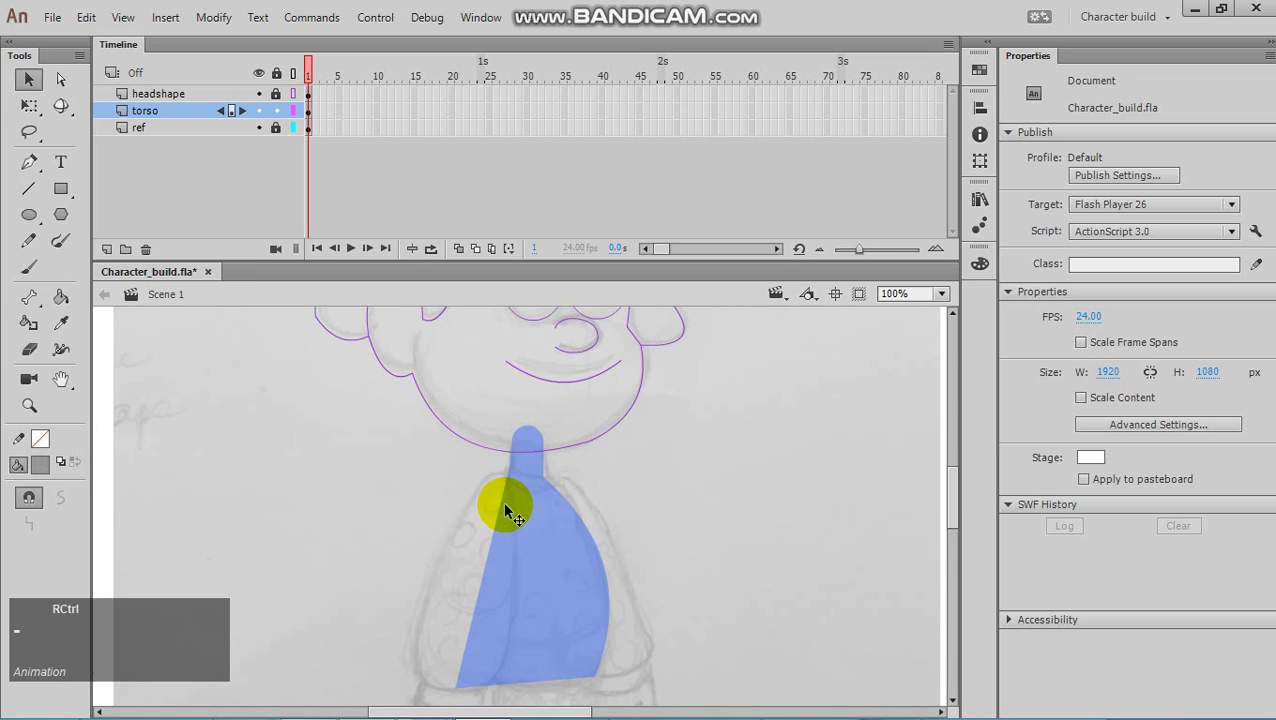
pyautogui.press('space')
pyautogui.moveTo(384, 566); pyautogui.dragTo(415, 432)
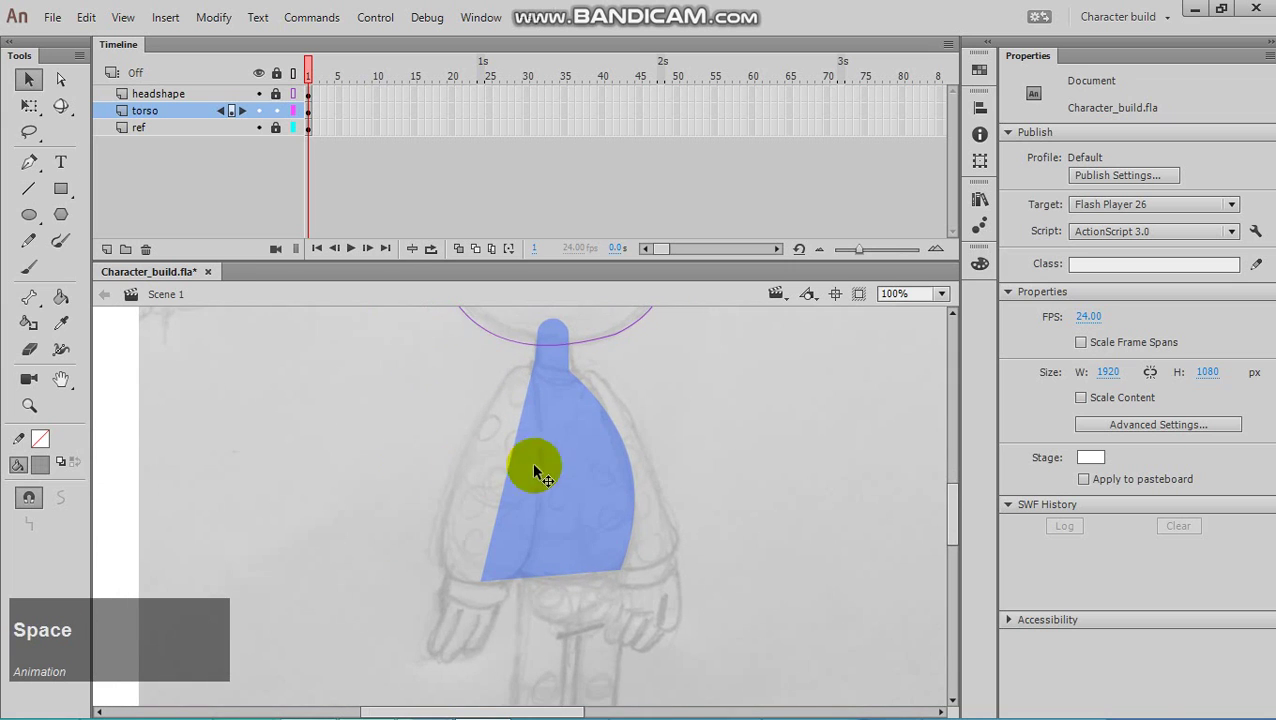
pyautogui.moveTo(515, 445); pyautogui.dragTo(496, 423)
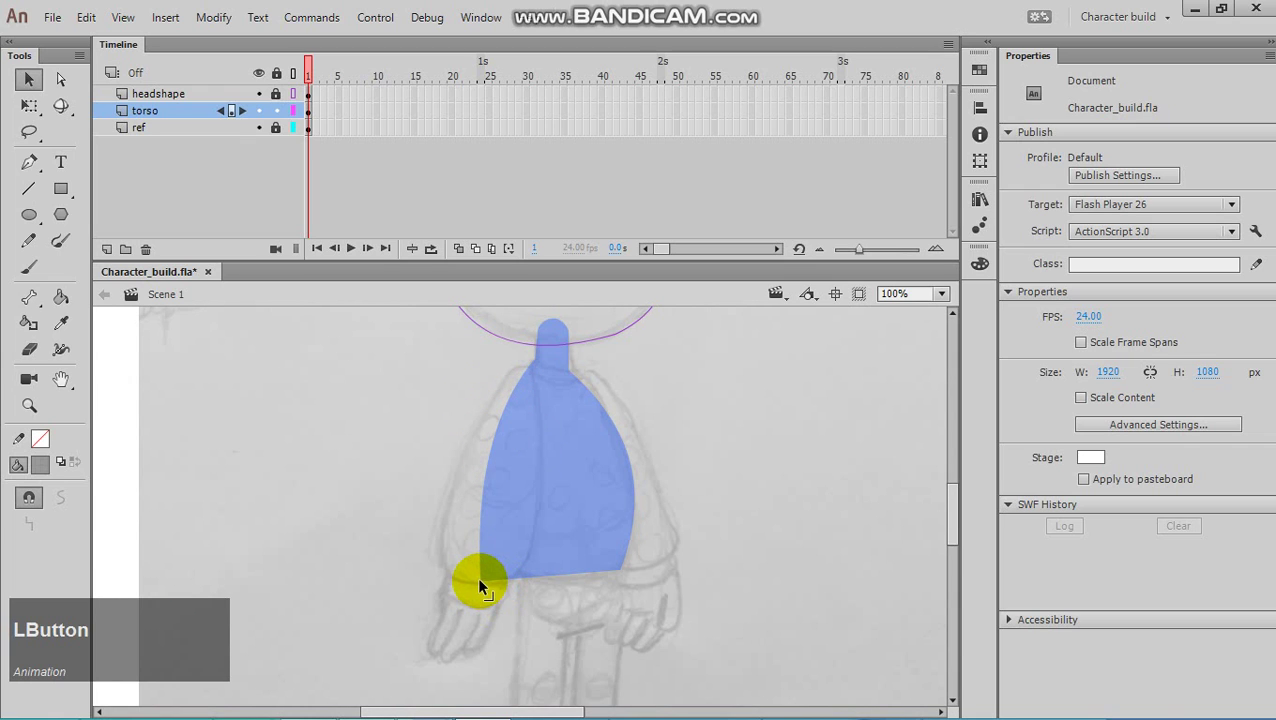
pyautogui.moveTo(478, 576)
pyautogui.mouseDown()
pyautogui.moveTo(533, 566)
pyautogui.moveTo(524, 572)
pyautogui.mouseUp()
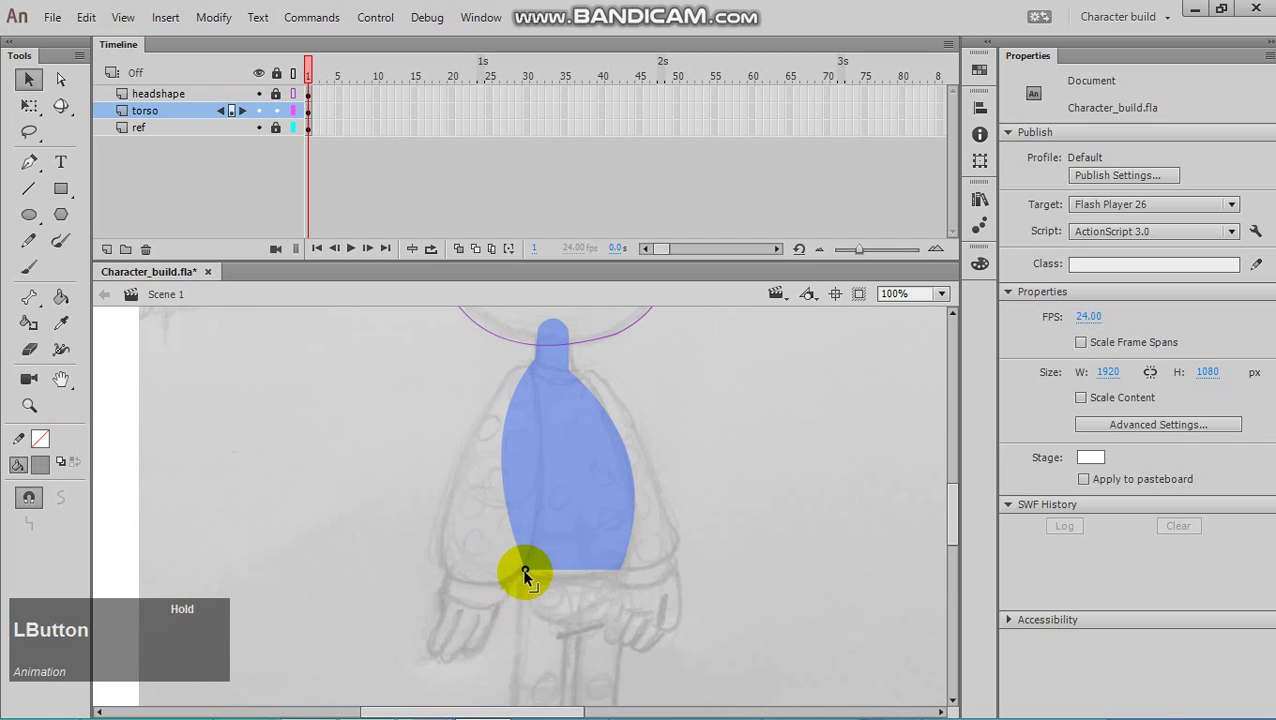
pyautogui.moveTo(515, 392)
pyautogui.mouseDown()
pyautogui.moveTo(530, 395)
pyautogui.moveTo(524, 379)
pyautogui.mouseUp()
# Bow the torso's bottom edge down past the sketched waist to the hips and shape a corner on its lower-left side
pyautogui.scroll(-3, 581, 528)
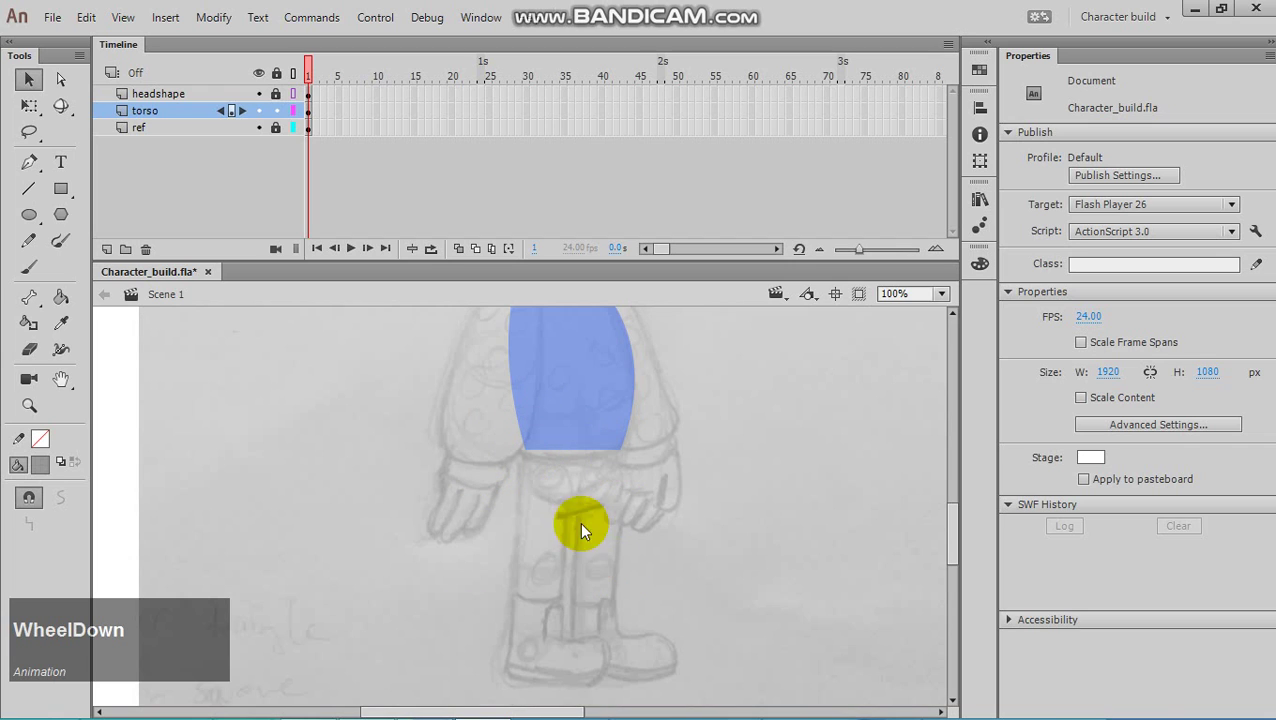
pyautogui.moveTo(571, 449); pyautogui.dragTo(562, 465)
pyautogui.scroll(6, 547, 477)
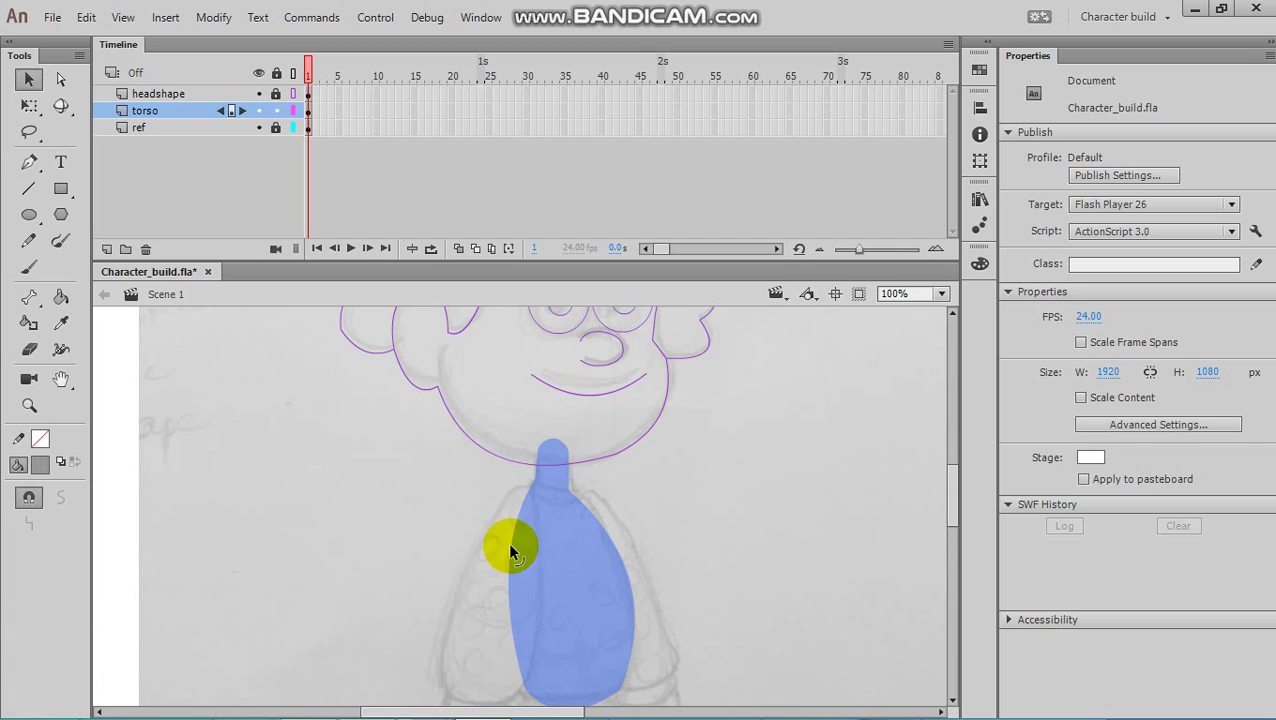
pyautogui.scroll(-6, 500, 465)
pyautogui.scroll(3, 520, 475)
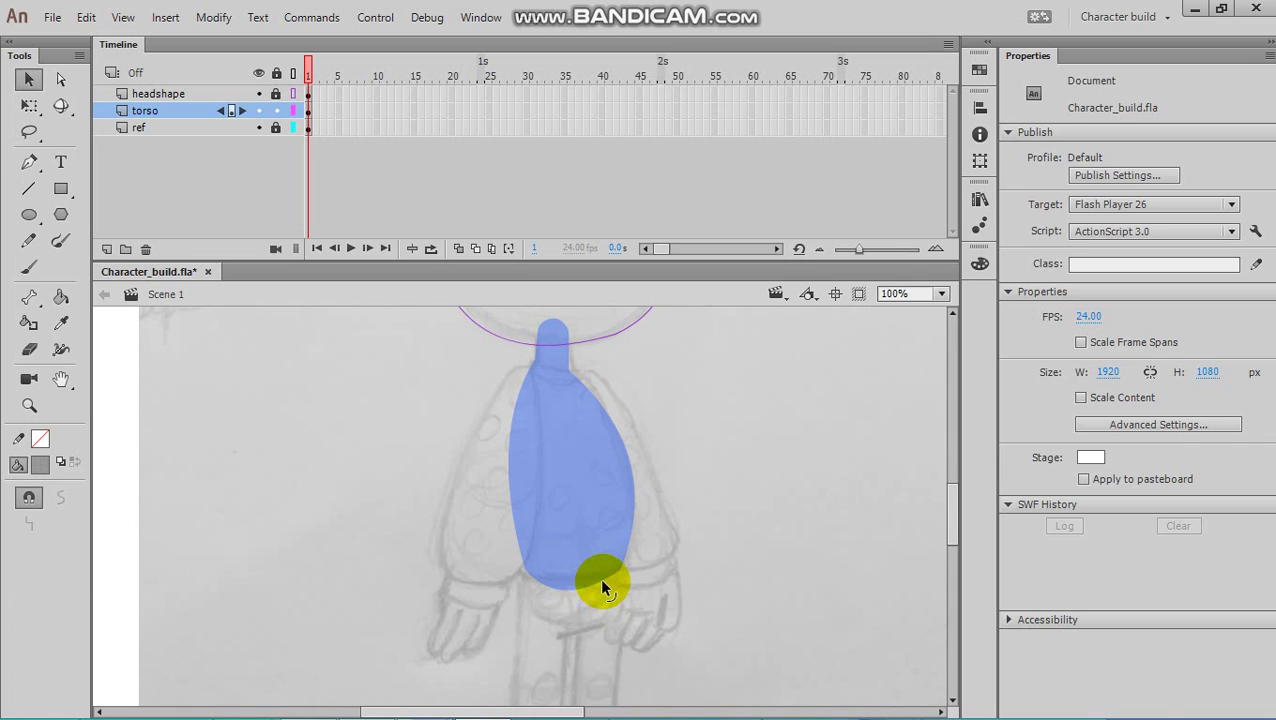
pyautogui.moveTo(600, 580); pyautogui.dragTo(600, 628)
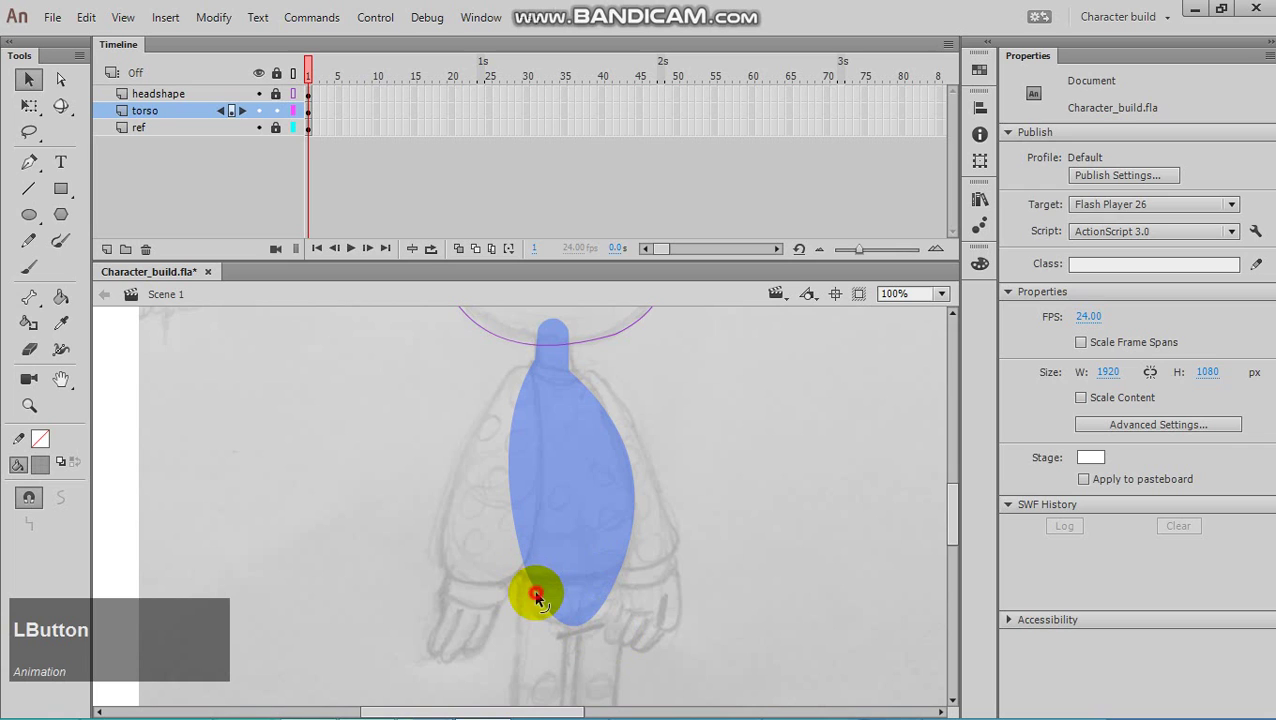
pyautogui.moveTo(538, 597)
pyautogui.mouseDown()
pyautogui.moveTo(521, 604)
pyautogui.moveTo(548, 607)
pyautogui.moveTo(532, 603)
pyautogui.mouseUp()
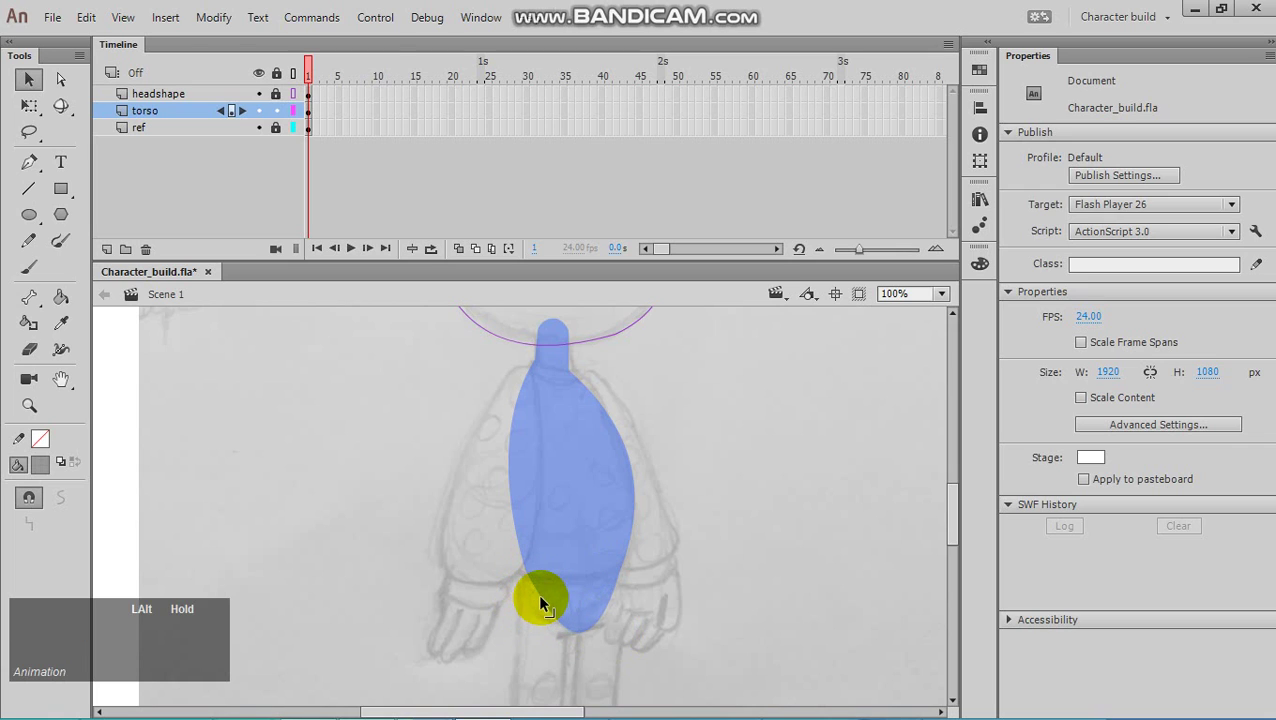
pyautogui.click(524, 595)
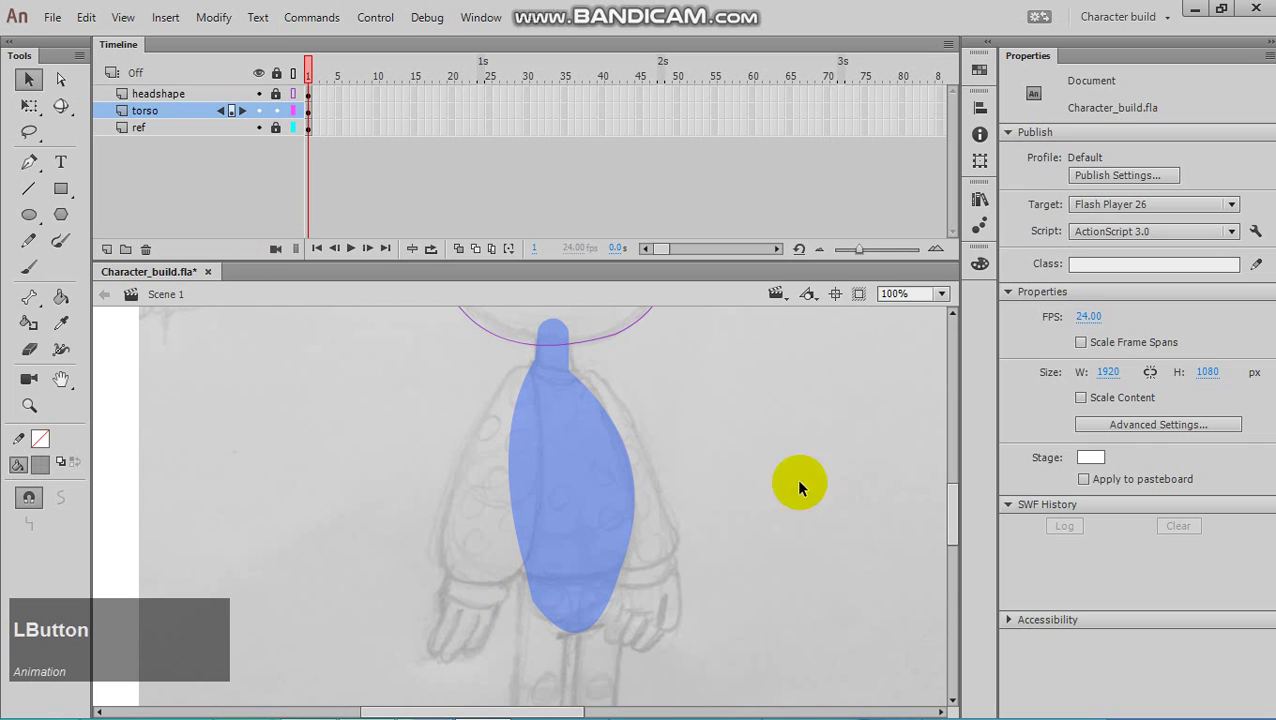
# Cut the torso at the waist with a horizontal line about 206 px wide, deleting the fill below and the line itself
pyautogui.click(29, 188)
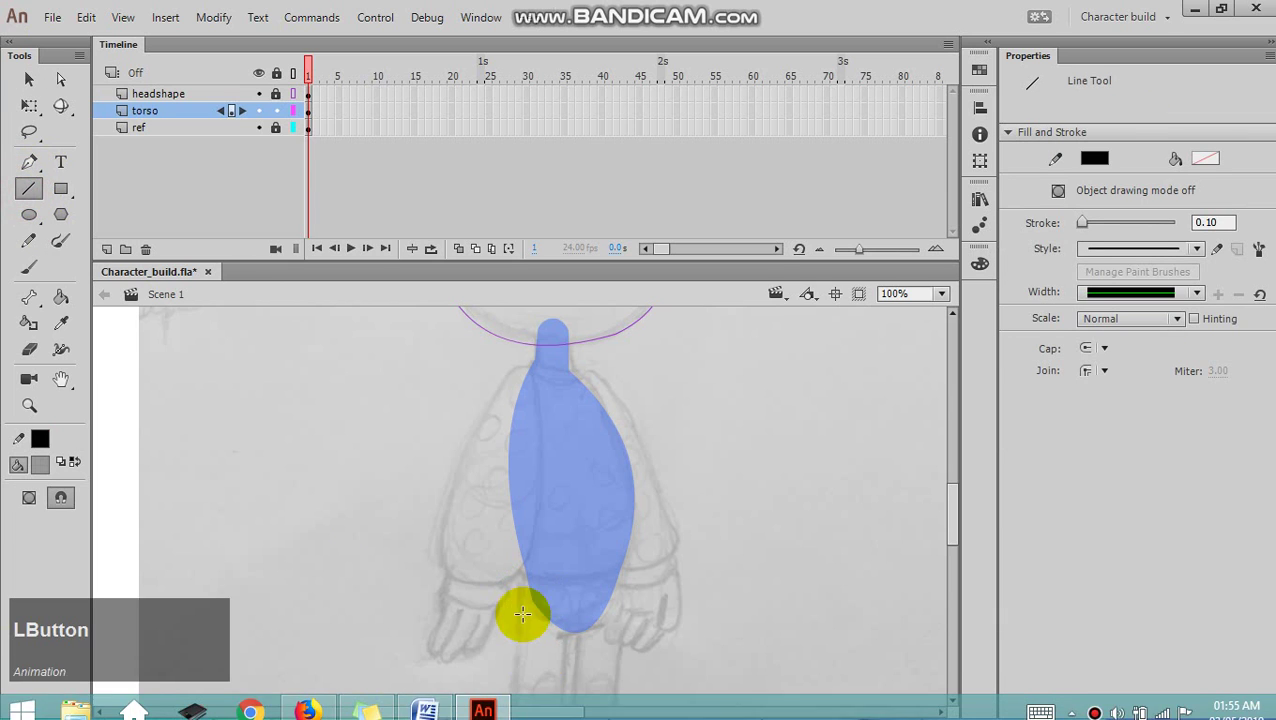
pyautogui.moveTo(498, 578)
pyautogui.mouseDown()
pyautogui.moveTo(726, 580)
pyautogui.moveTo(690, 578)
pyautogui.mouseUp()
pyautogui.click(29, 79)
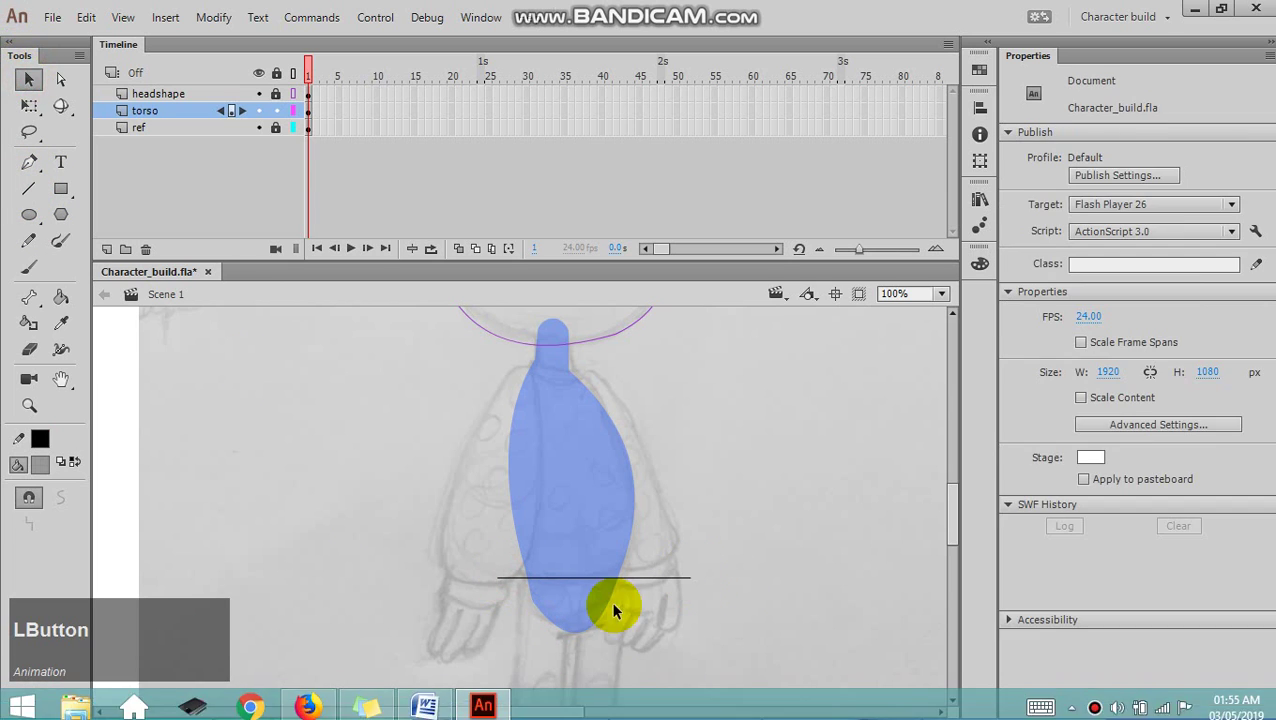
pyautogui.click(586, 601)
pyautogui.press('Delete')
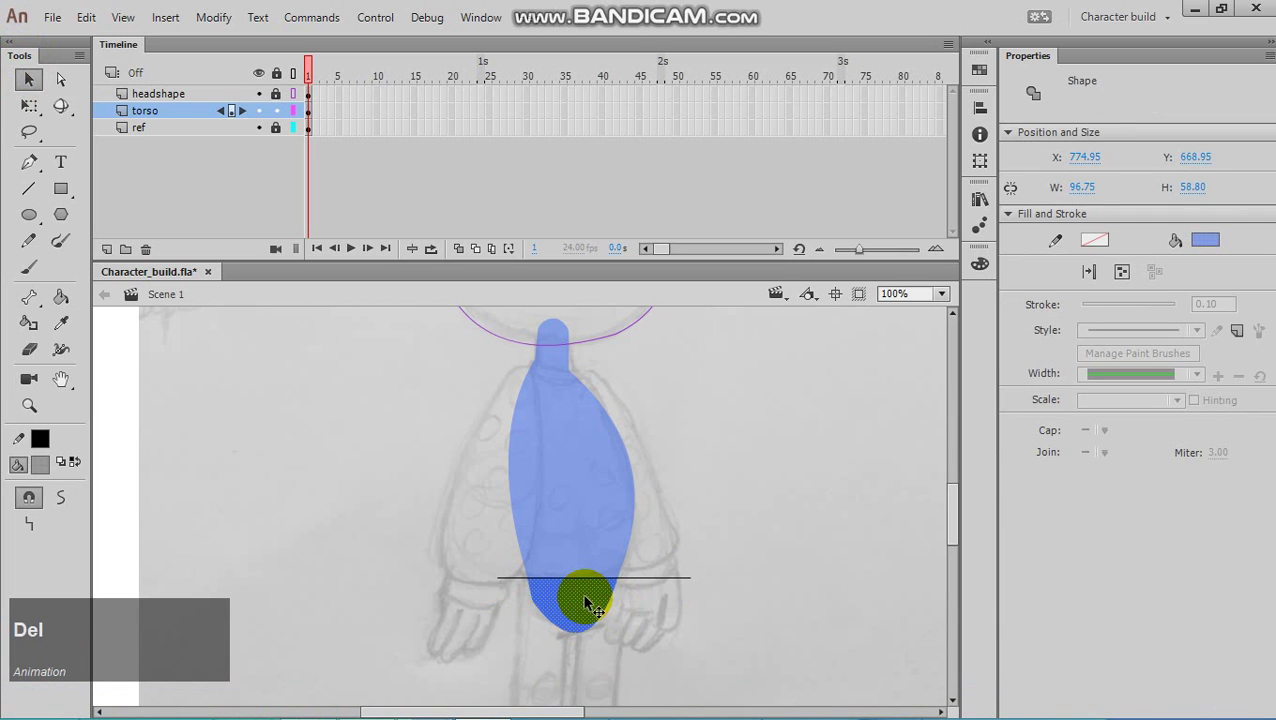
pyautogui.click(654, 579)
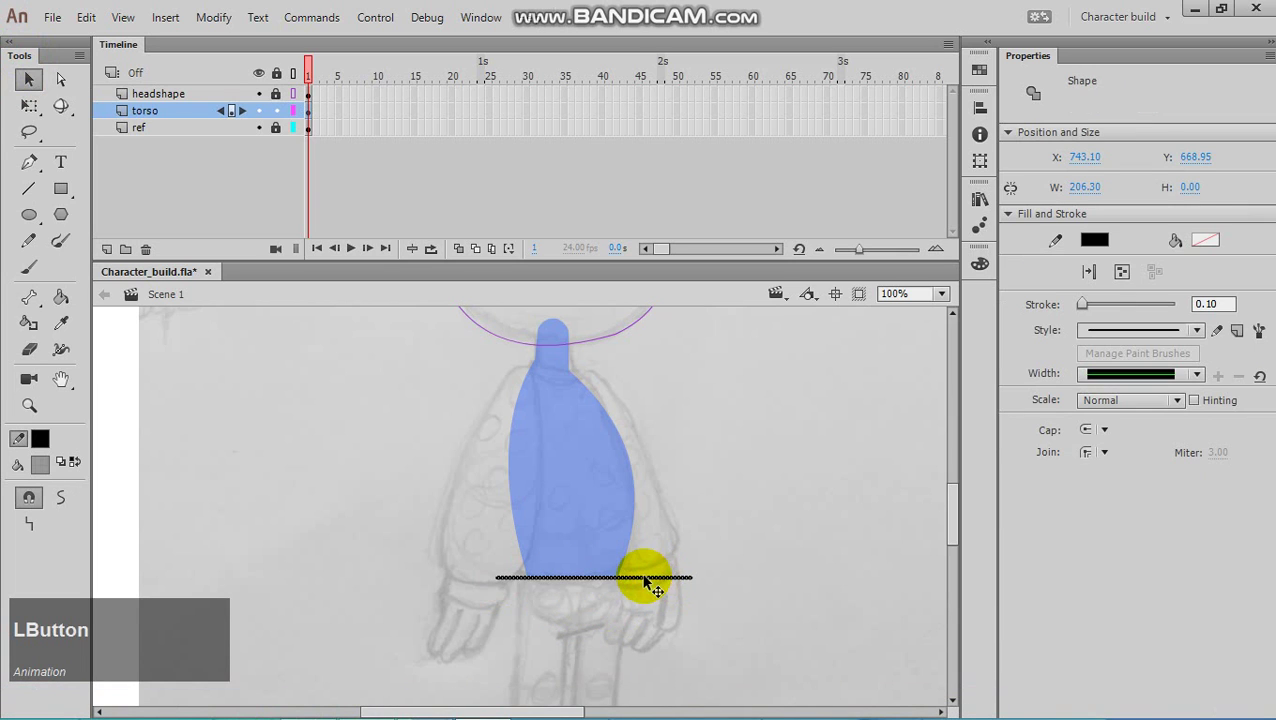
pyautogui.press('Delete')
pyautogui.scroll(3, 560, 452)
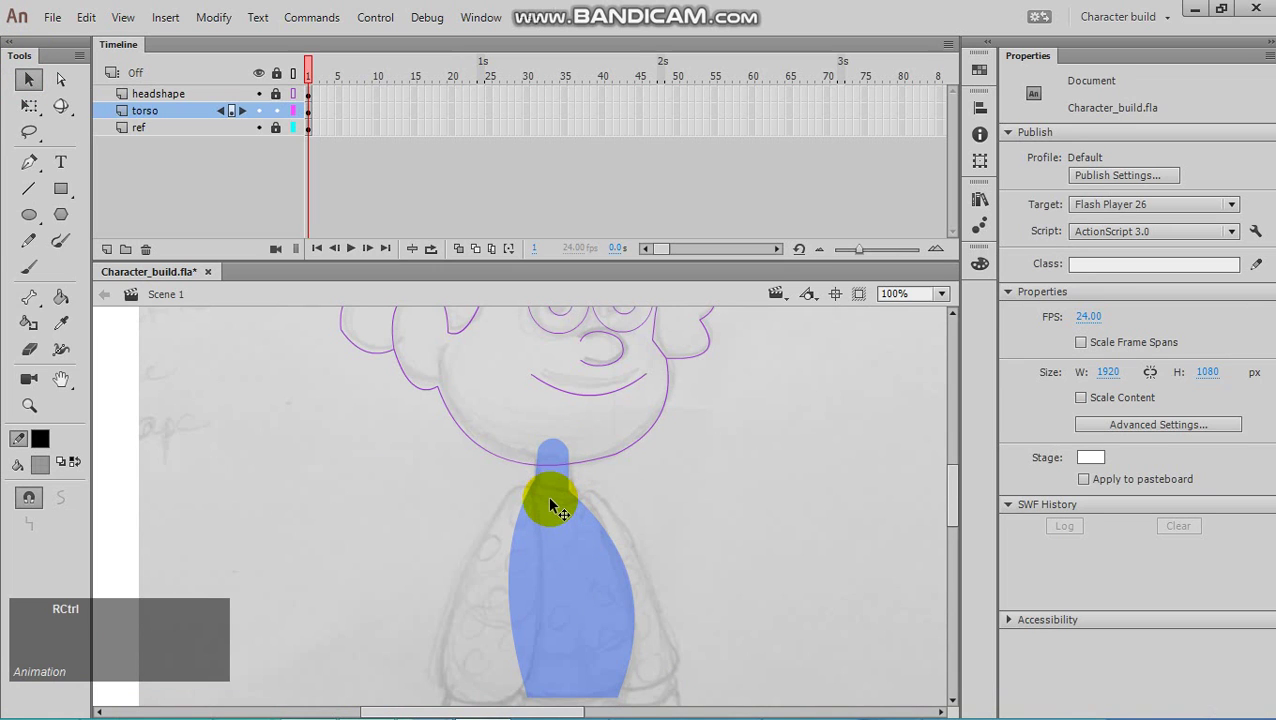
pyautogui.scroll(4, 549, 505)
pyautogui.press('space')
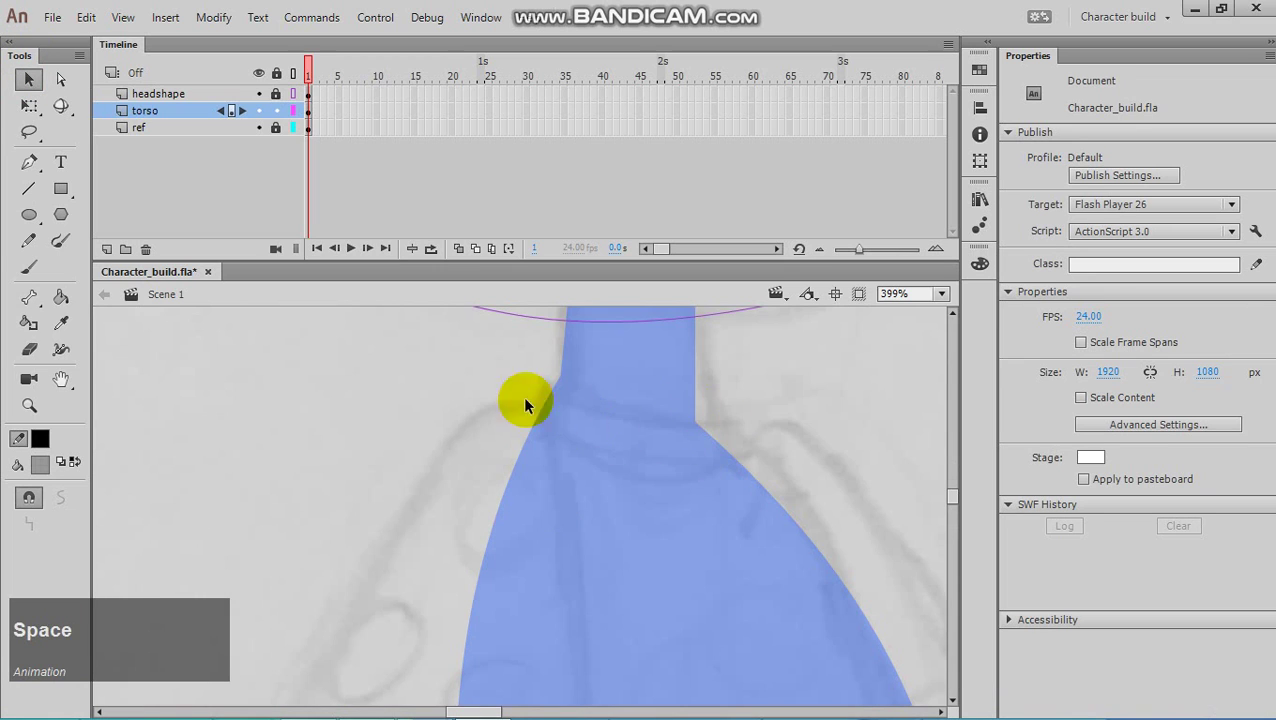
pyautogui.click(29, 189)
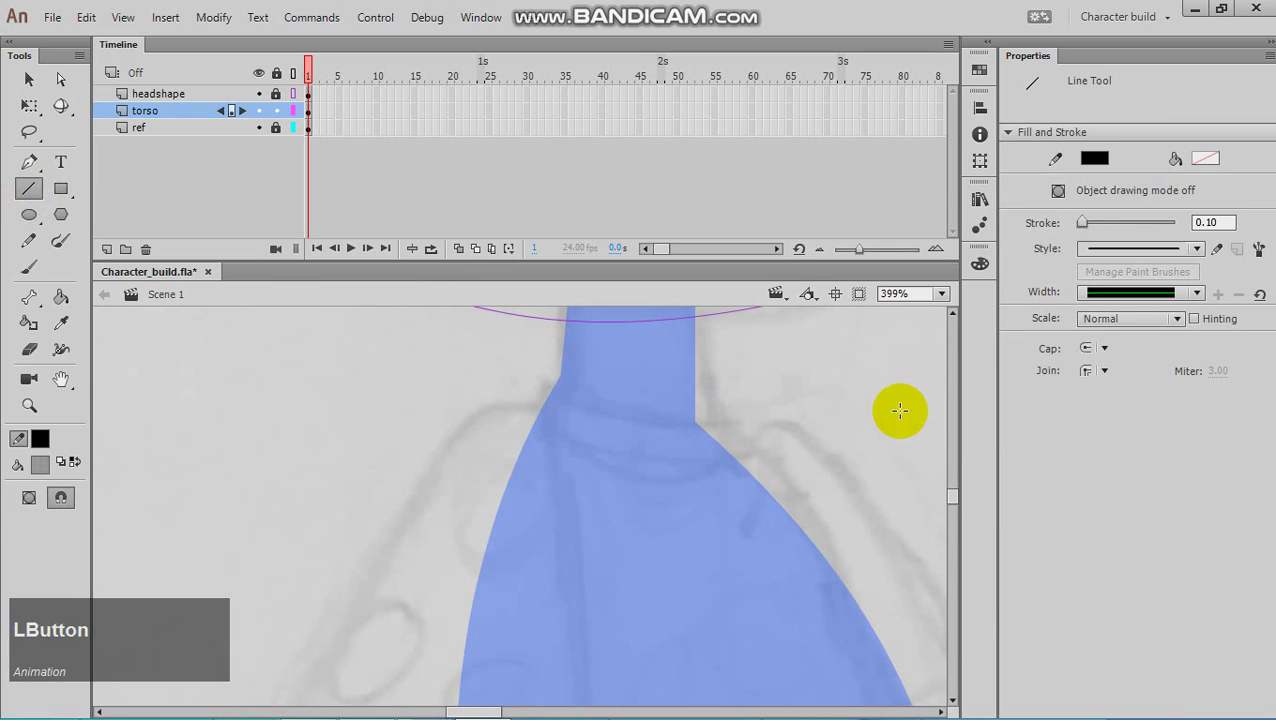
pyautogui.moveTo(1081, 222); pyautogui.dragTo(1086, 223)
pyautogui.moveTo(536, 385); pyautogui.dragTo(699, 415)
pyautogui.hotkey('ctrl', 'z')
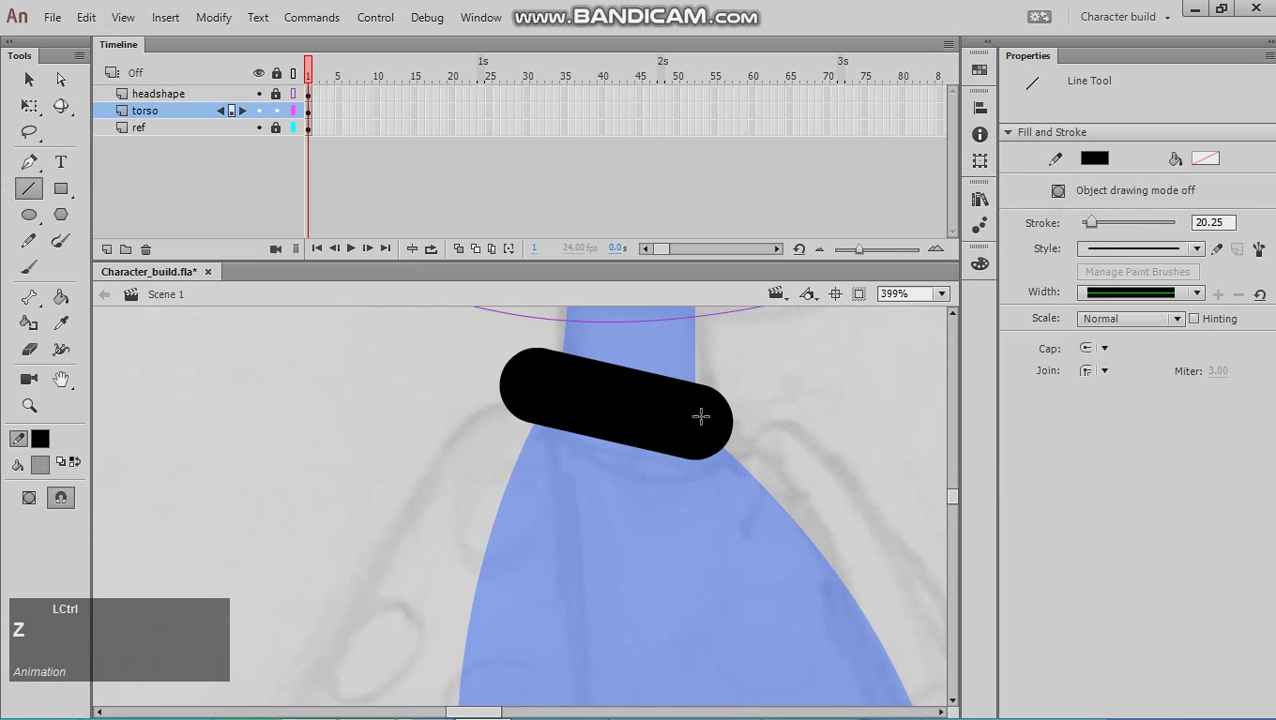
pyautogui.moveTo(1091, 223); pyautogui.dragTo(1089, 223)
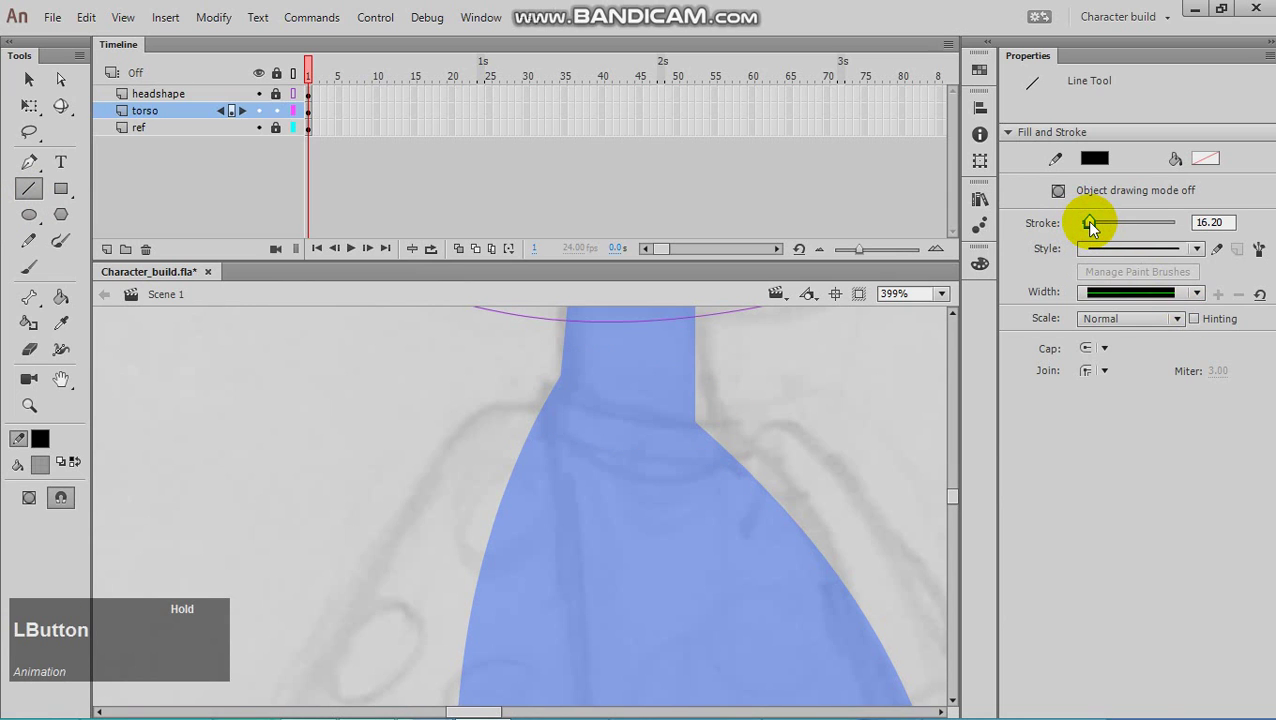
pyautogui.moveTo(555, 376); pyautogui.dragTo(682, 416)
pyautogui.hotkey('ctrl', 'z')
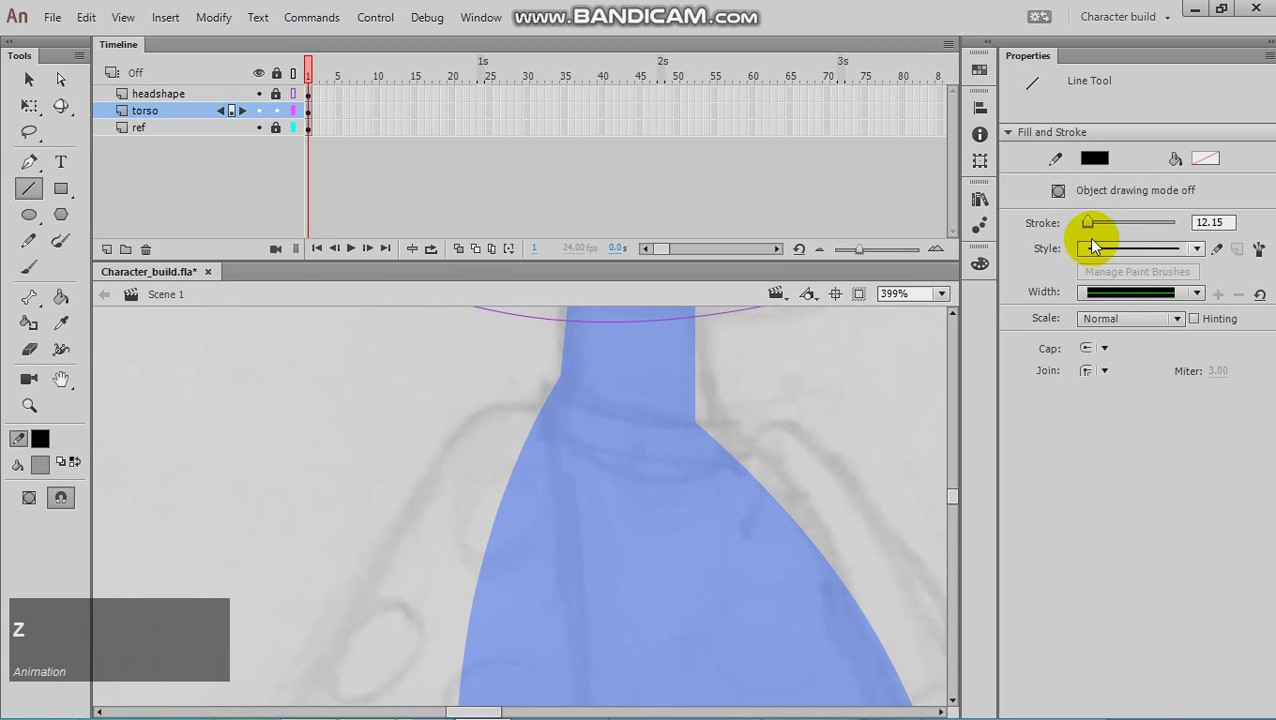
# Draw a black line with a 4.05 stroke between the two neck-base corners and bend it downward along the sketched collar
pyautogui.moveTo(1087, 223); pyautogui.dragTo(1086, 227)
pyautogui.moveTo(557, 377)
pyautogui.mouseDown()
pyautogui.moveTo(663, 418)
pyautogui.moveTo(695, 414)
pyautogui.moveTo(590, 410)
pyautogui.mouseUp()
pyautogui.click(28, 79)
pyautogui.scroll(3, 611, 507)
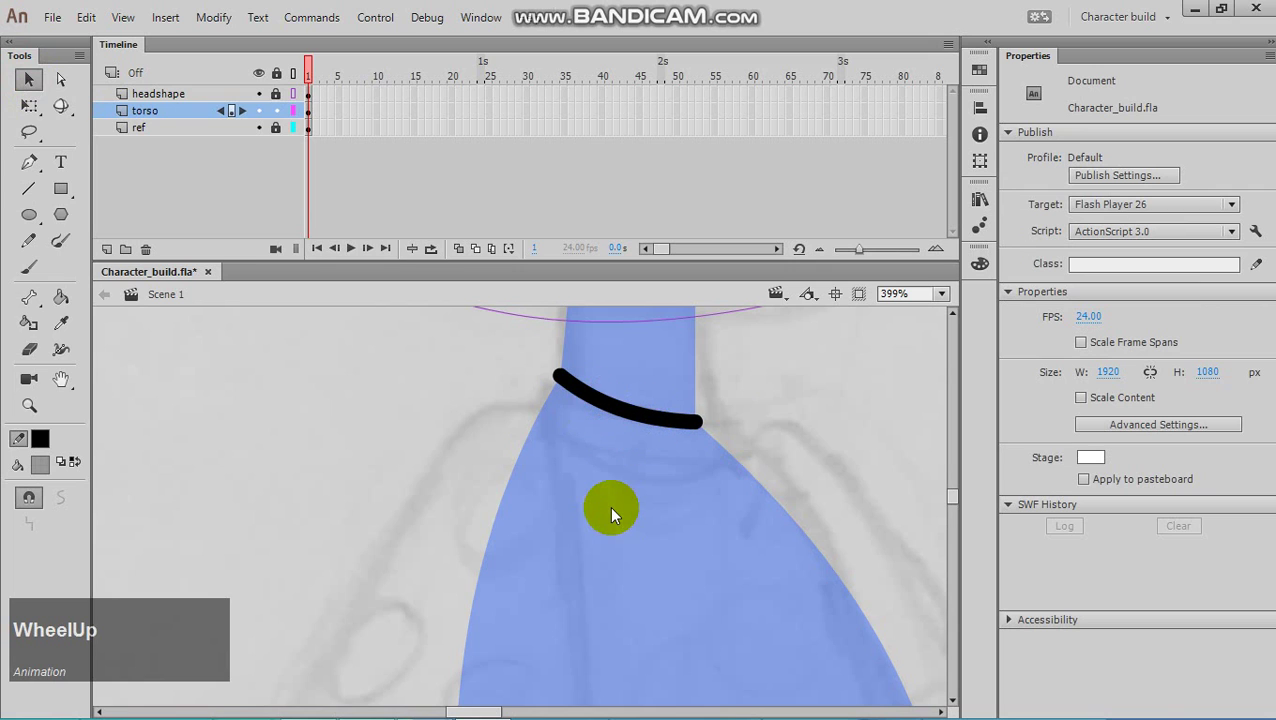
pyautogui.scroll(-1, 611, 507)
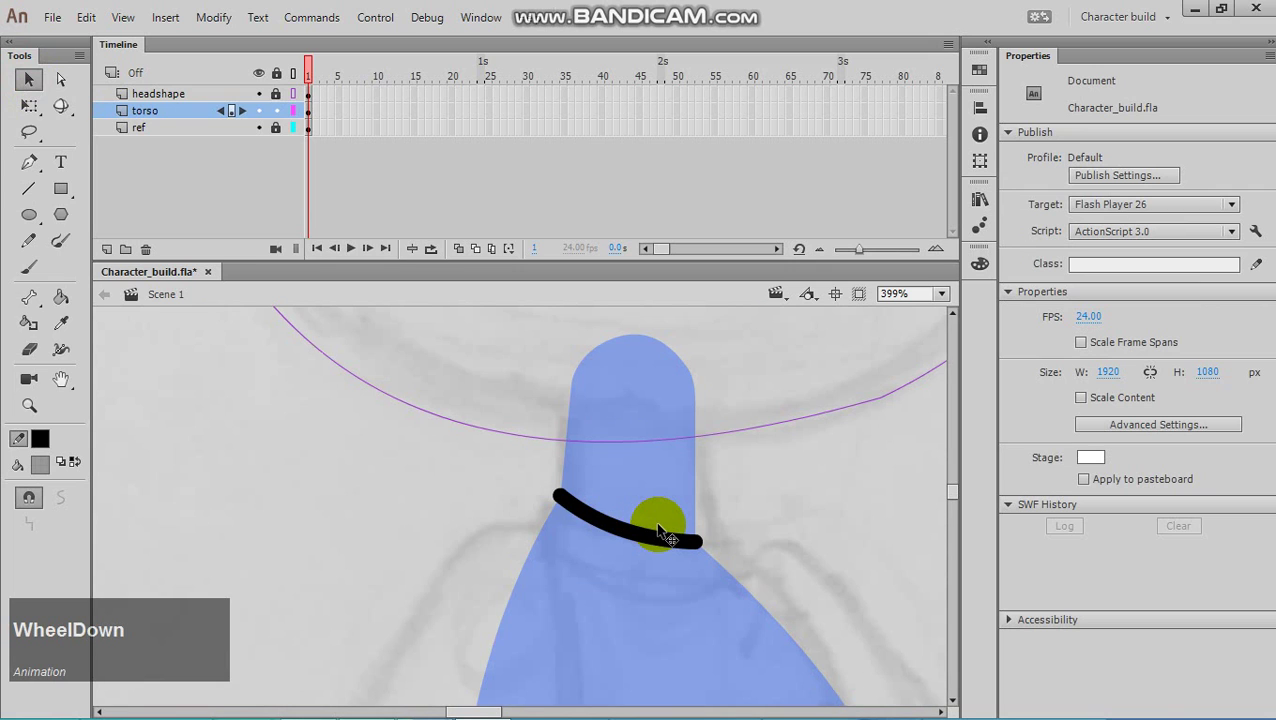
pyautogui.keyDown('ctrl'); pyautogui.scroll(-1, 660, 533); pyautogui.keyUp('ctrl')
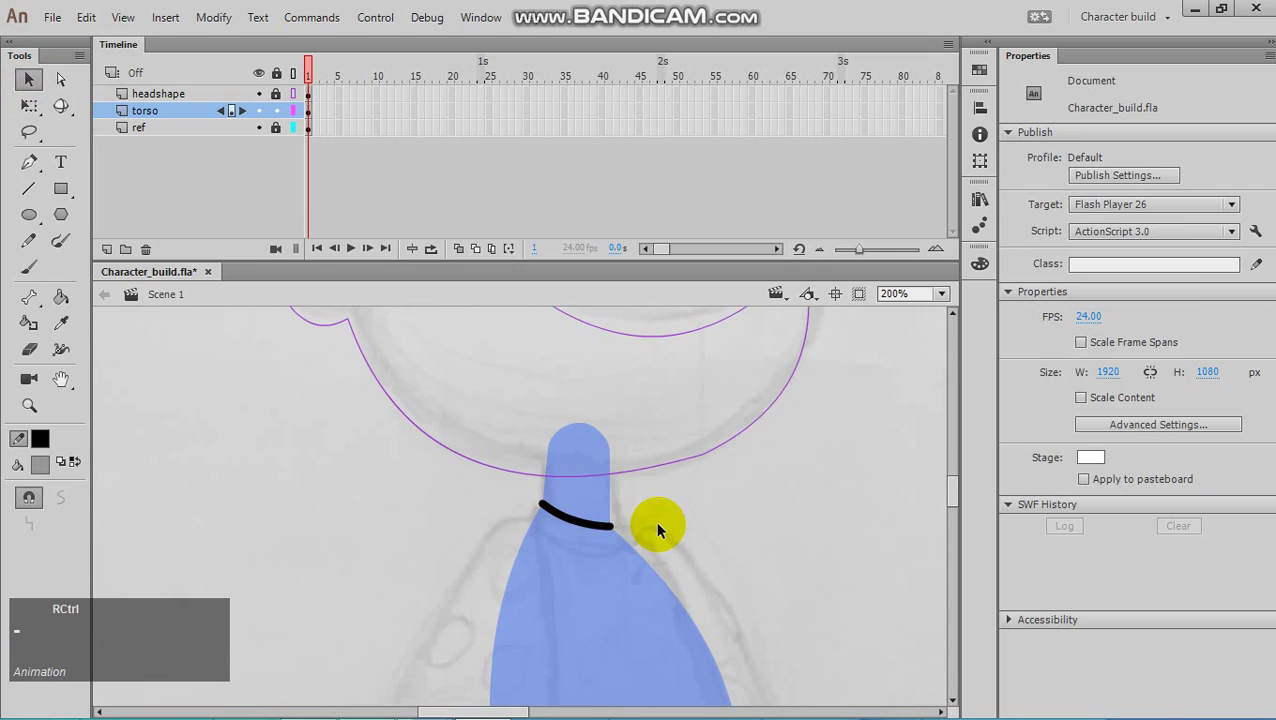
# Unlock the headshape layer and display it with solid fills instead of outlines
pyautogui.click(276, 94)
pyautogui.click(258, 93)
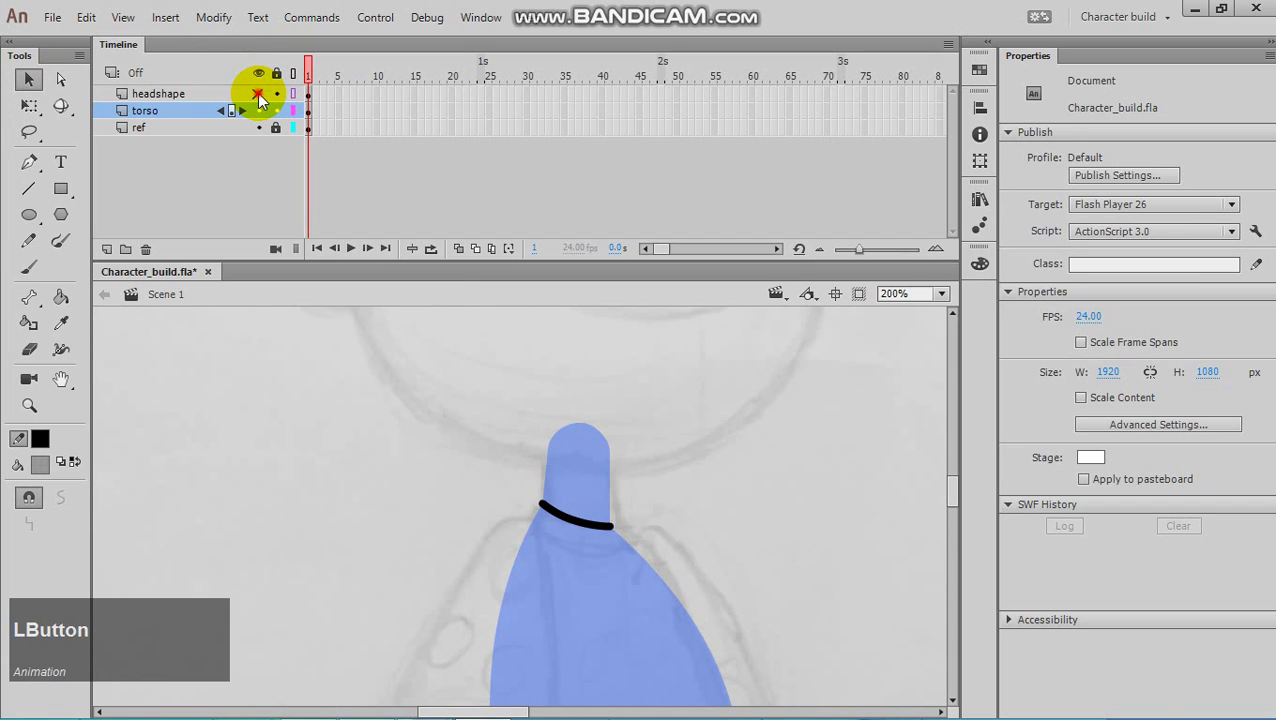
pyautogui.click(256, 94)
pyautogui.click(291, 93)
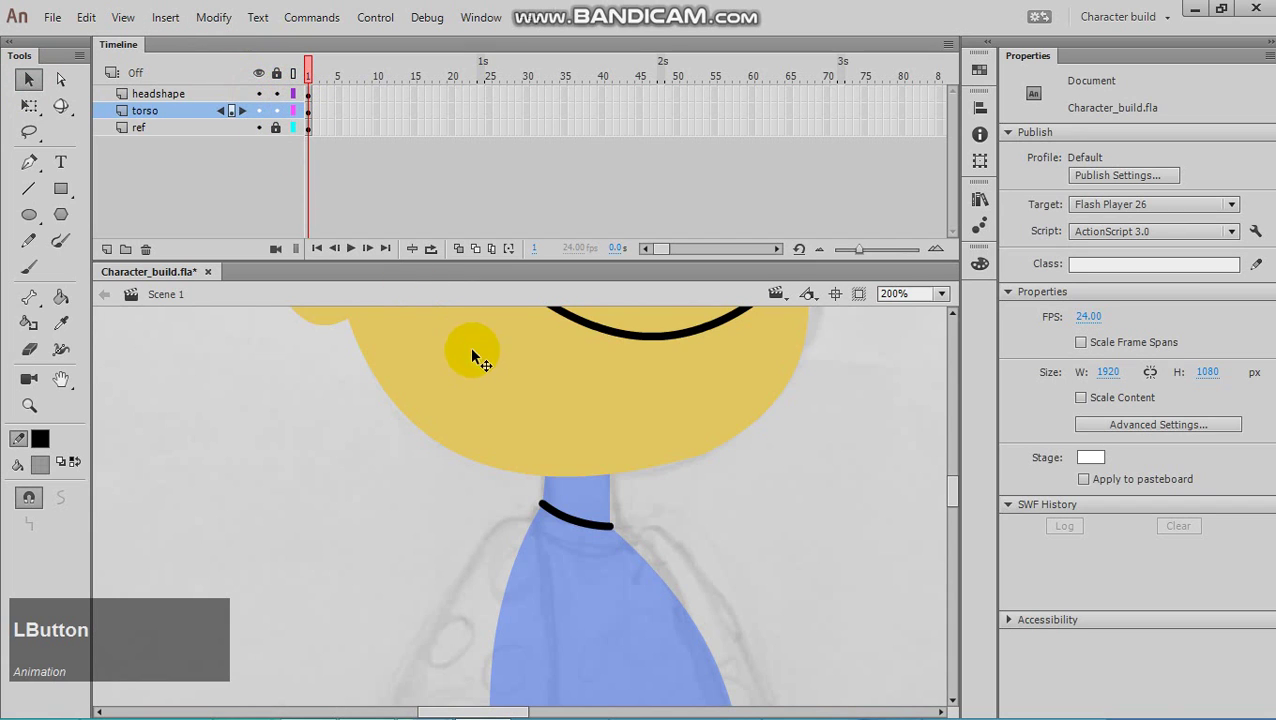
# Sample the head's skin colour and fill the neck above the curved line with it
pyautogui.press('i')
pyautogui.click(545, 380)
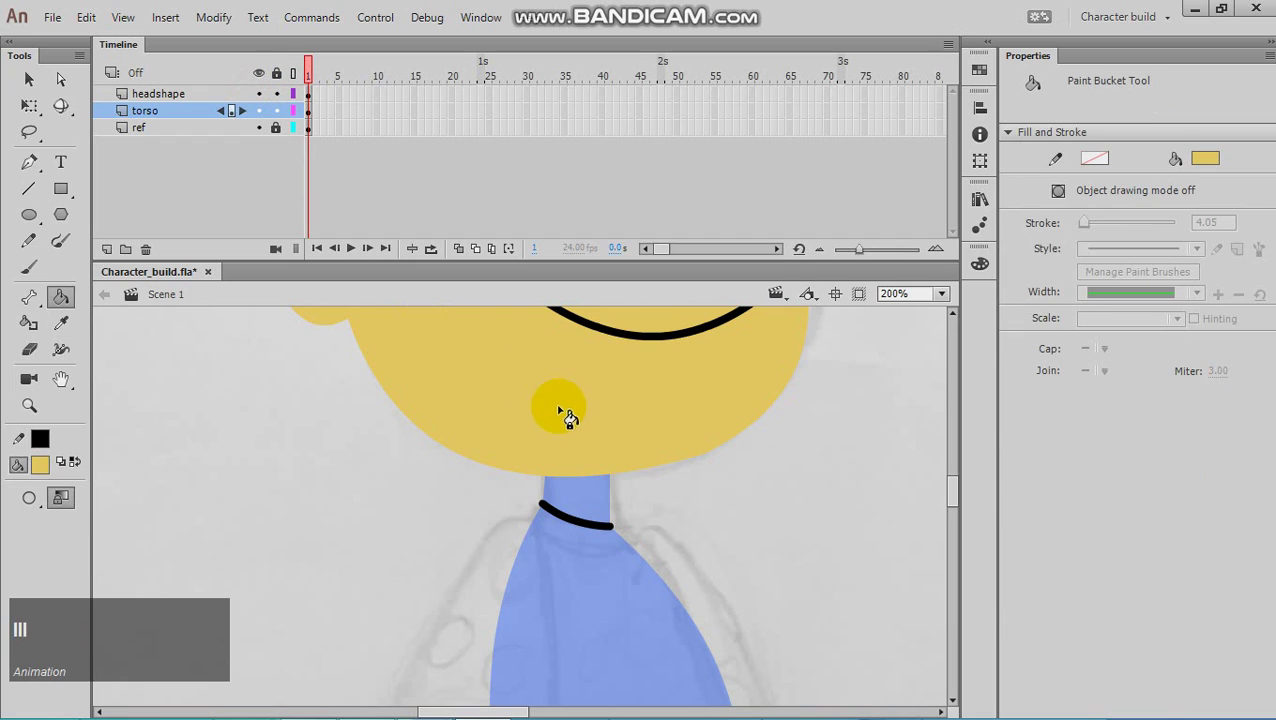
pyautogui.click(561, 490)
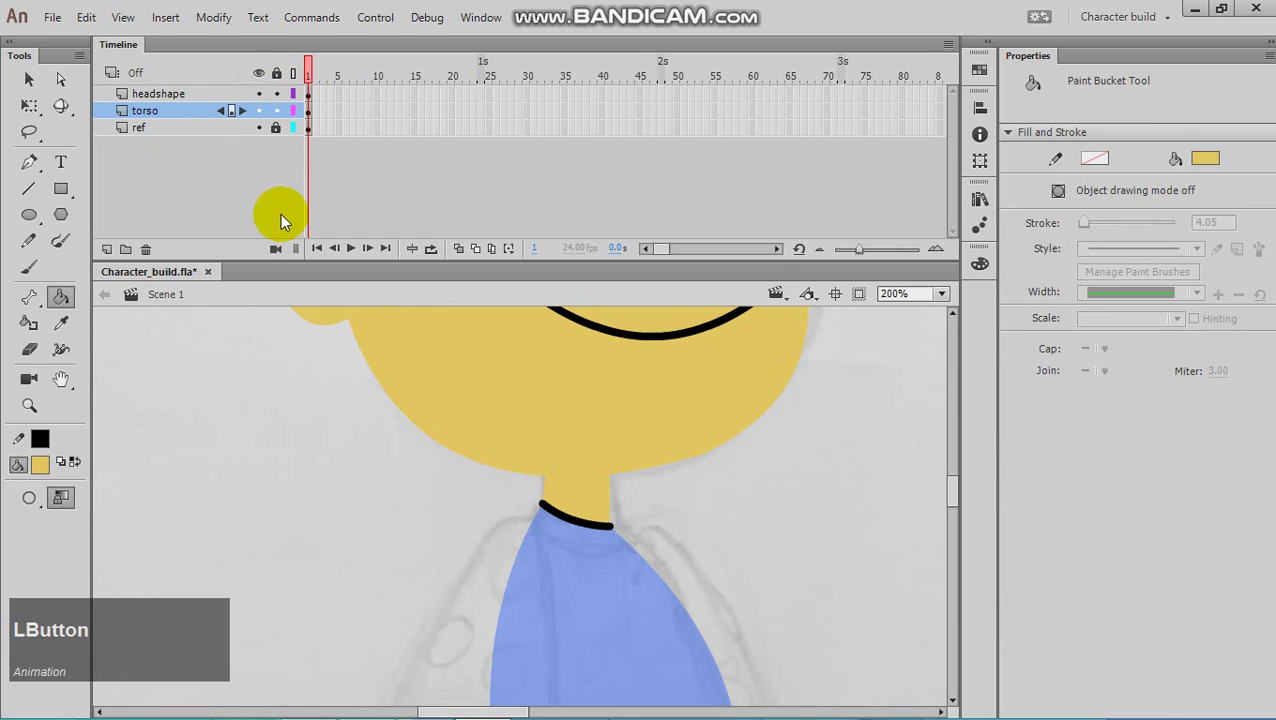
# Lock and hide the headshape layer
pyautogui.click(278, 93)
pyautogui.click(248, 94)
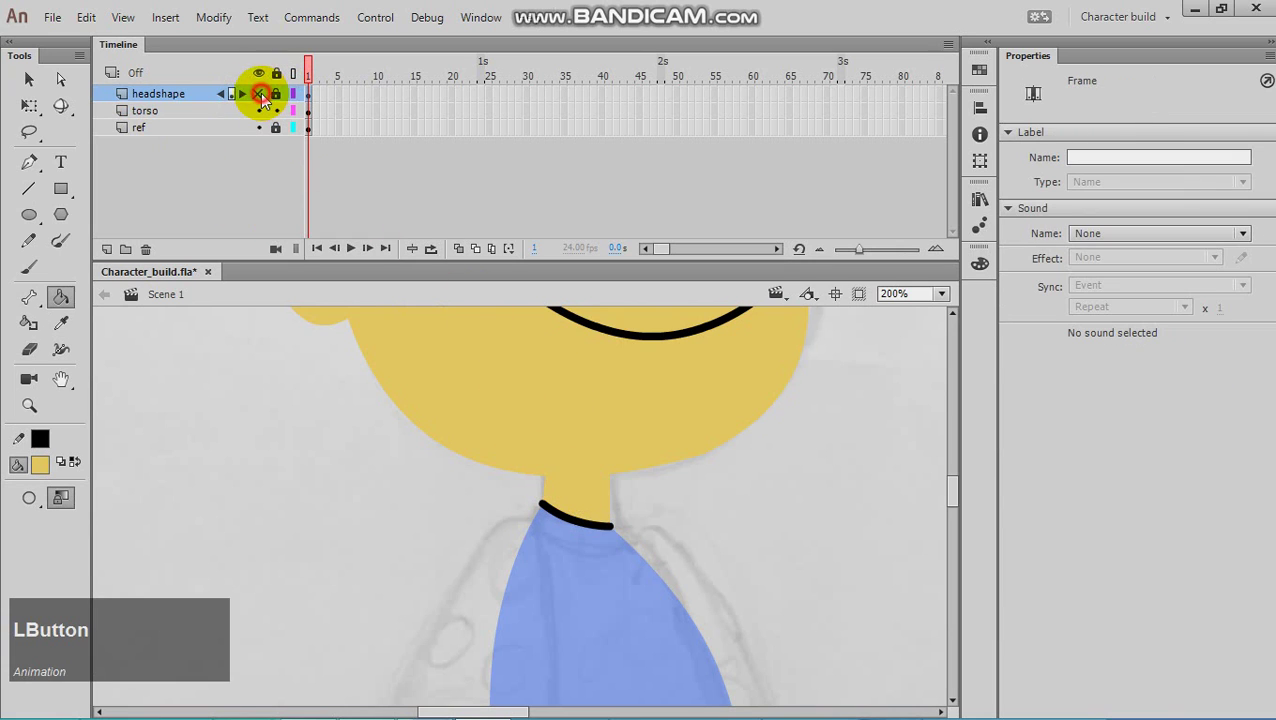
pyautogui.click(259, 94)
# Delete the curved black line between the neck and torso, leaving the two fills as separate shapes
pyautogui.click(29, 79)
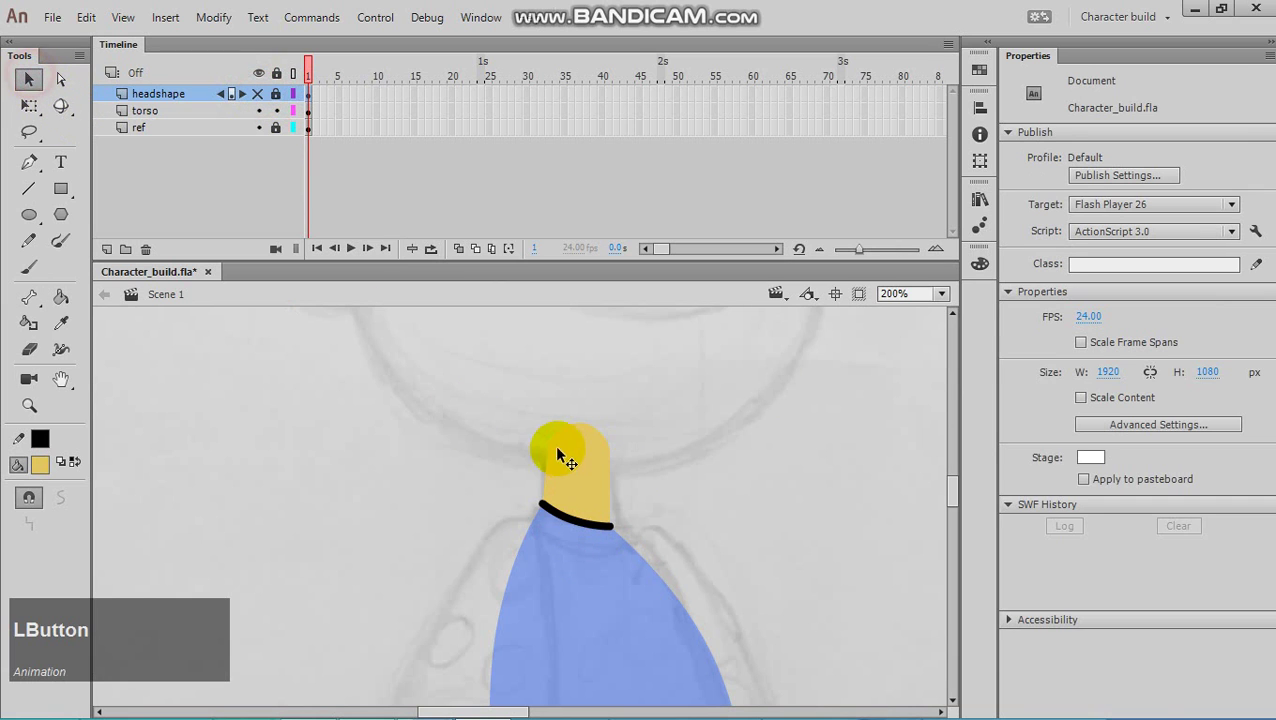
pyautogui.click(562, 516)
pyautogui.press('Delete')
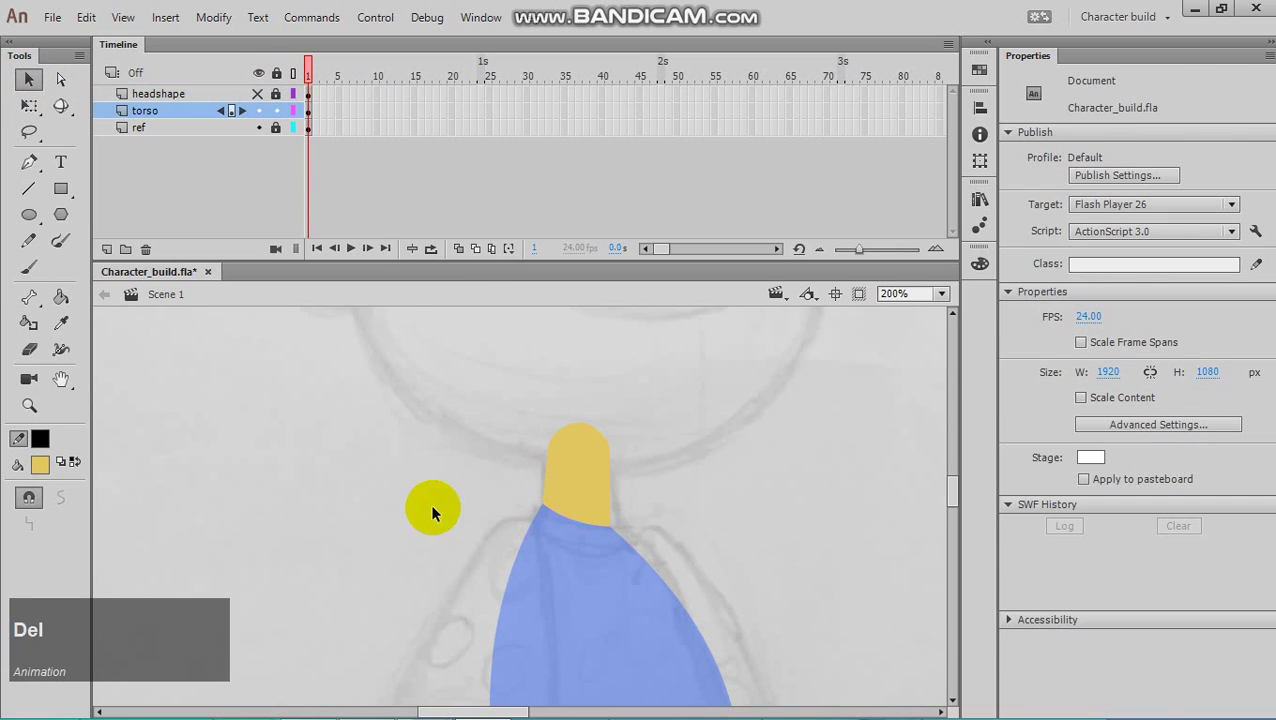
pyautogui.click(407, 490)
pyautogui.click(545, 527)
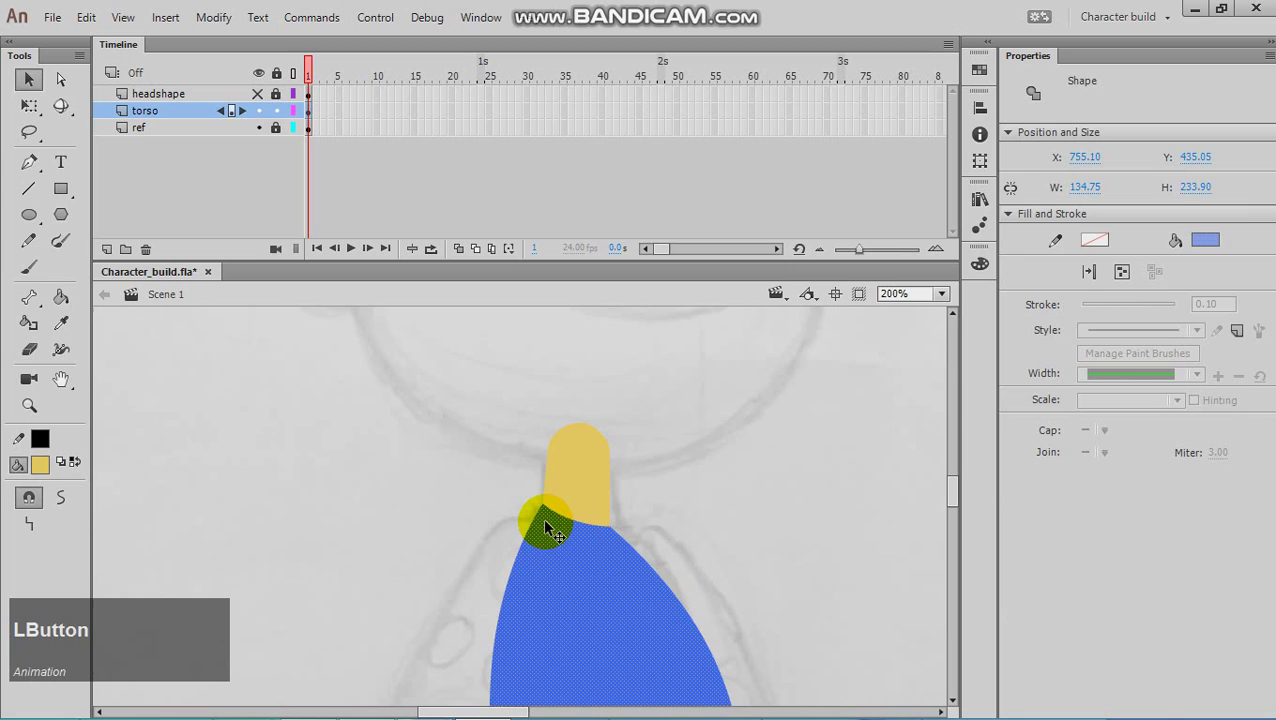
pyautogui.click(464, 498)
# Draw a black line with a 4.05 stroke across the torso just below the neck and bow it downward as the collar's lower edge
pyautogui.click(28, 189)
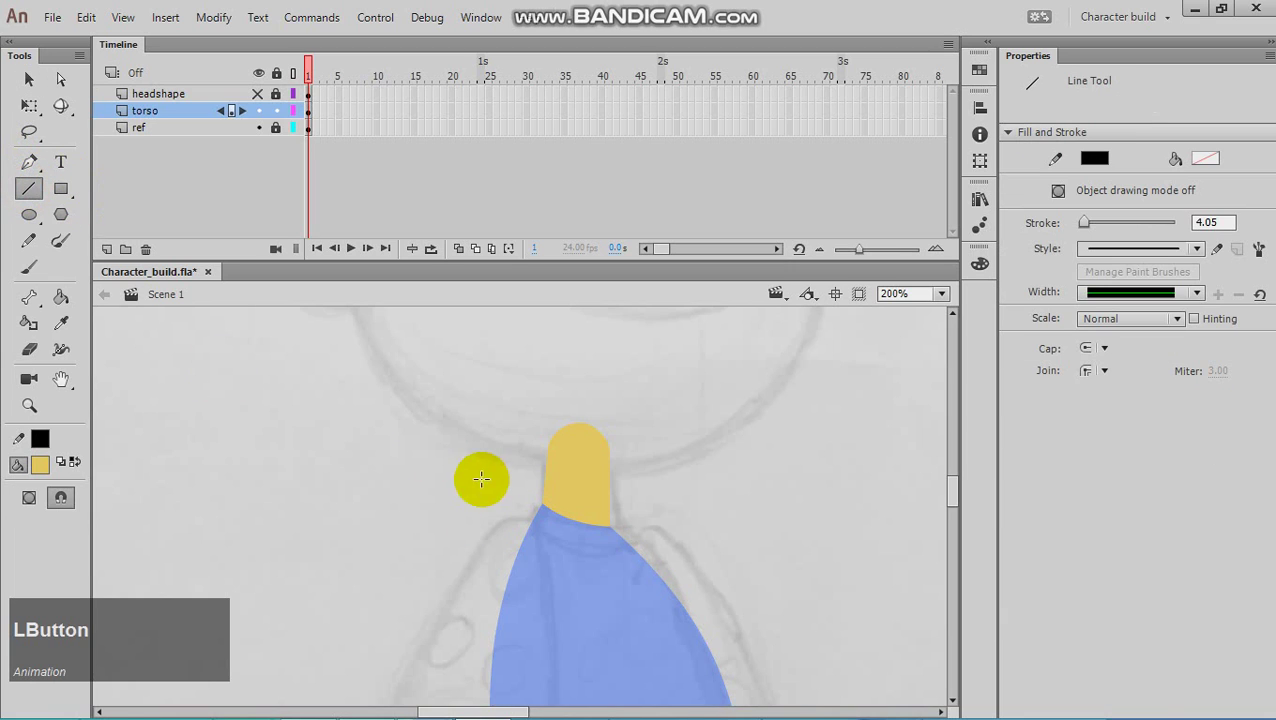
pyautogui.moveTo(502, 538)
pyautogui.mouseDown()
pyautogui.moveTo(652, 542)
pyautogui.moveTo(654, 564)
pyautogui.moveTo(655, 549)
pyautogui.mouseUp()
pyautogui.click(28, 79)
pyautogui.moveTo(570, 543)
pyautogui.mouseDown()
pyautogui.moveTo(578, 569)
pyautogui.moveTo(552, 546)
pyautogui.mouseUp()
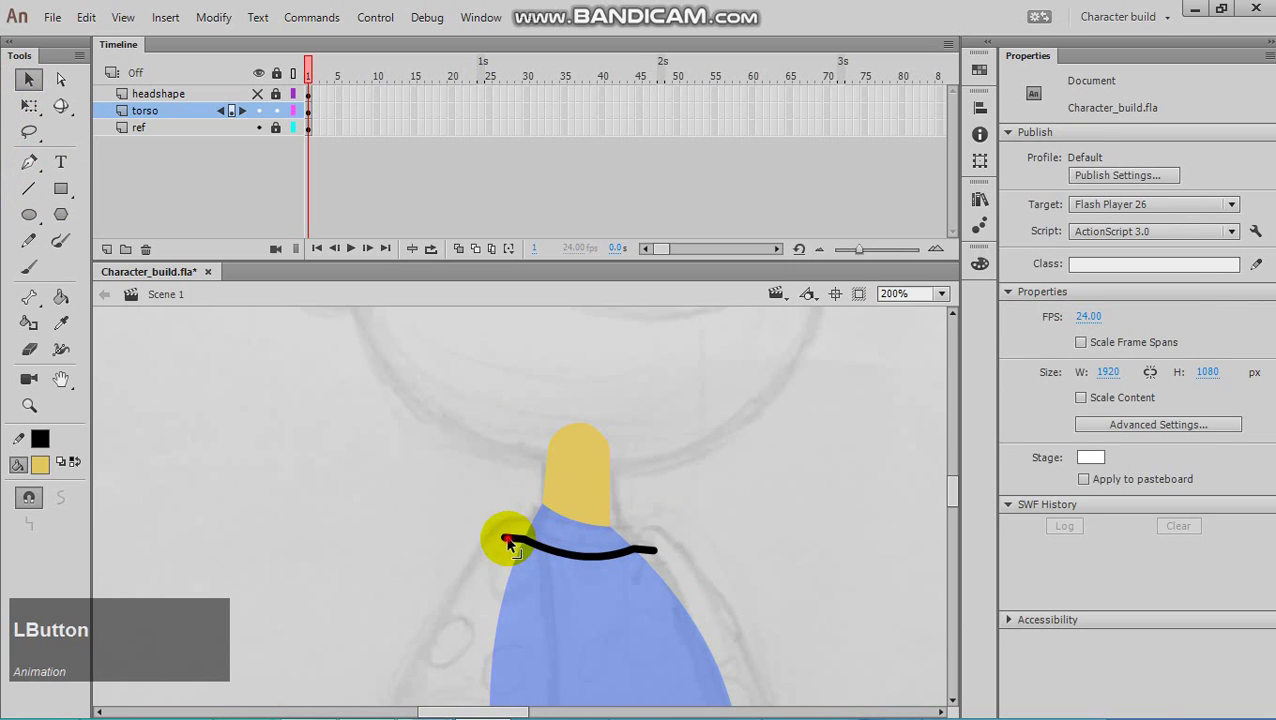
# Delete the two ends of the collar line that stick out beyond the torso's sides
pyautogui.click(508, 537)
pyautogui.press('Delete')
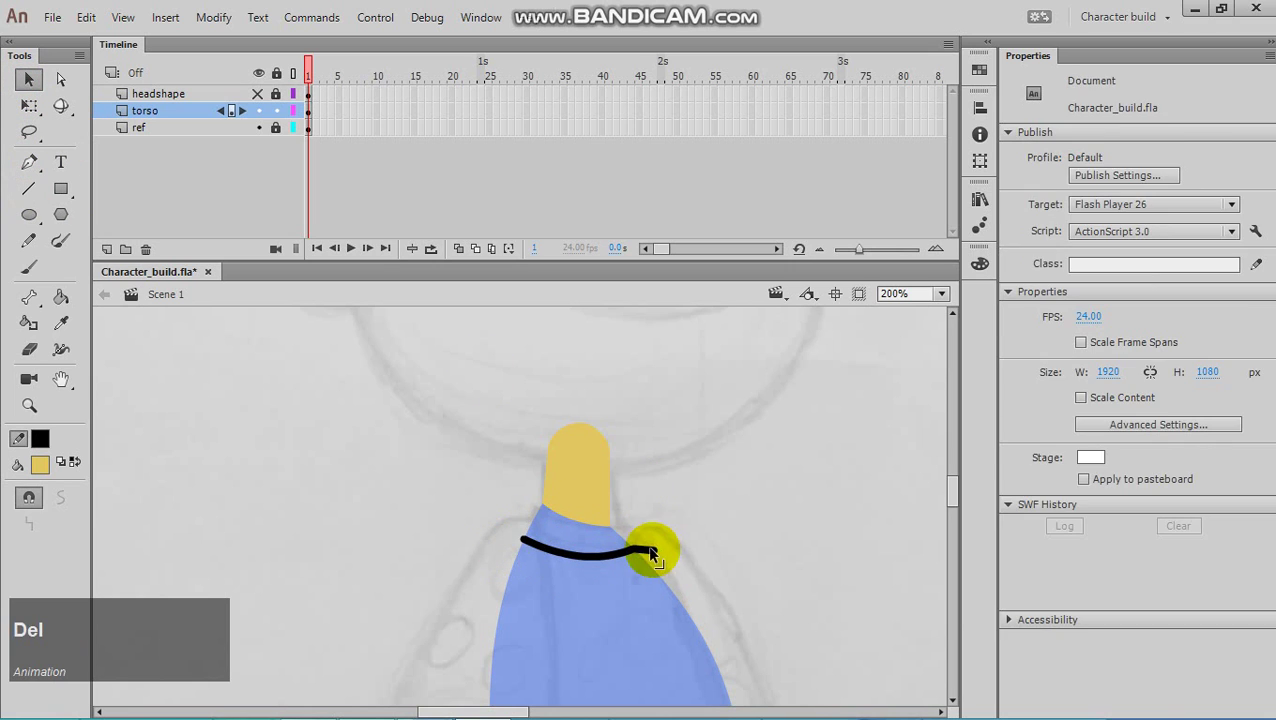
pyautogui.click(645, 548)
pyautogui.press('Delete')
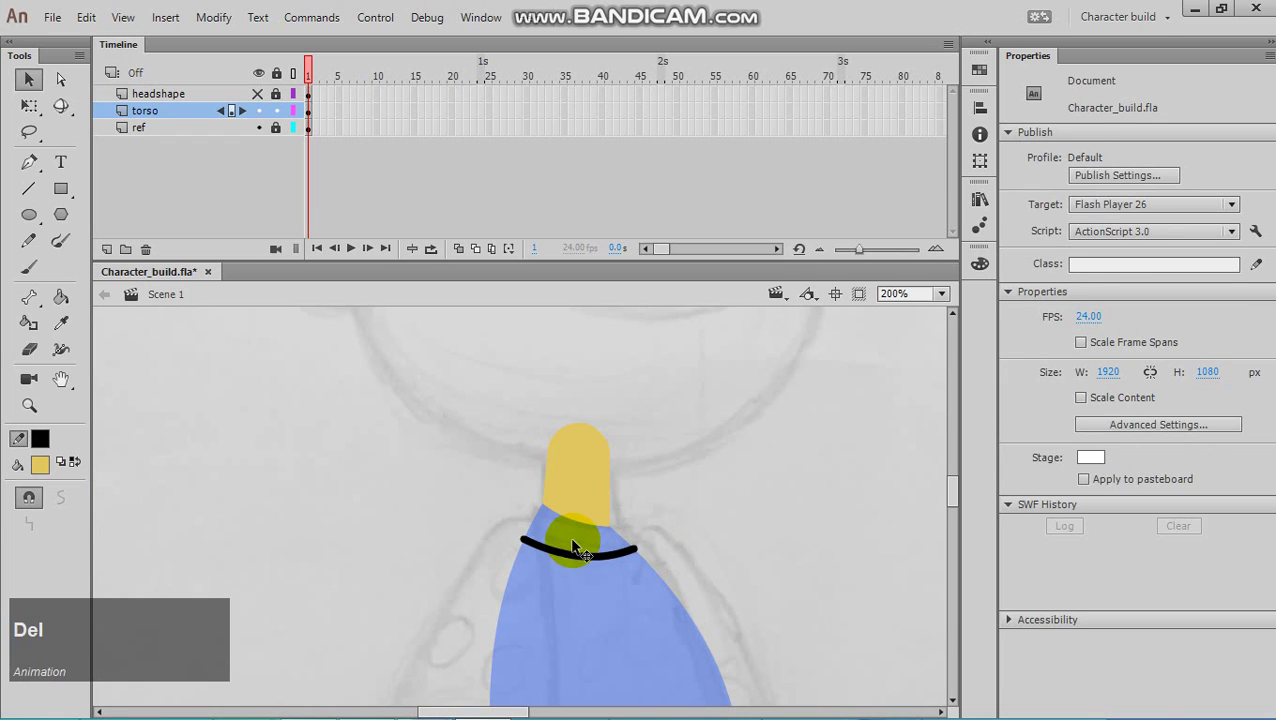
# Recolour the collar fill between the neck and the black line to light blue #CBD7FC
pyautogui.click(572, 538)
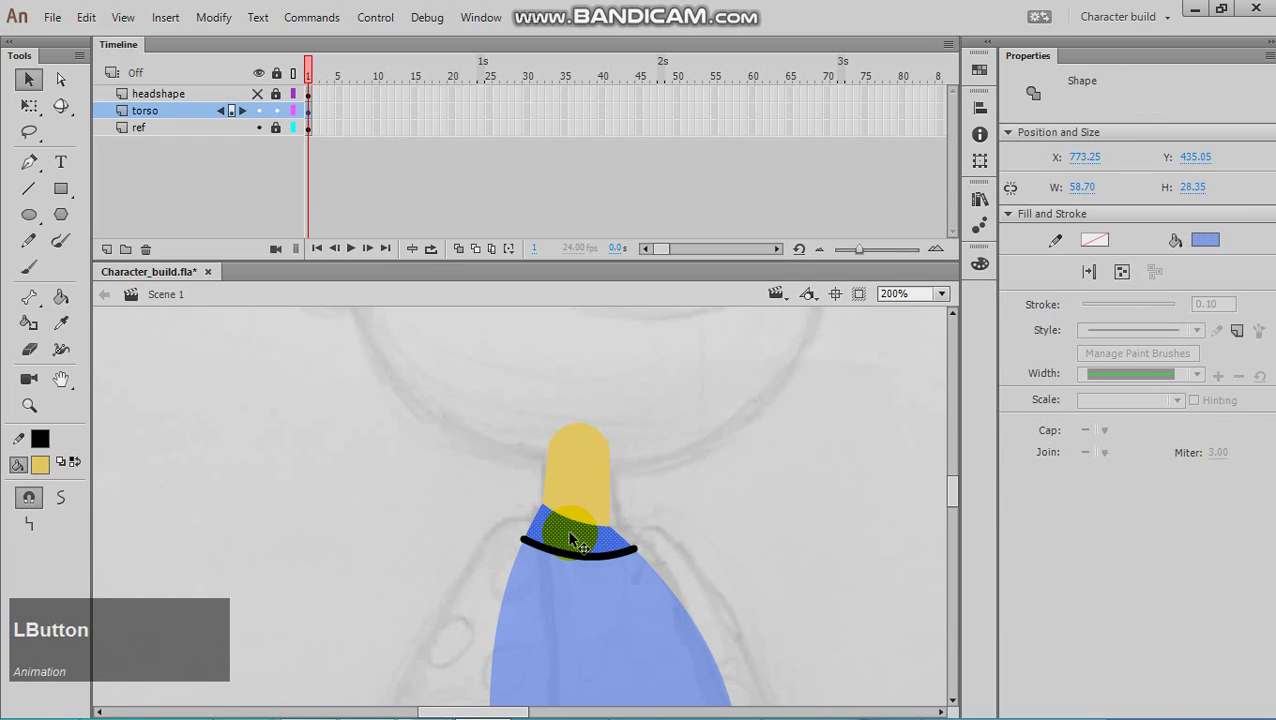
pyautogui.press('k')
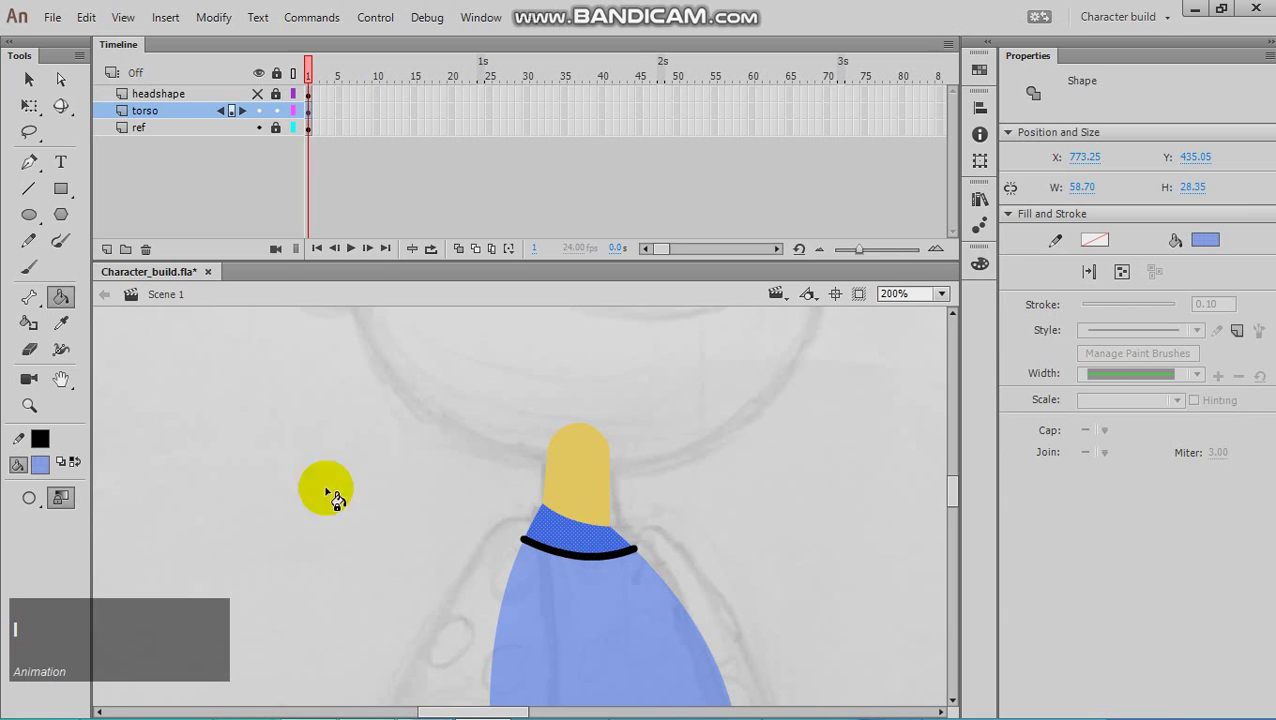
pyautogui.click(40, 463)
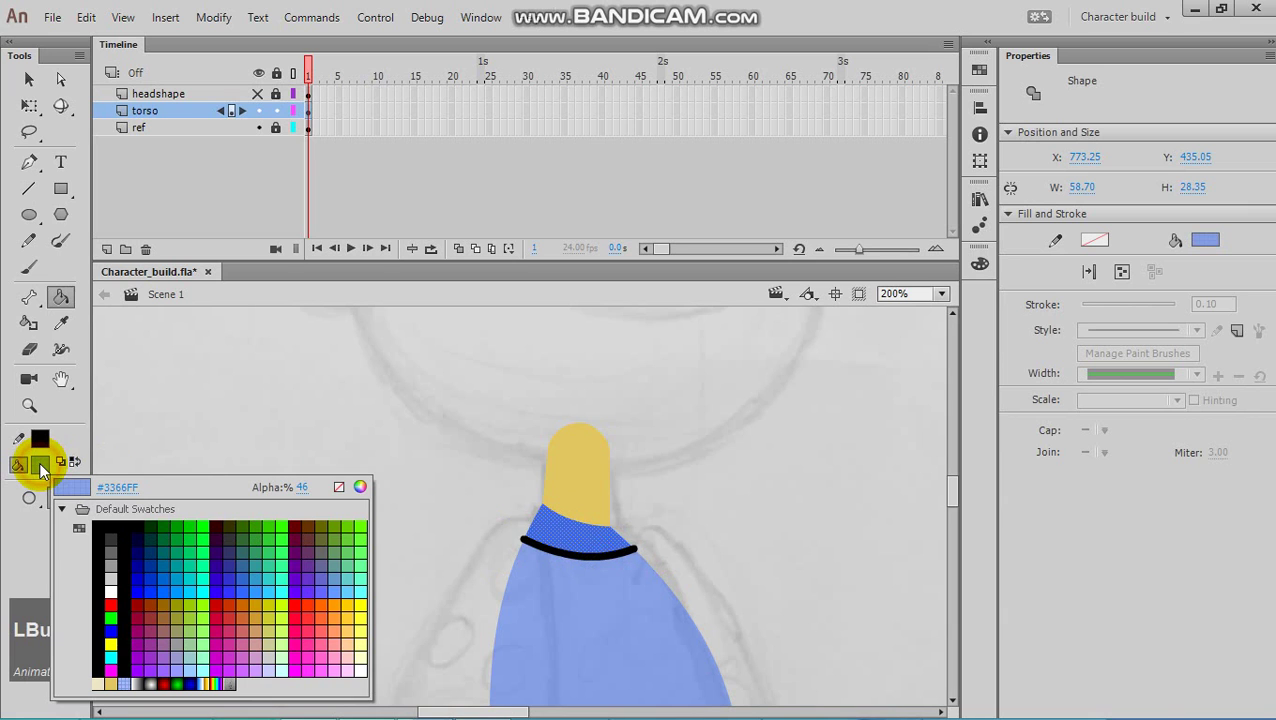
pyautogui.click(360, 487)
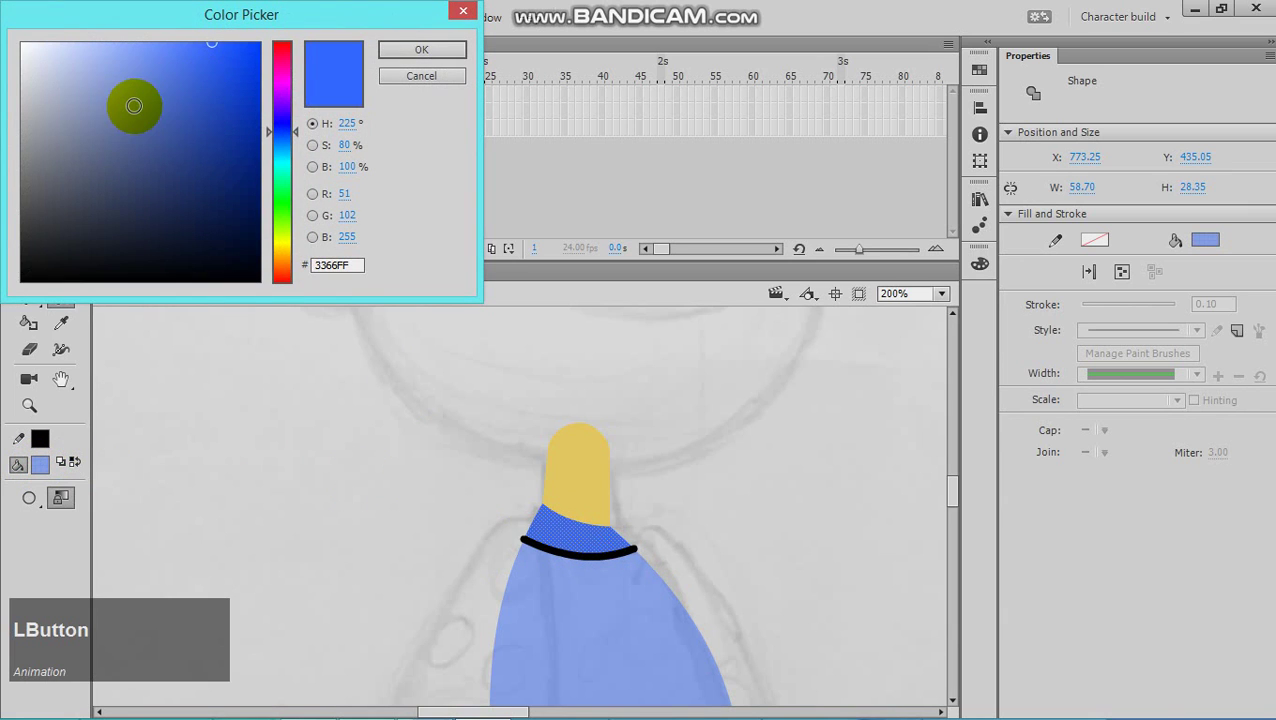
pyautogui.moveTo(112, 43); pyautogui.dragTo(67, 45)
pyautogui.click(436, 45)
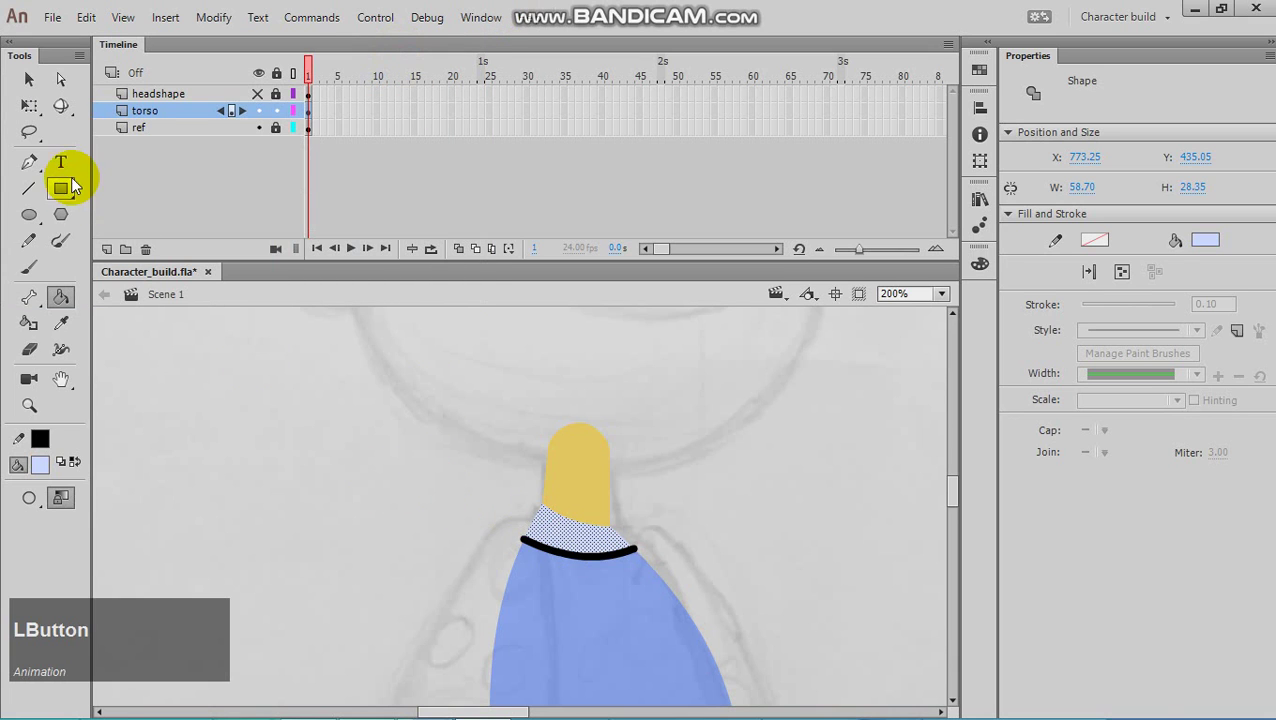
pyautogui.click(29, 79)
pyautogui.click(349, 398)
# Slim the torso by pulling its curved right side slightly inward
pyautogui.scroll(-2, 475, 548)
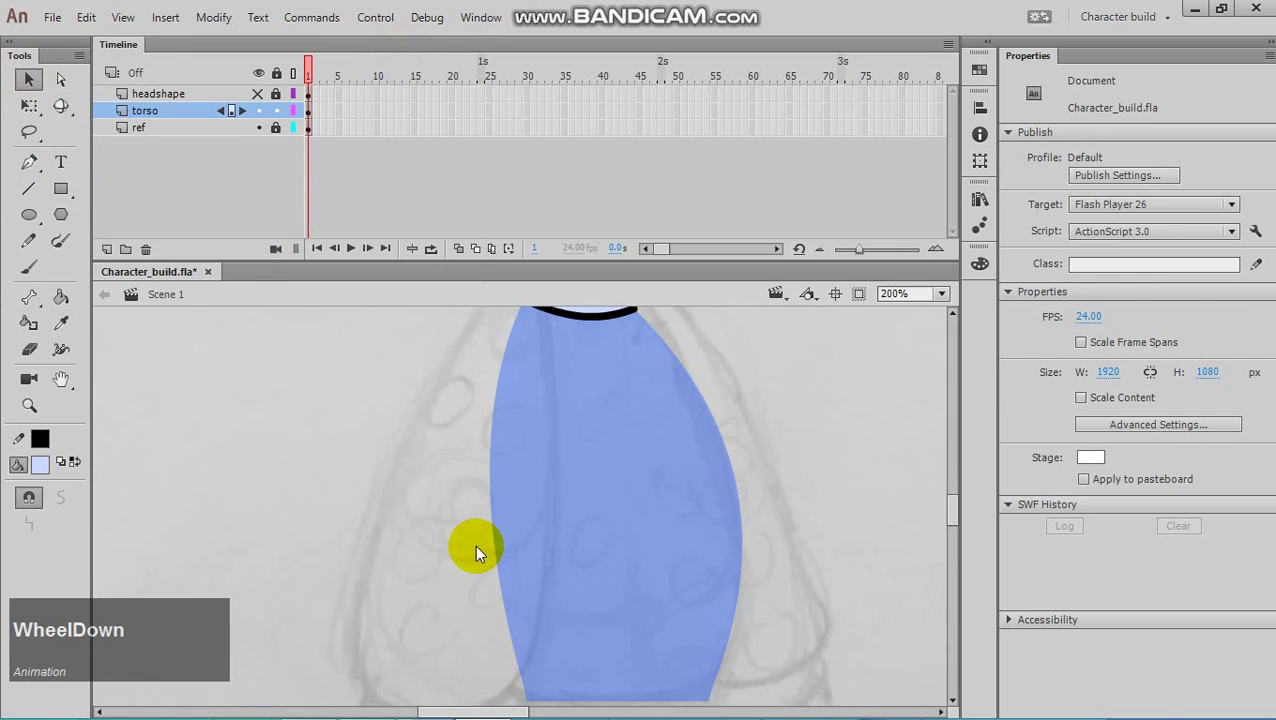
pyautogui.scroll(2, 477, 548)
pyautogui.scroll(-3, 497, 555)
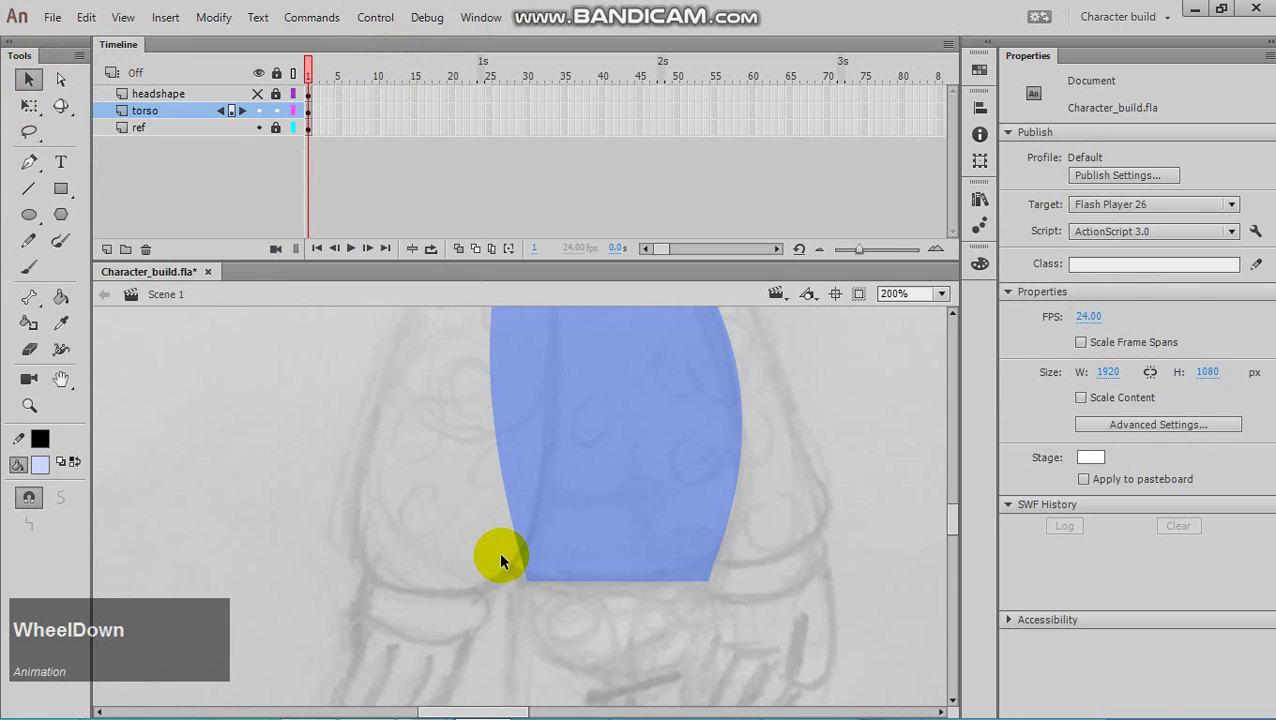
pyautogui.scroll(2, 556, 624)
pyautogui.press('space')
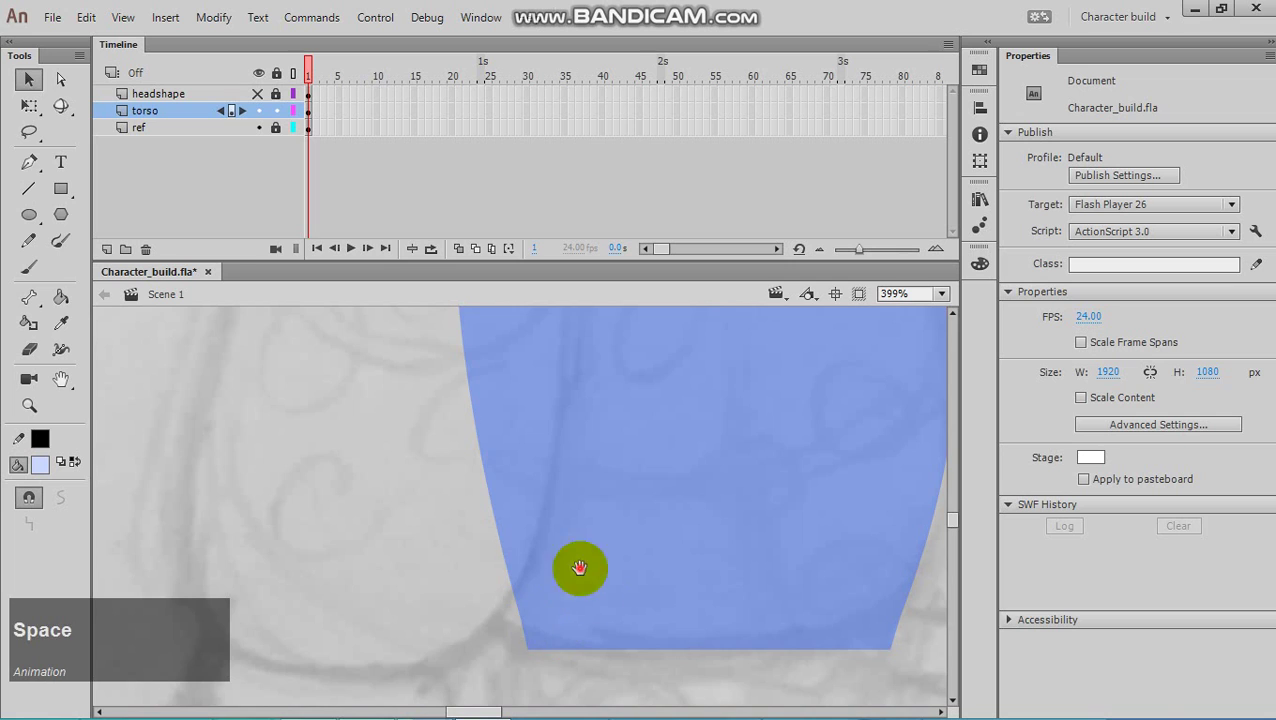
pyautogui.moveTo(578, 567); pyautogui.dragTo(418, 542)
pyautogui.hotkey('ctrl', '-')
pyautogui.hotkey('ctrl', '-')
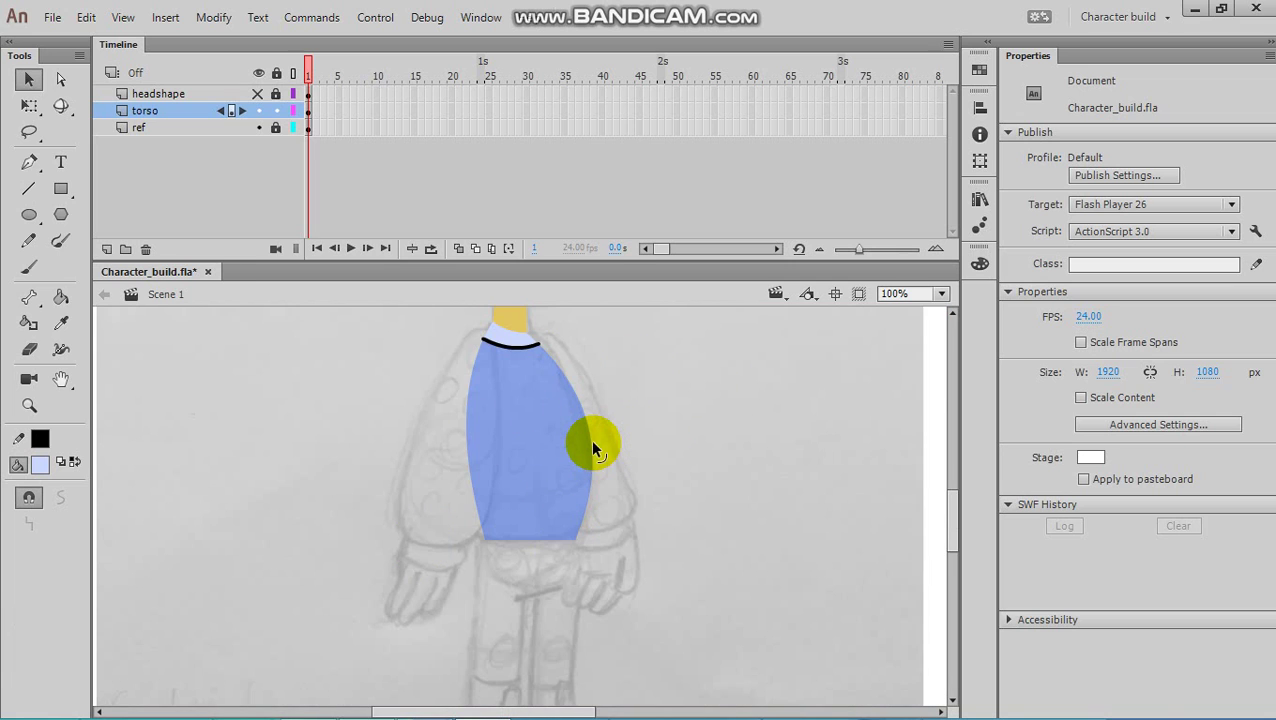
pyautogui.moveTo(590, 444); pyautogui.dragTo(566, 428)
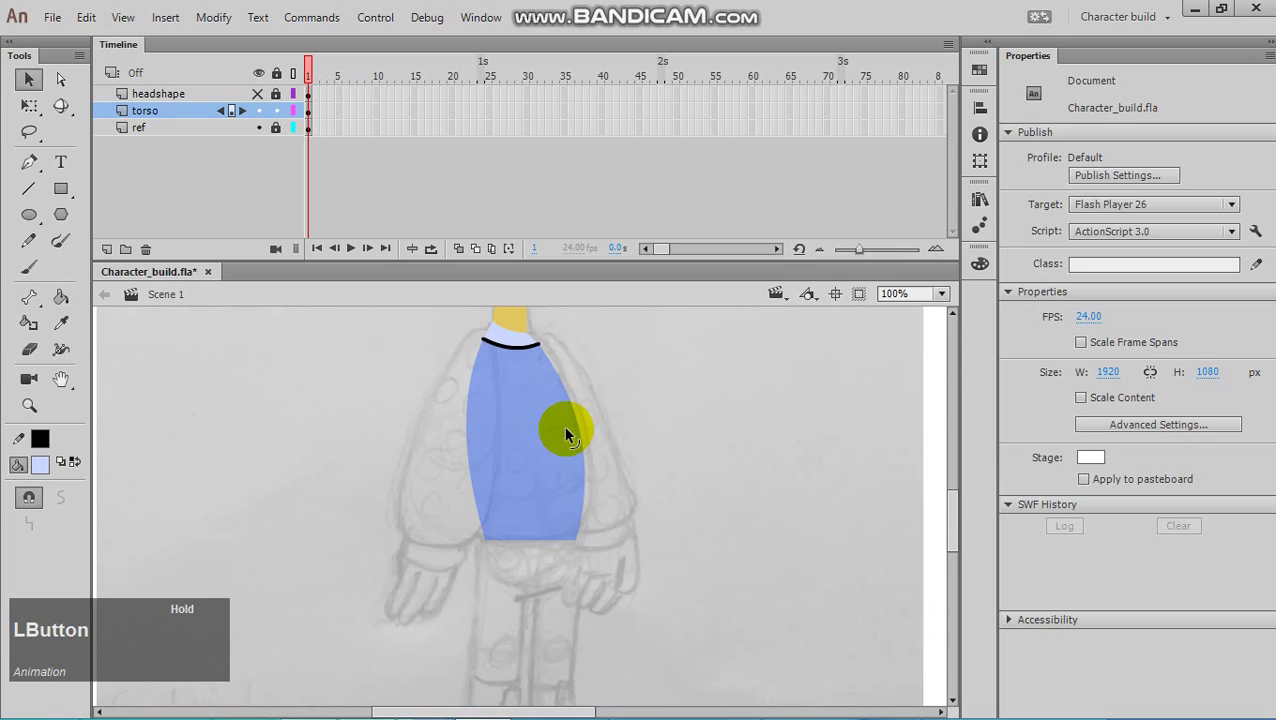
# Bow the torso's bottom edge downward and bring its left side and lower-left corner slightly inward
pyautogui.hotkey('ctrl', '=')
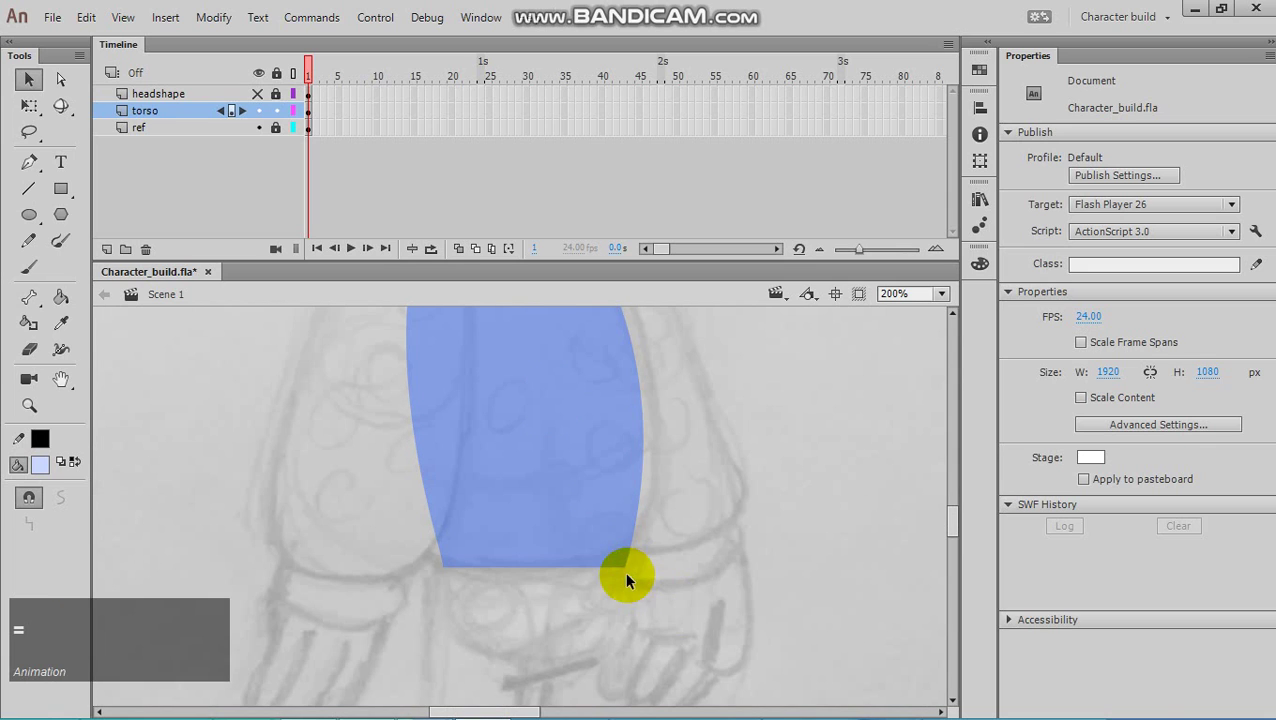
pyautogui.moveTo(624, 568); pyautogui.dragTo(581, 553)
pyautogui.hotkey('ctrl', 'z')
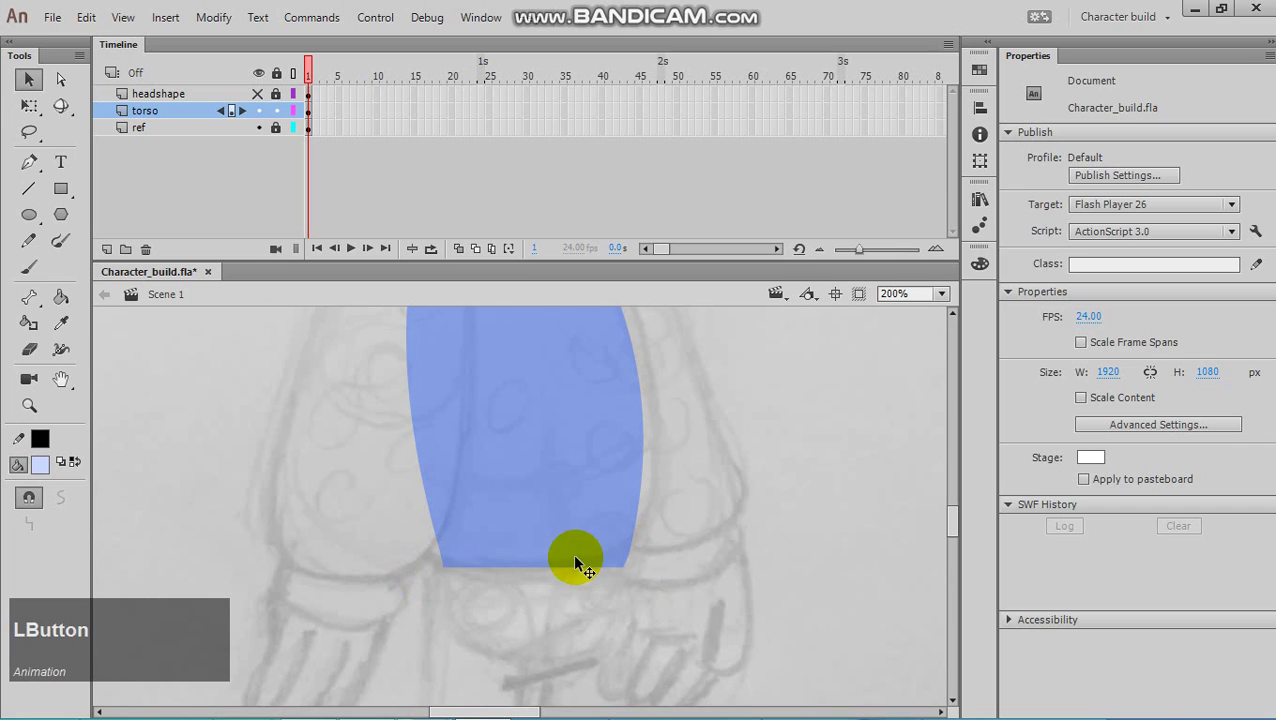
pyautogui.moveTo(553, 567); pyautogui.dragTo(550, 595)
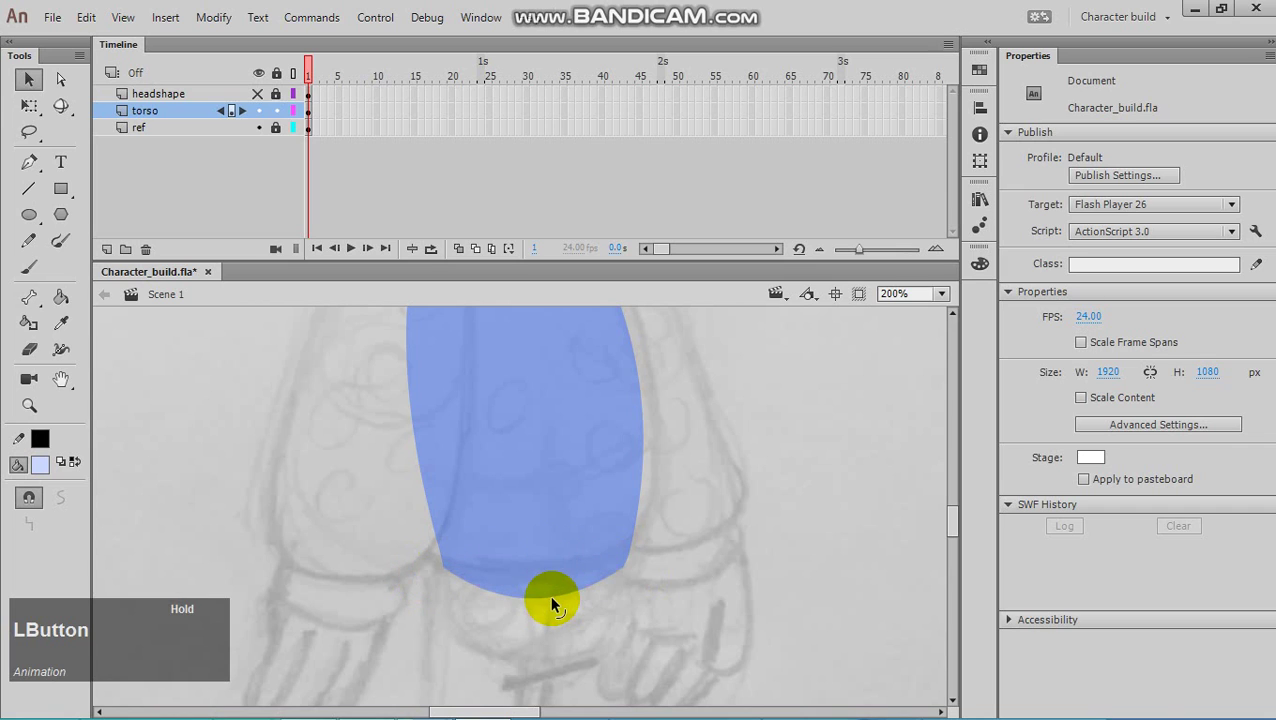
pyautogui.moveTo(419, 470); pyautogui.dragTo(425, 467)
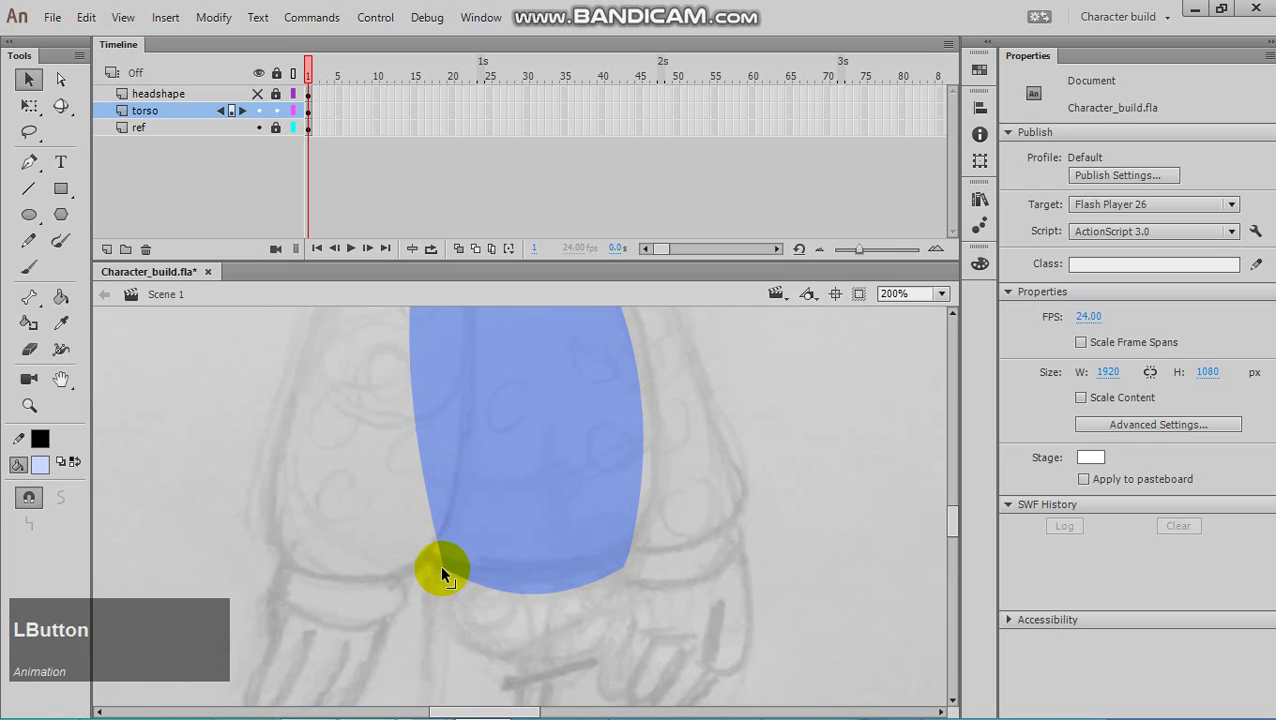
pyautogui.moveTo(442, 568)
pyautogui.mouseDown()
pyautogui.moveTo(427, 561)
pyautogui.moveTo(448, 565)
pyautogui.mouseUp()
pyautogui.press('z')
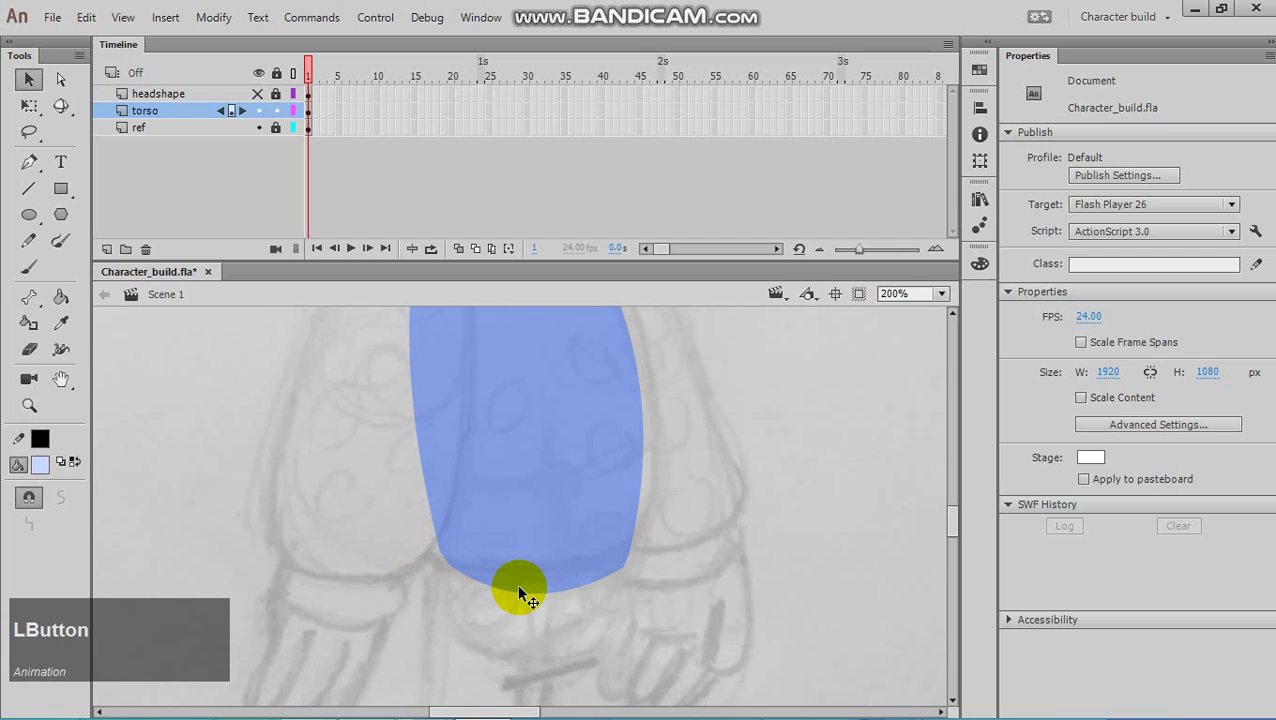
pyautogui.hotkey('ctrl', '=')
pyautogui.hotkey('ctrl', '=')
pyautogui.hotkey('ctrl', '-')
pyautogui.hotkey('ctrl', '-')
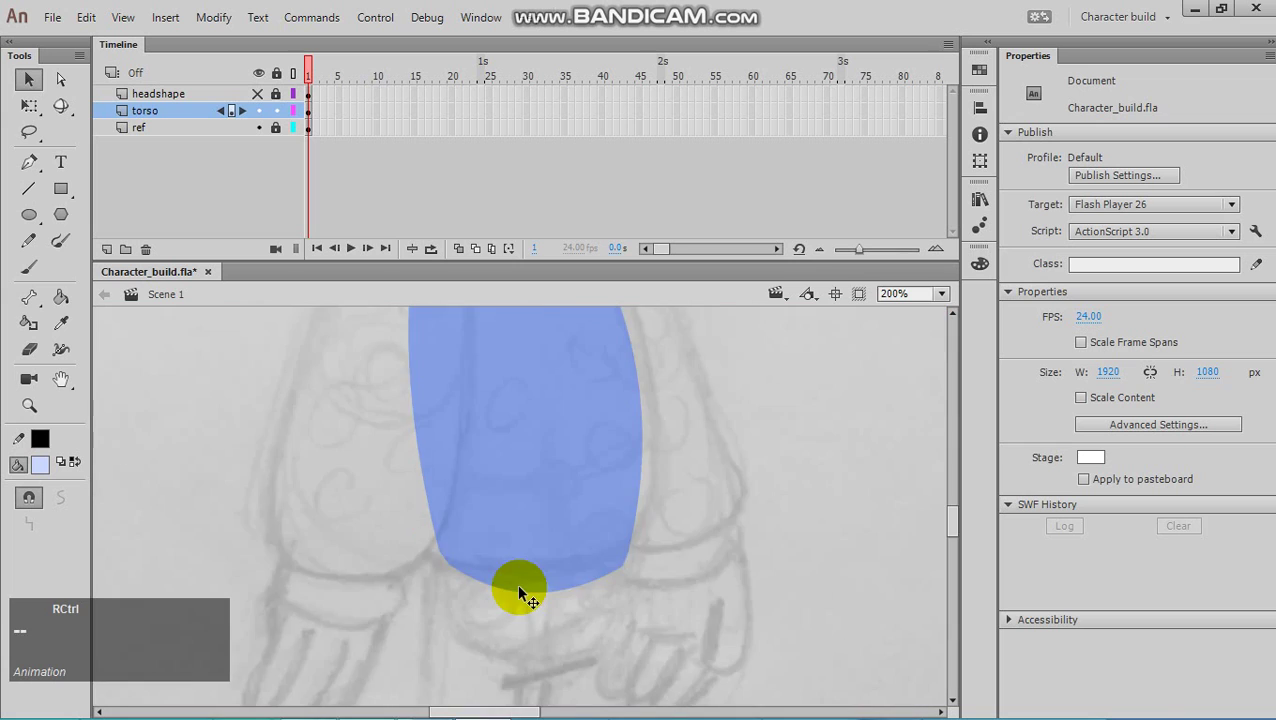
pyautogui.hotkey('ctrl', '-')
# Delete the black curved line between the light blue collar and the torso
pyautogui.click(347, 415)
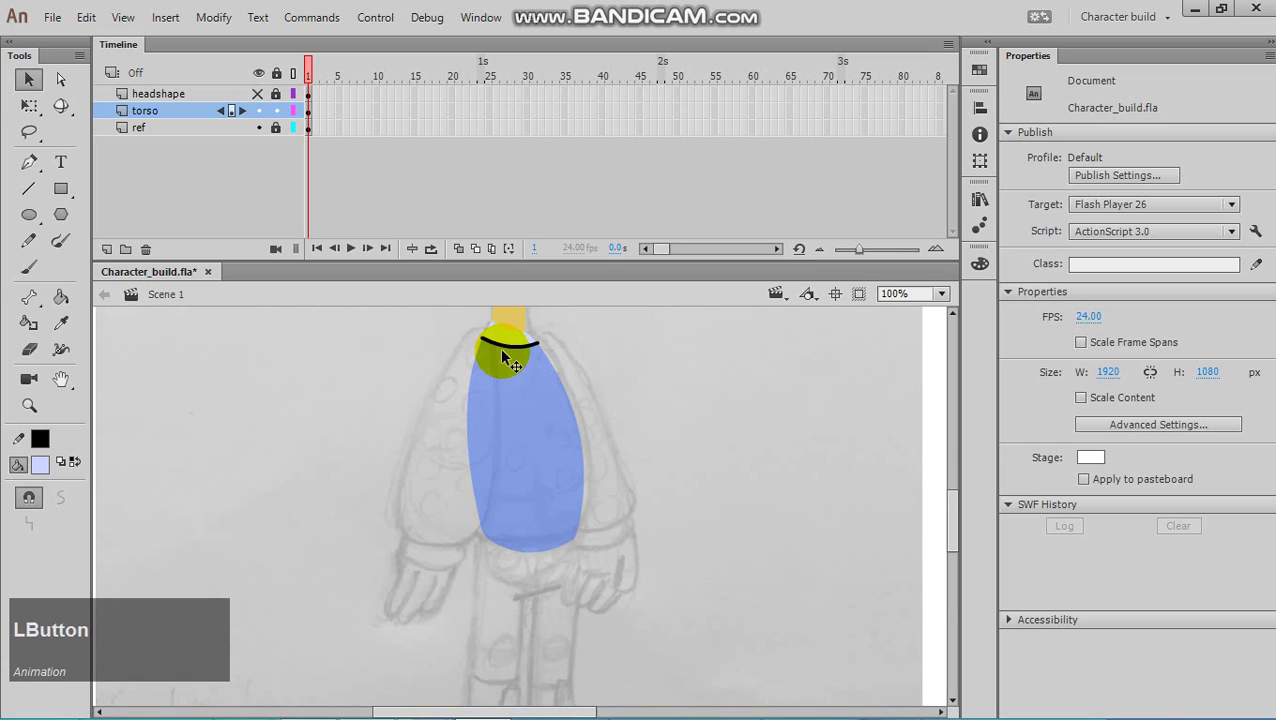
pyautogui.click(508, 348)
pyautogui.press('Delete')
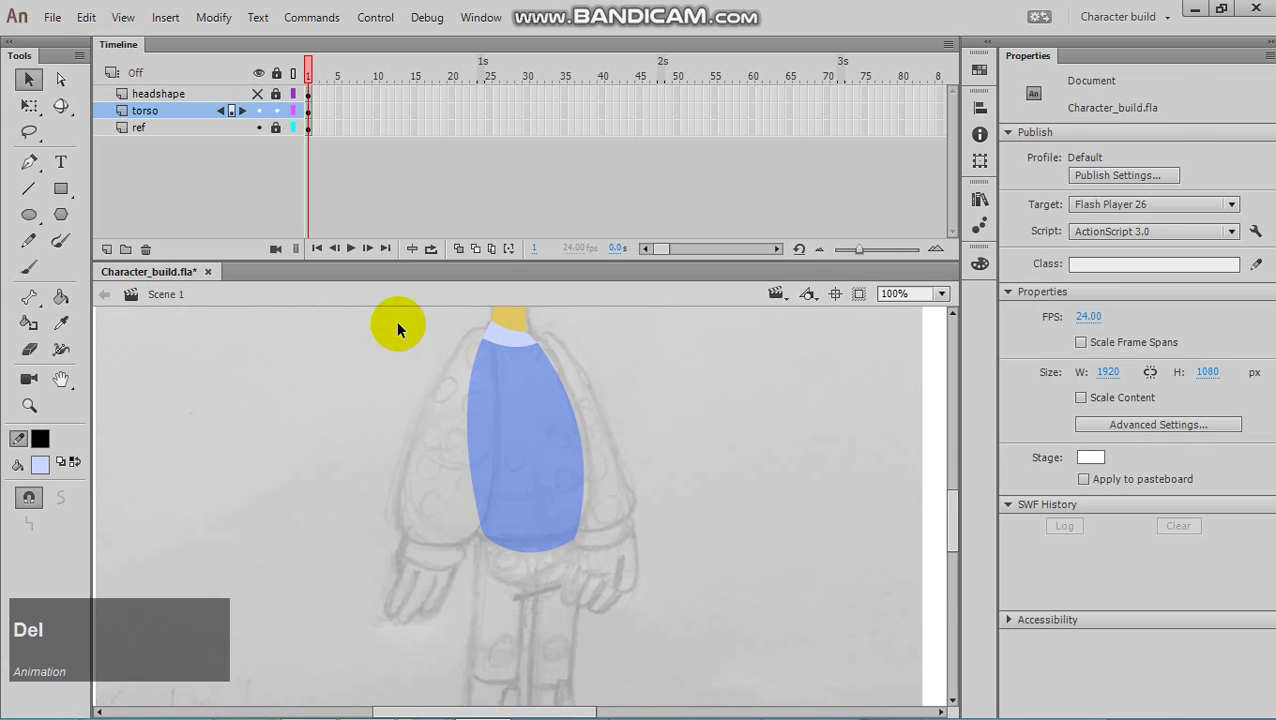
pyautogui.click(621, 398)
# Raise the alpha of the torso's blue #3366FF fill to about 99% to make it opaque
pyautogui.click(570, 422)
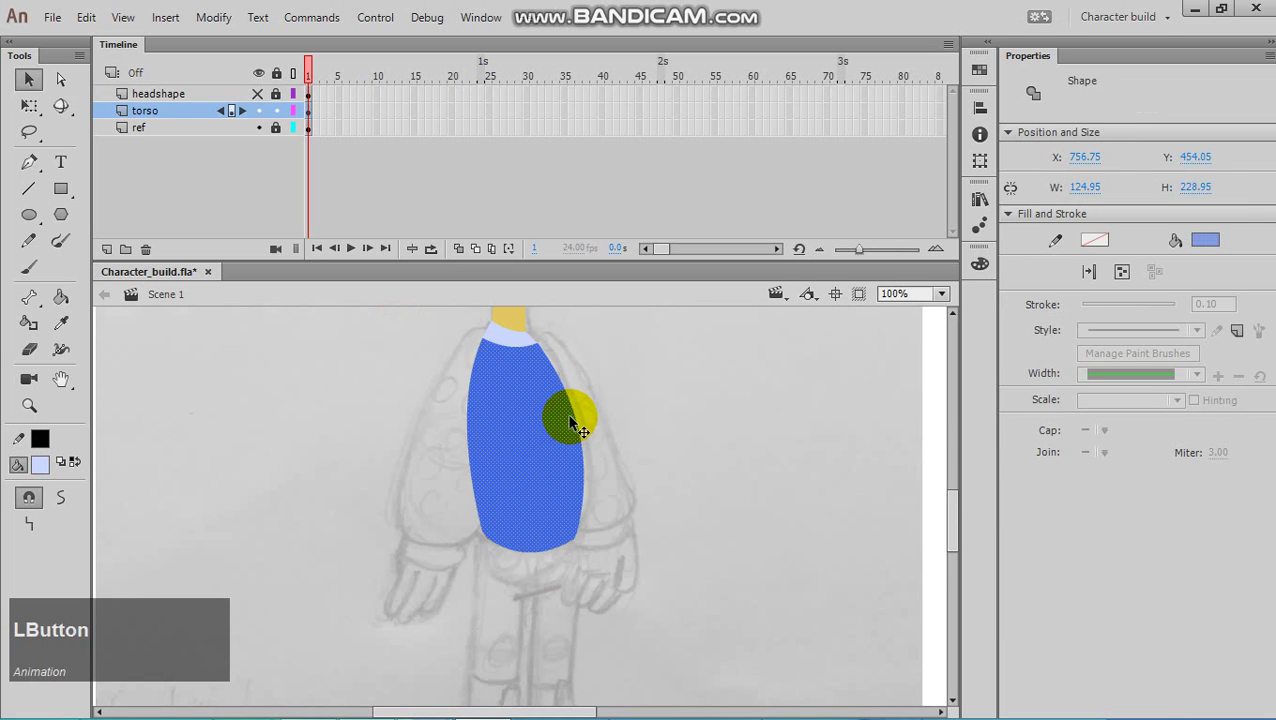
pyautogui.hotkey('ctrl', '-')
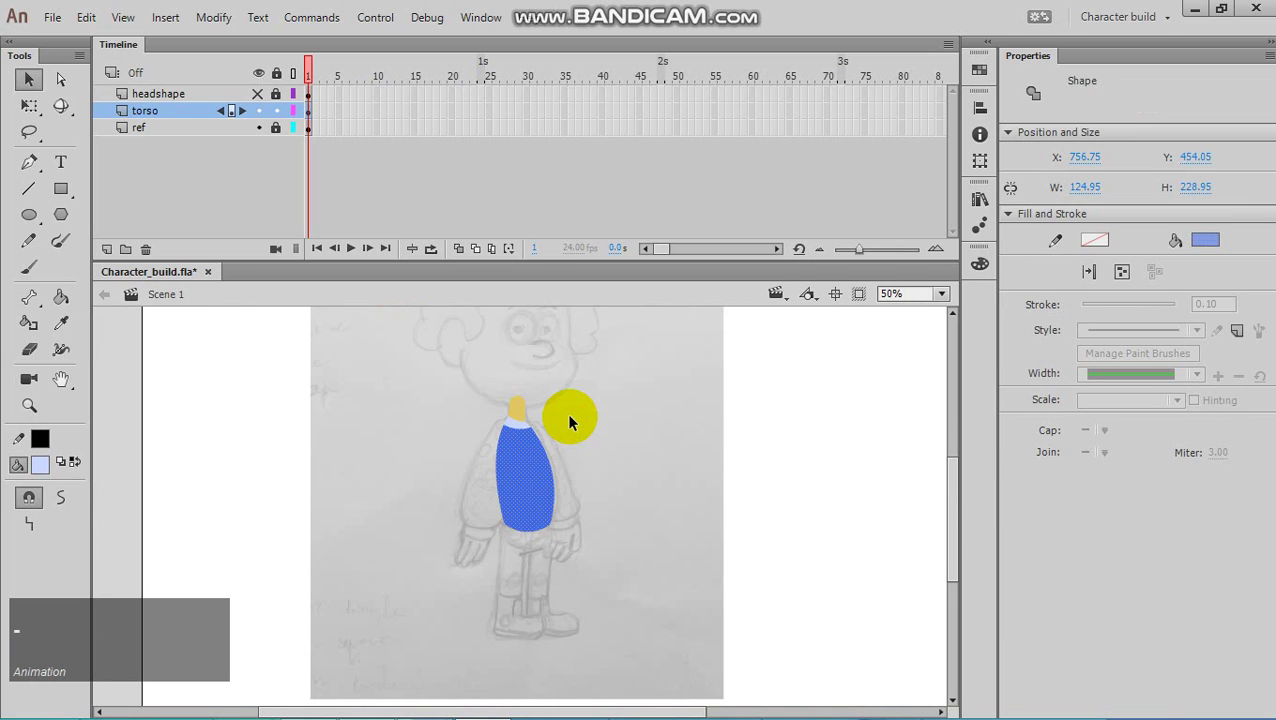
pyautogui.hotkey('ctrl', '=')
pyautogui.moveTo(675, 411)
pyautogui.mouseDown()
pyautogui.moveTo(538, 461)
pyautogui.moveTo(607, 441)
pyautogui.moveTo(639, 464)
pyautogui.mouseUp()
pyautogui.press('space')
pyautogui.click(640, 468)
pyautogui.click(512, 471)
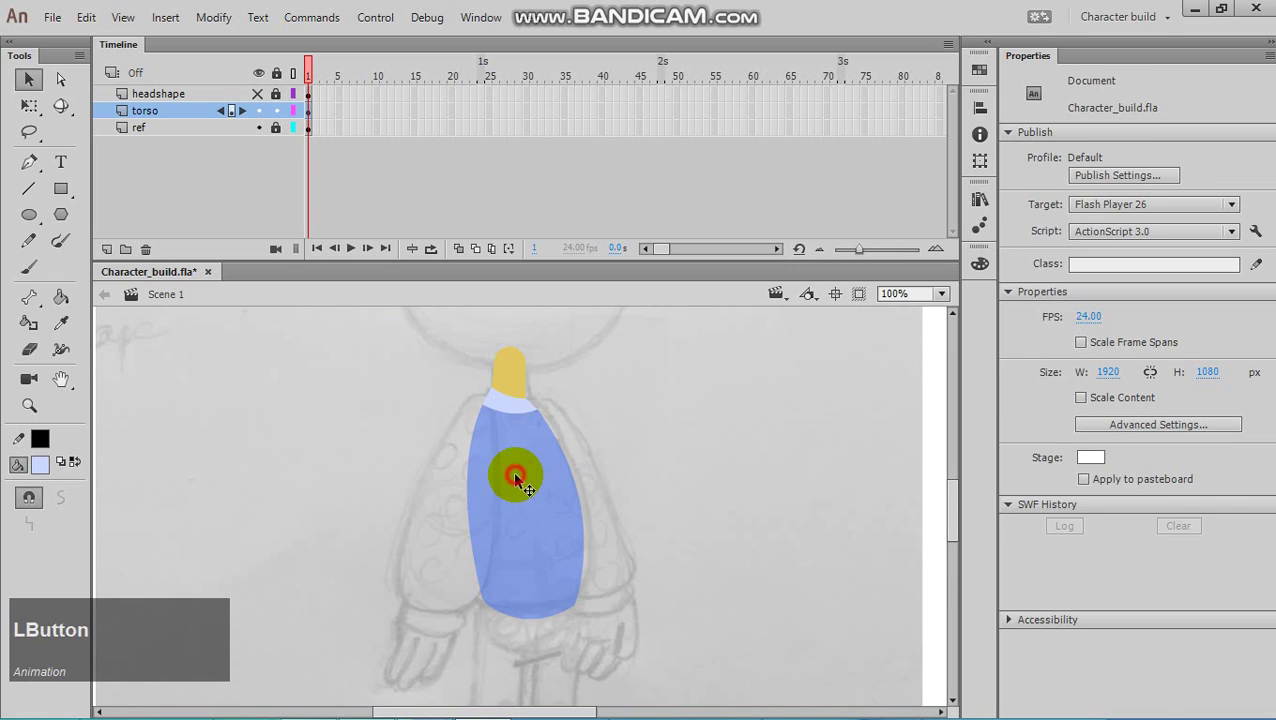
pyautogui.click(624, 400)
pyautogui.click(535, 457)
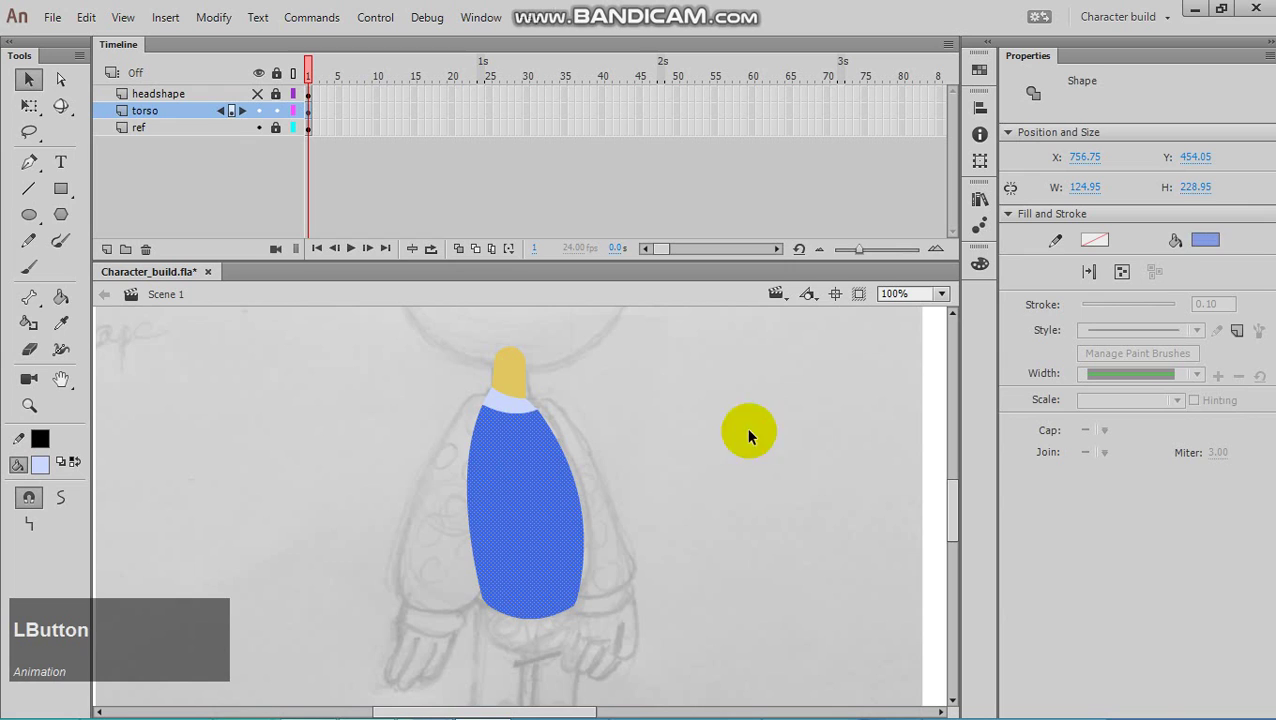
pyautogui.click(1203, 239)
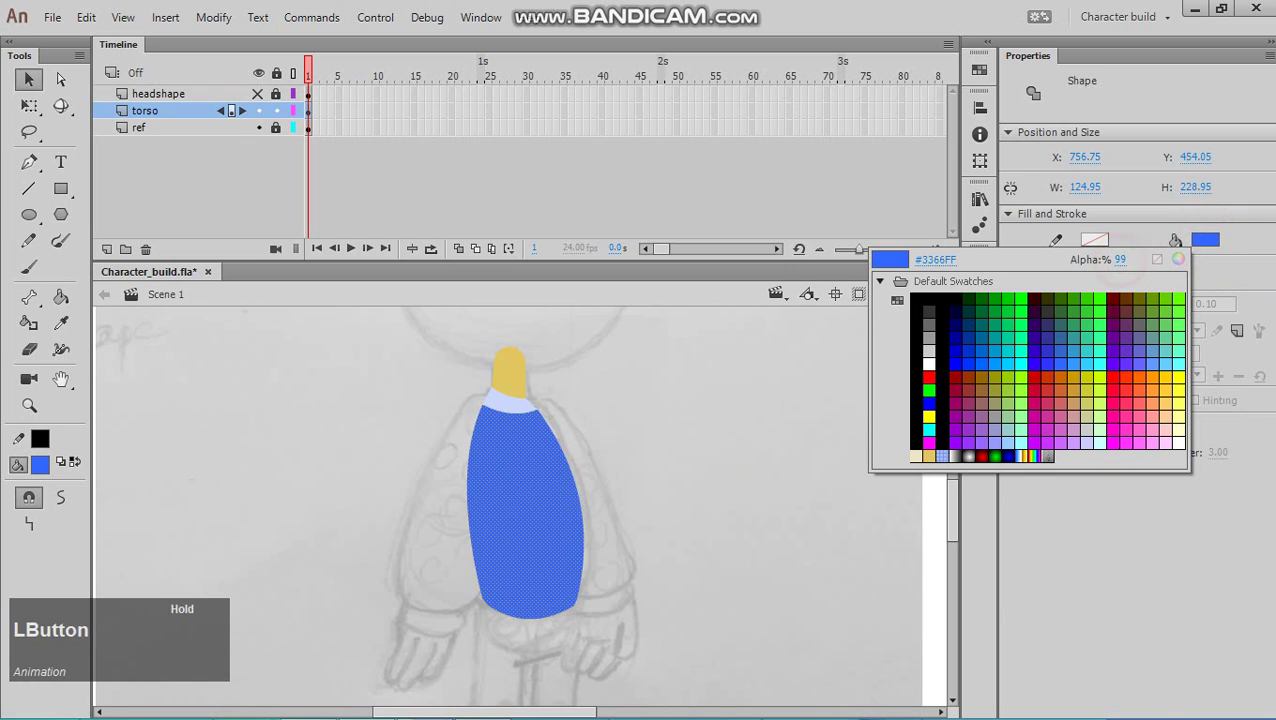
pyautogui.click(520, 460)
pyautogui.click(610, 427)
pyautogui.click(486, 405)
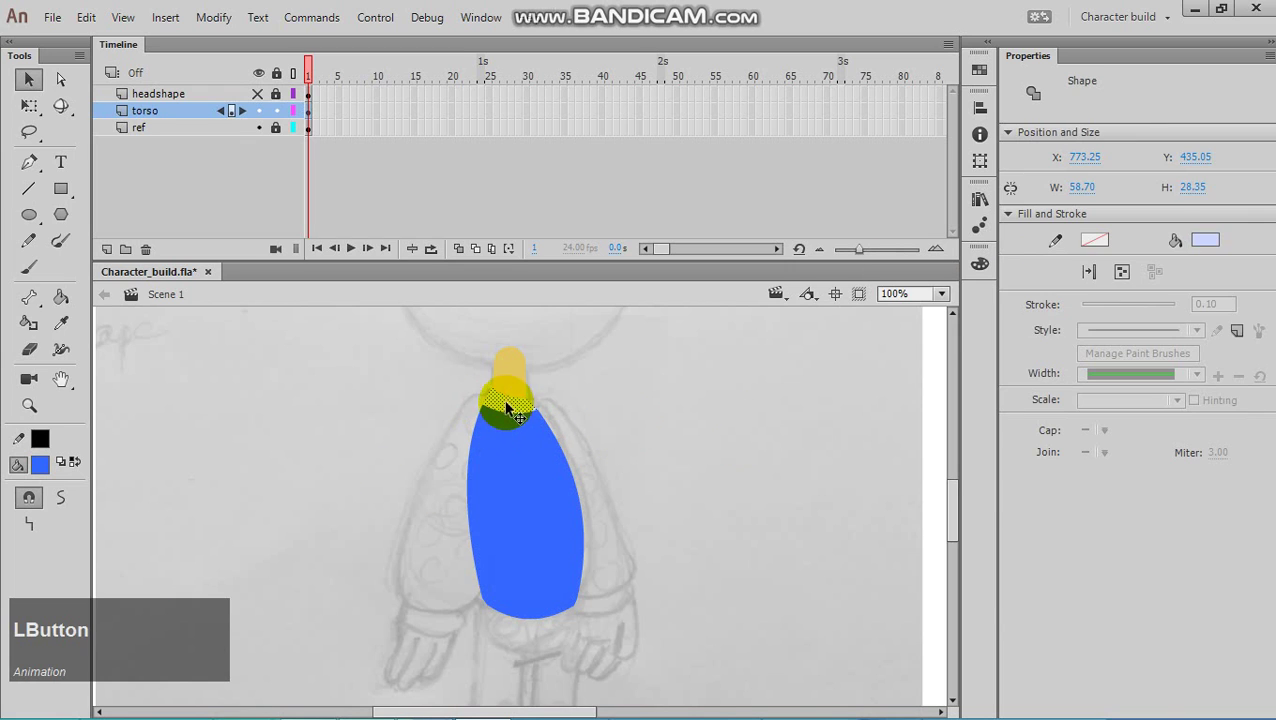
pyautogui.click(1203, 240)
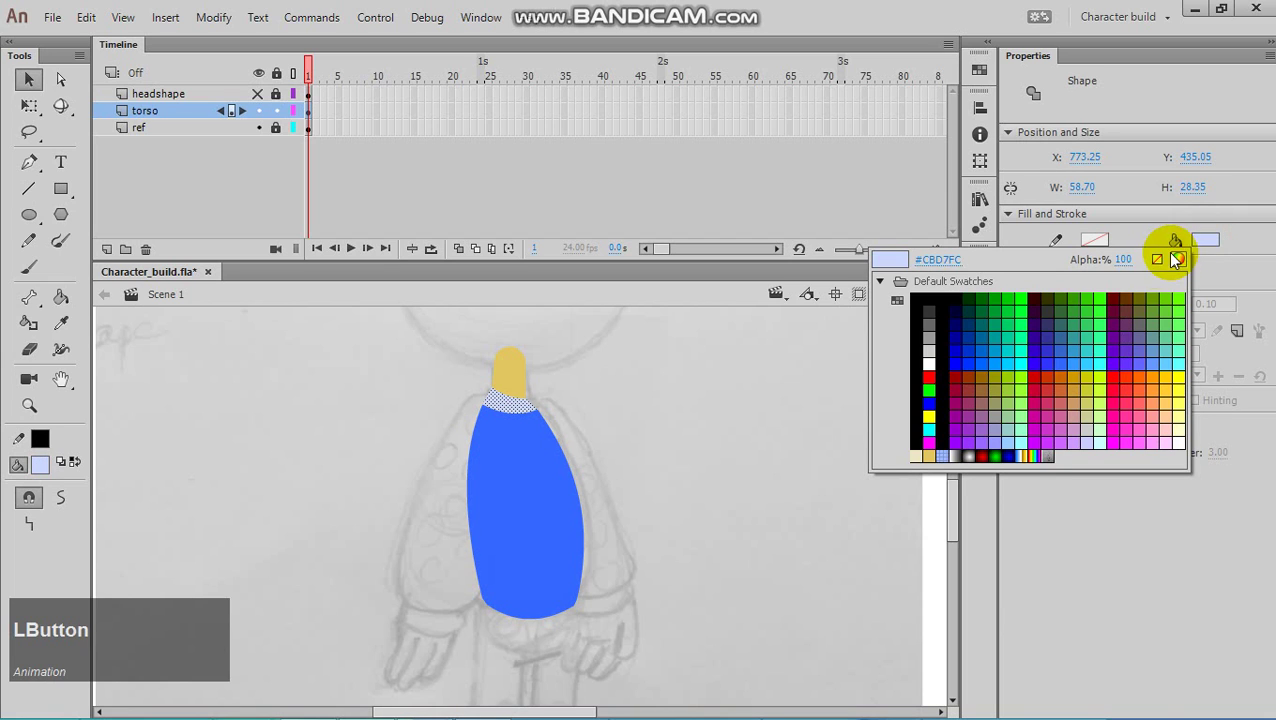
pyautogui.moveTo(1128, 261); pyautogui.dragTo(1232, 269)
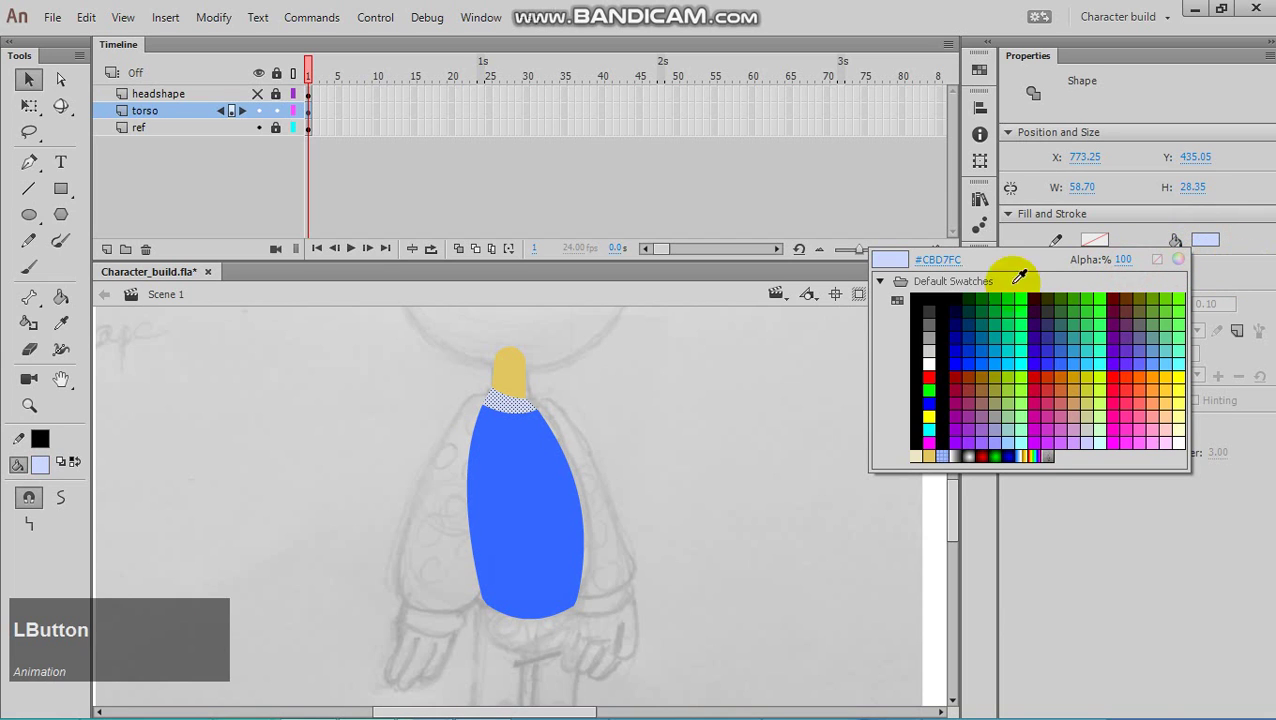
pyautogui.click(24, 88)
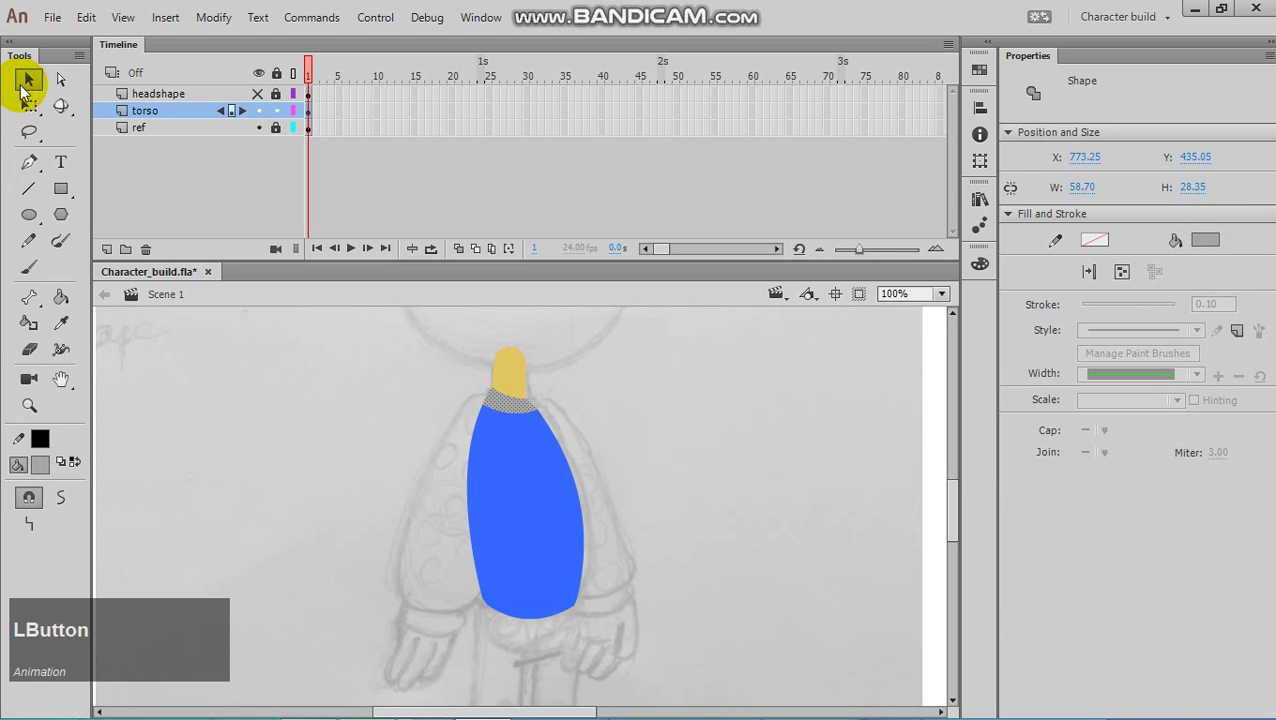
pyautogui.hotkey('ctrl', 'z')
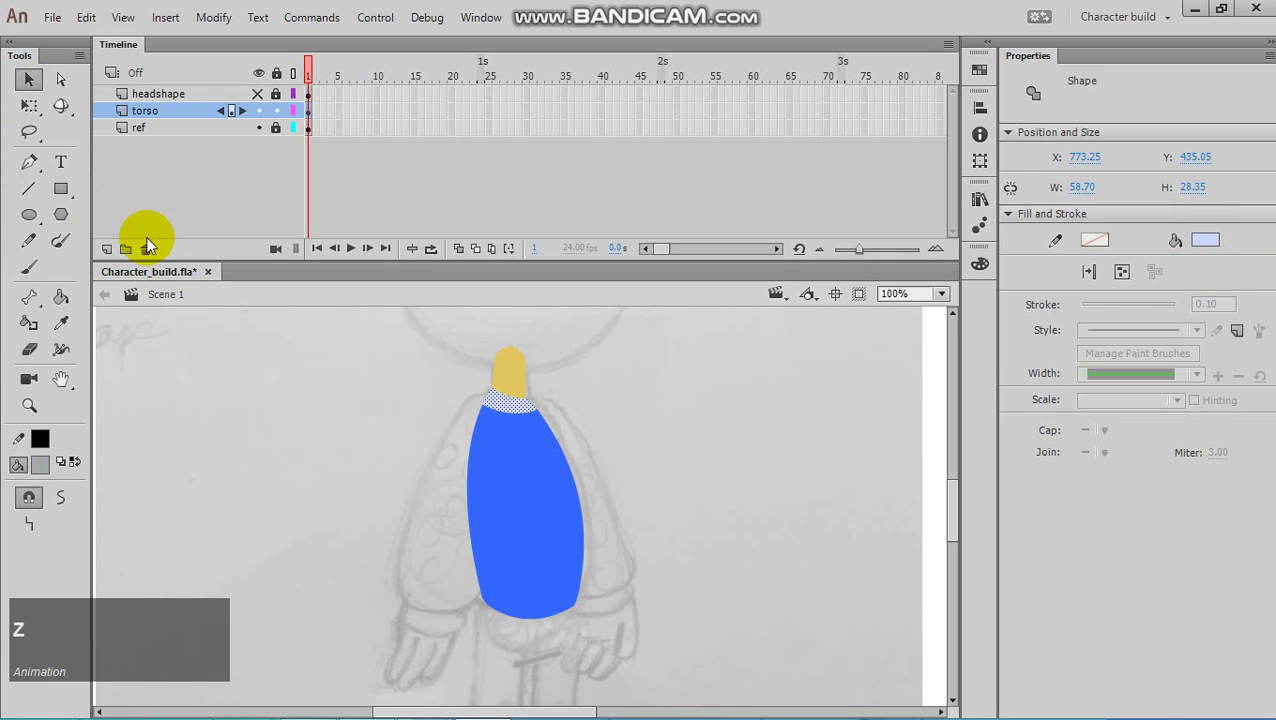
pyautogui.click(235, 363)
pyautogui.click(515, 433)
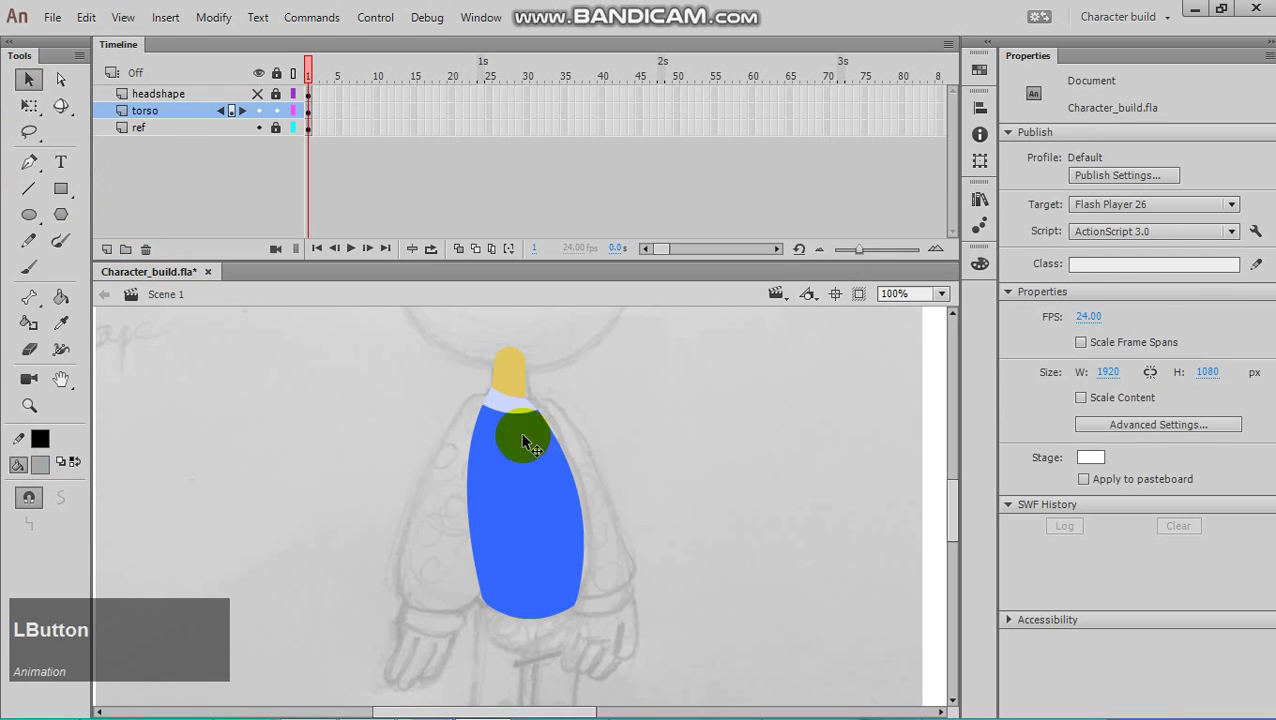
pyautogui.click(500, 360)
pyautogui.click(533, 494)
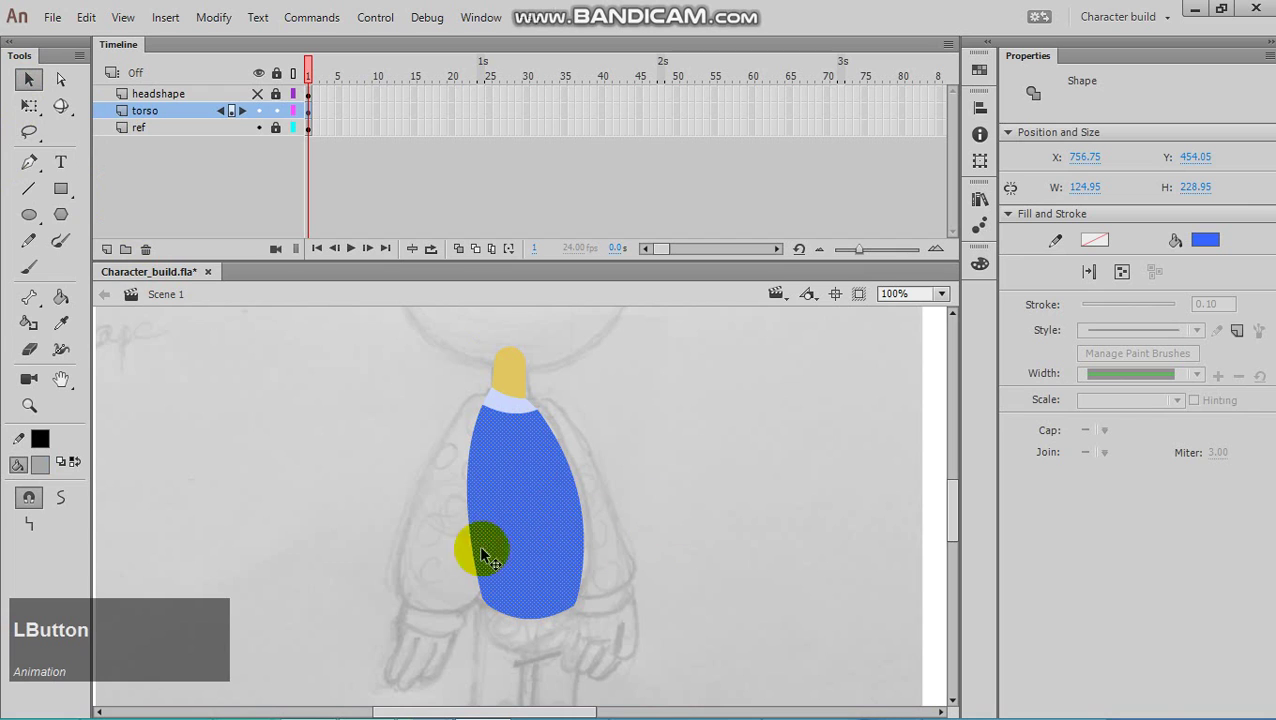
# Temporarily unlock and show the headshape layer to compare the head with the neck and torso, and lock and hide it again
pyautogui.scroll(3, 370, 545)
pyautogui.scroll(-1, 370, 548)
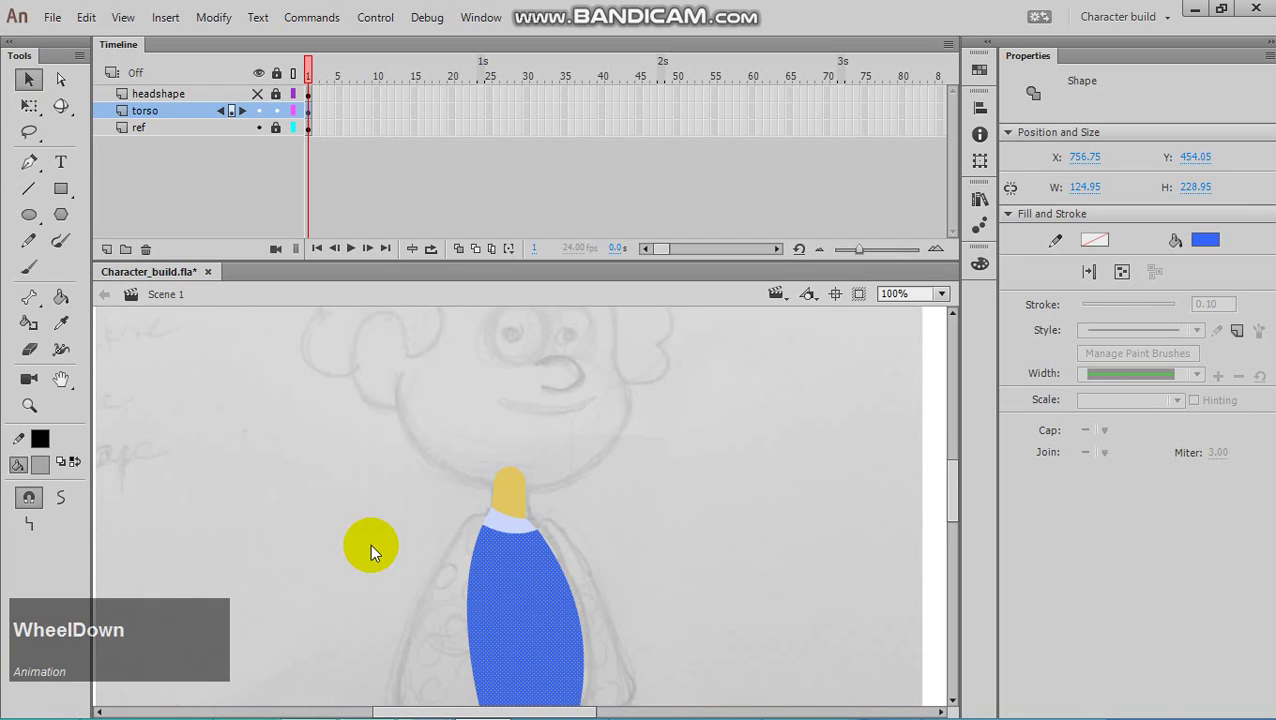
pyautogui.click(276, 94)
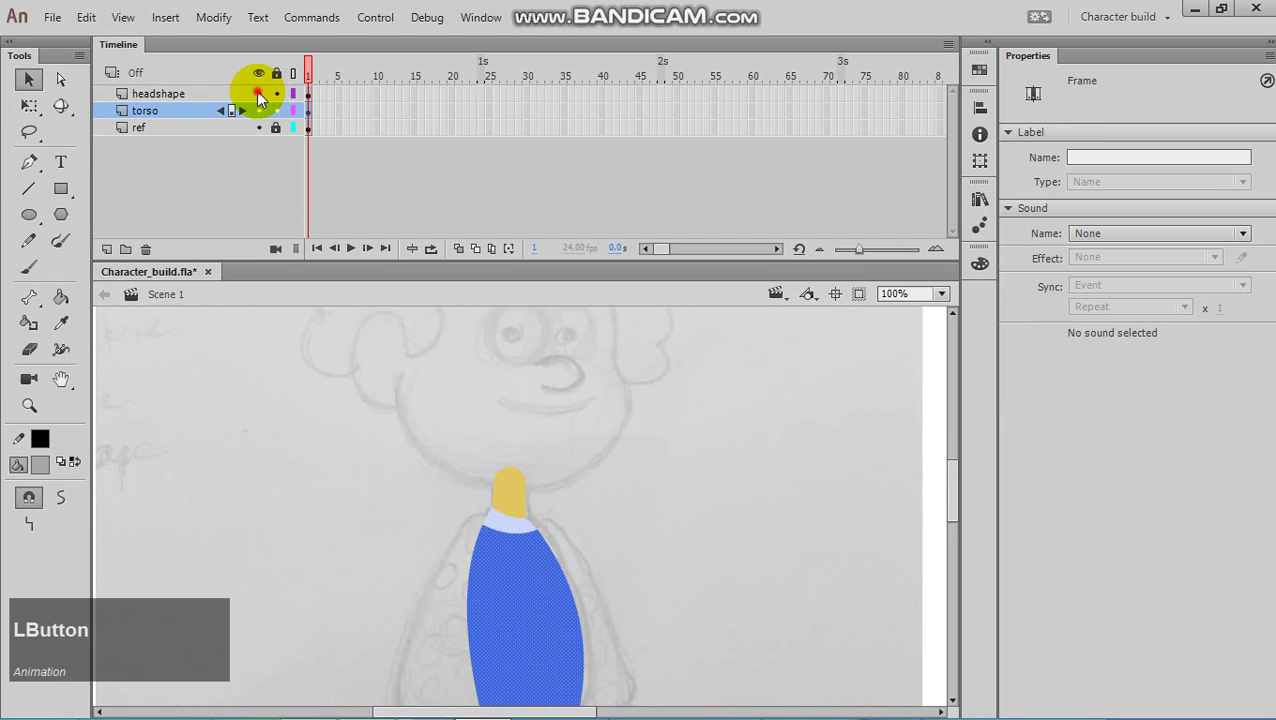
pyautogui.click(257, 93)
pyautogui.scroll(-6, 400, 515)
pyautogui.scroll(5, 413, 528)
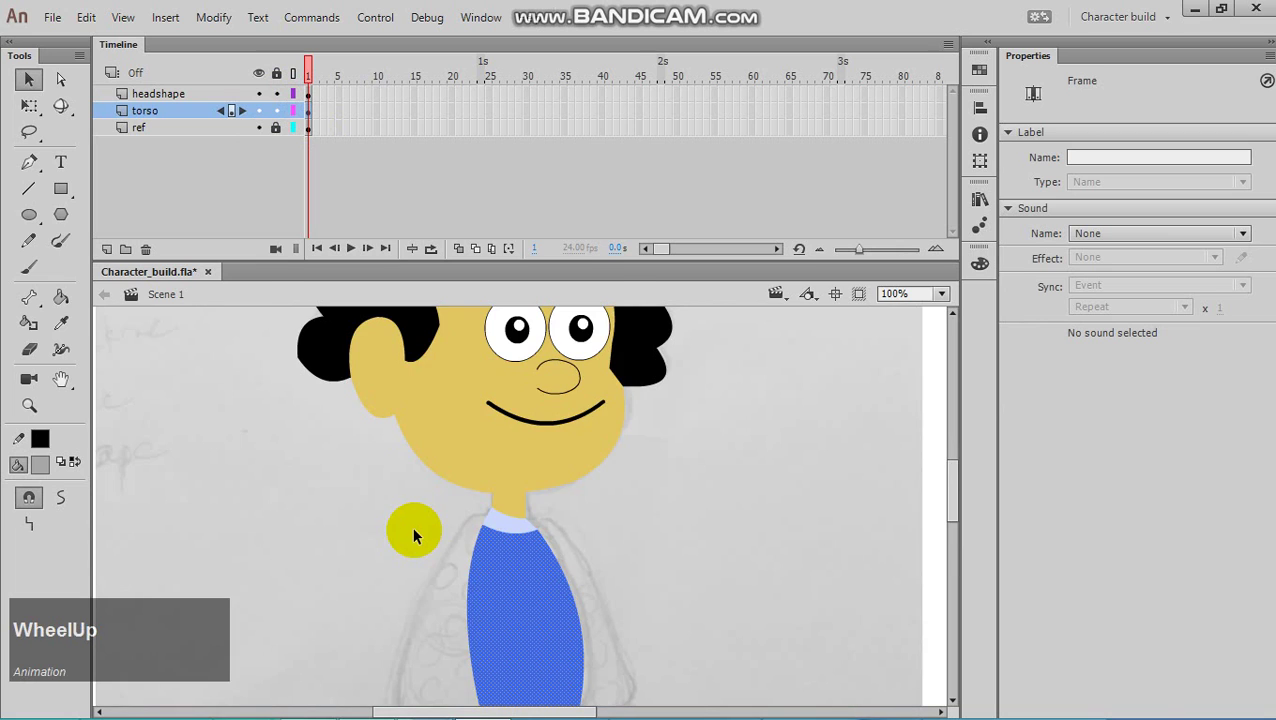
pyautogui.hotkey('ctrl', '-')
pyautogui.click(412, 496)
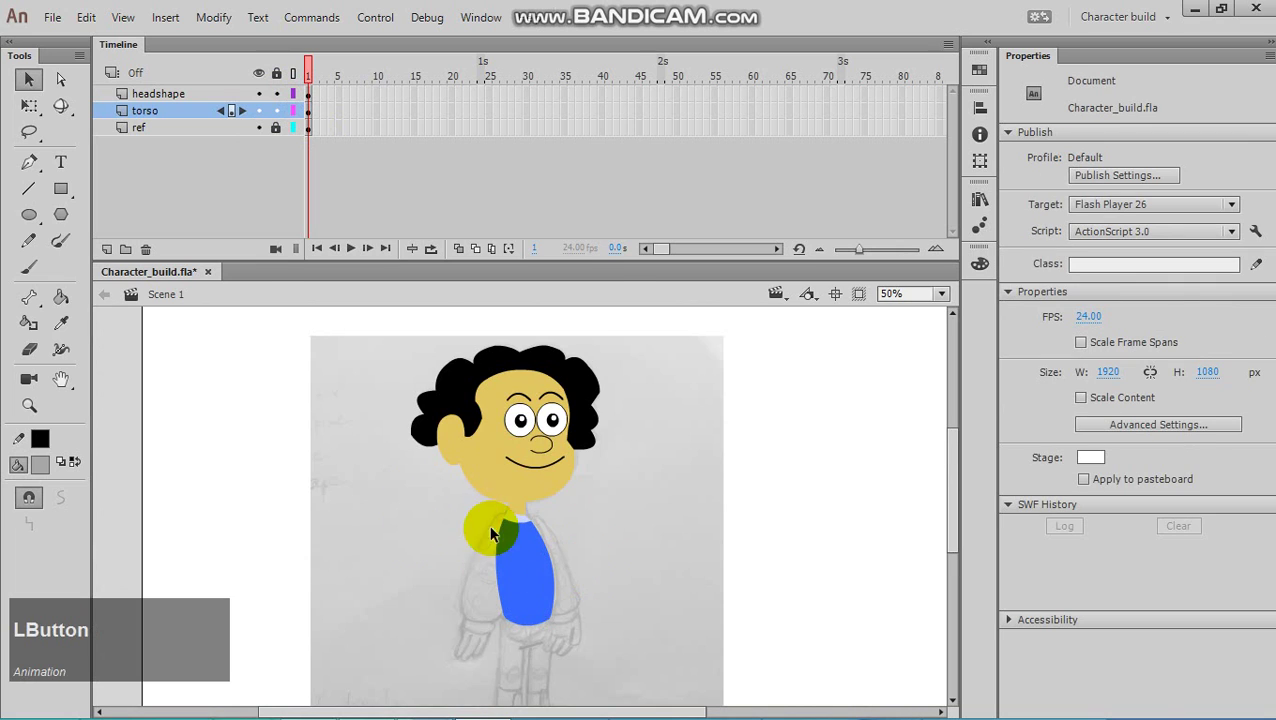
pyautogui.click(258, 93)
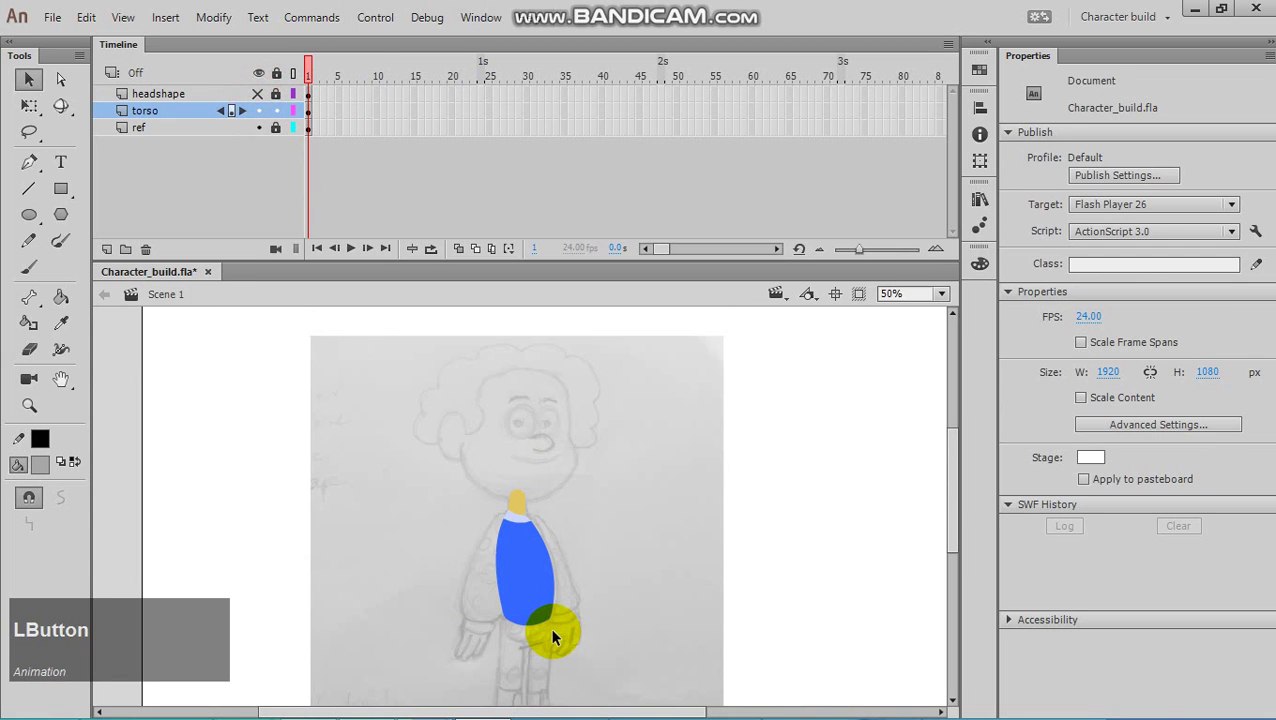
# Convert the neck, collar and torso shapes together into a Movie Clip symbol named torso, and deselect it
pyautogui.hotkey('ctrl', '=')
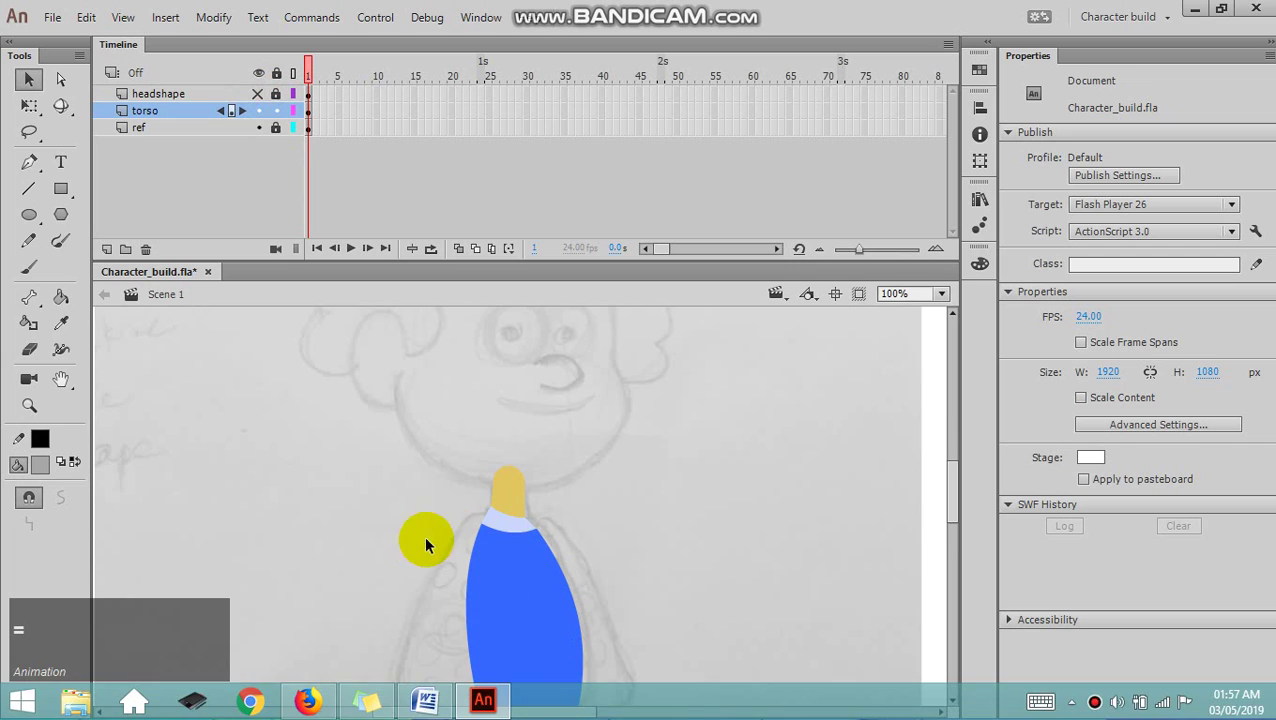
pyautogui.scroll(-3, 460, 610)
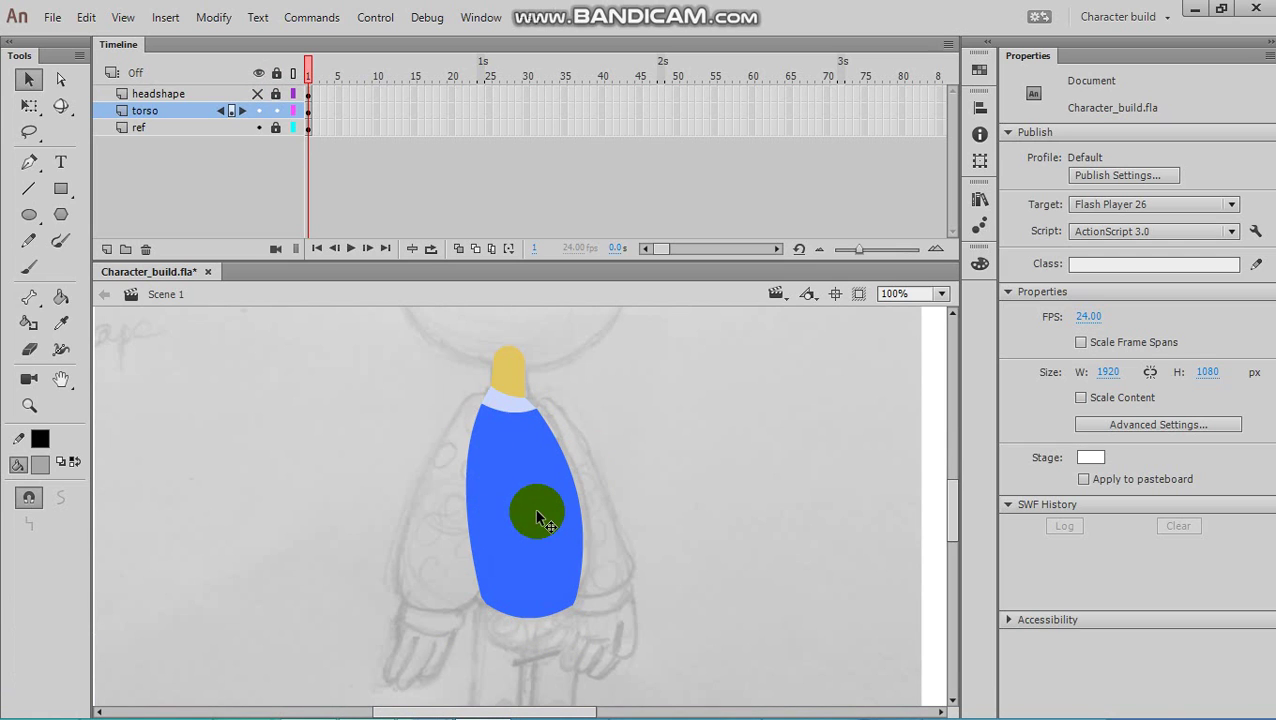
pyautogui.click(29, 106)
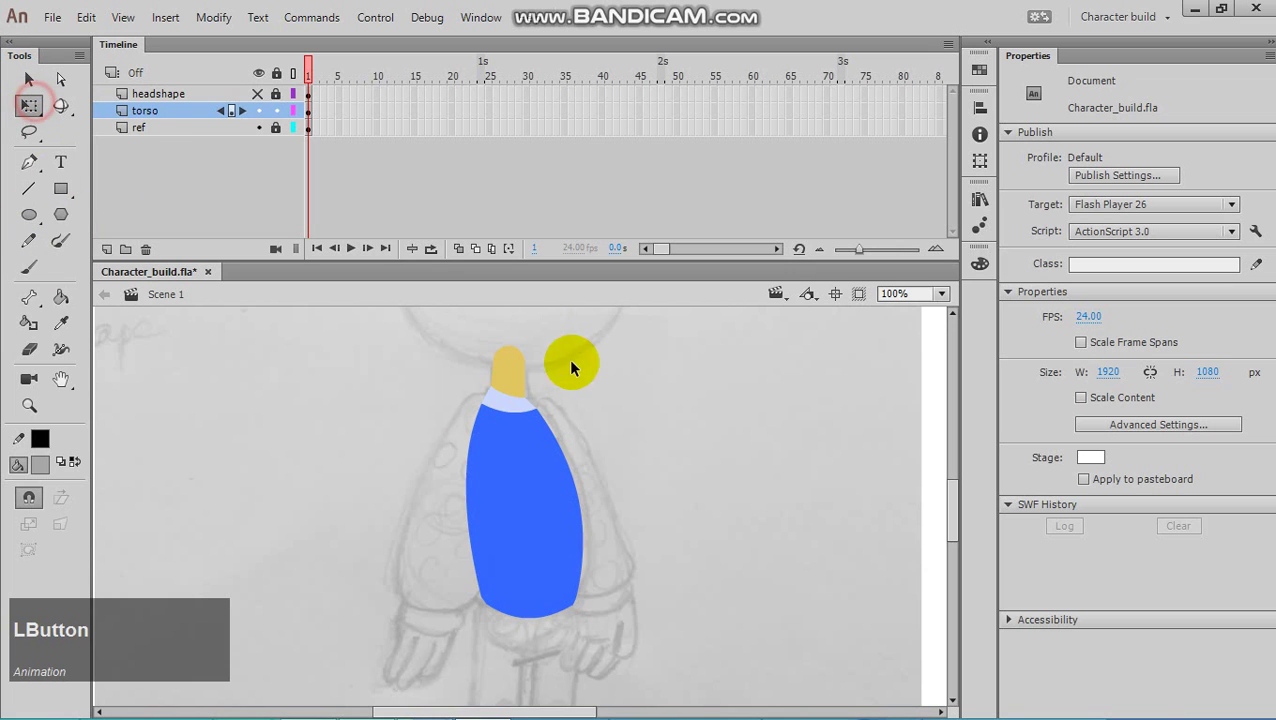
pyautogui.moveTo(437, 325); pyautogui.dragTo(615, 652)
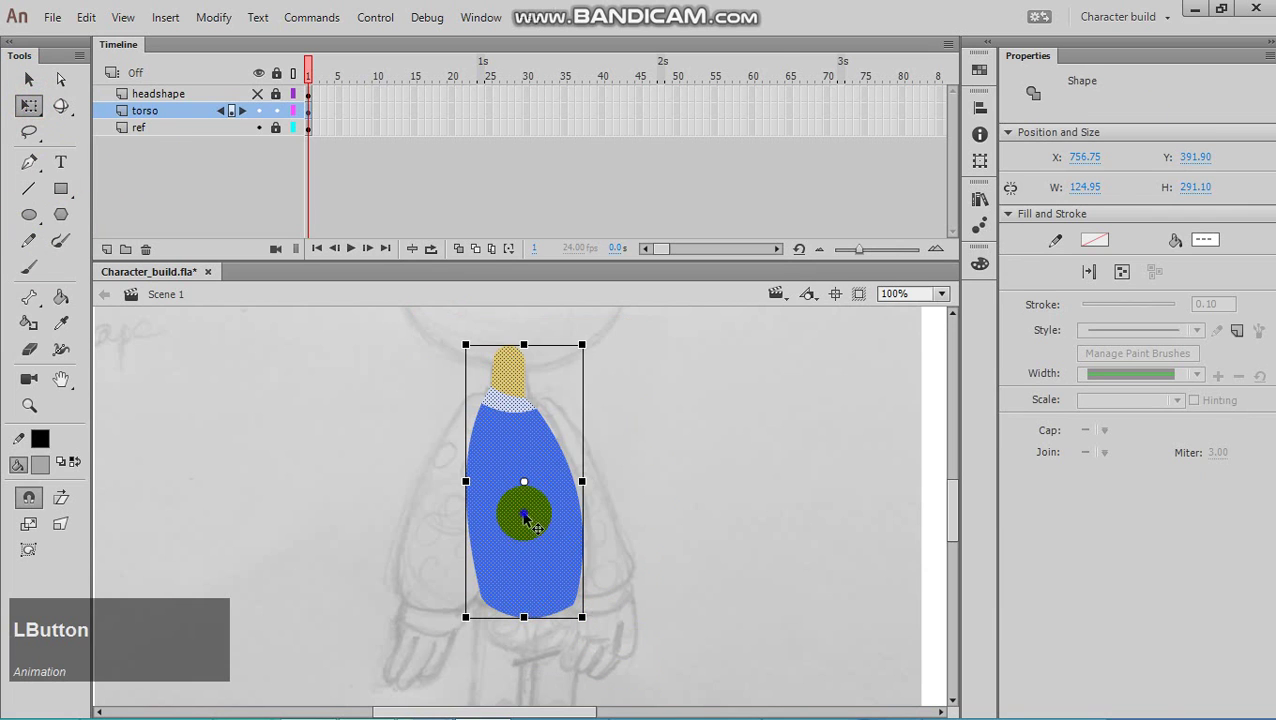
pyautogui.rightClick(521, 515)
pyautogui.click(580, 479)
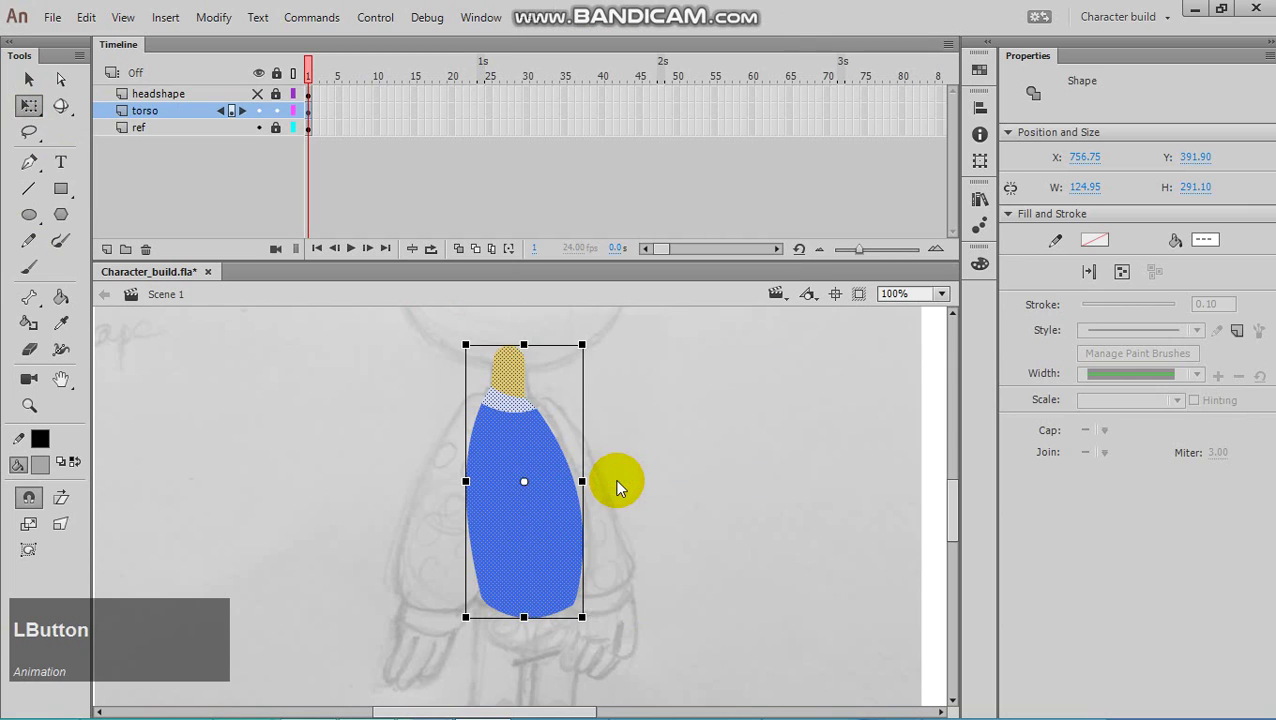
pyautogui.write('torso')
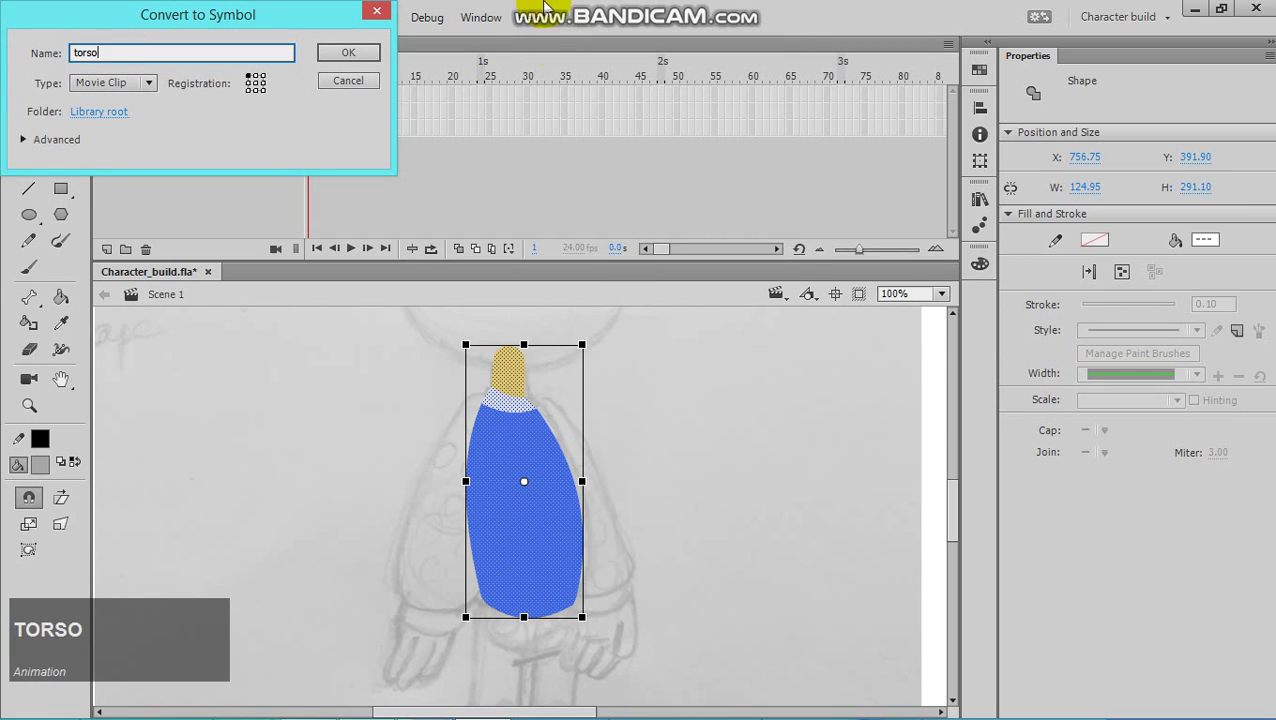
pyautogui.click(350, 52)
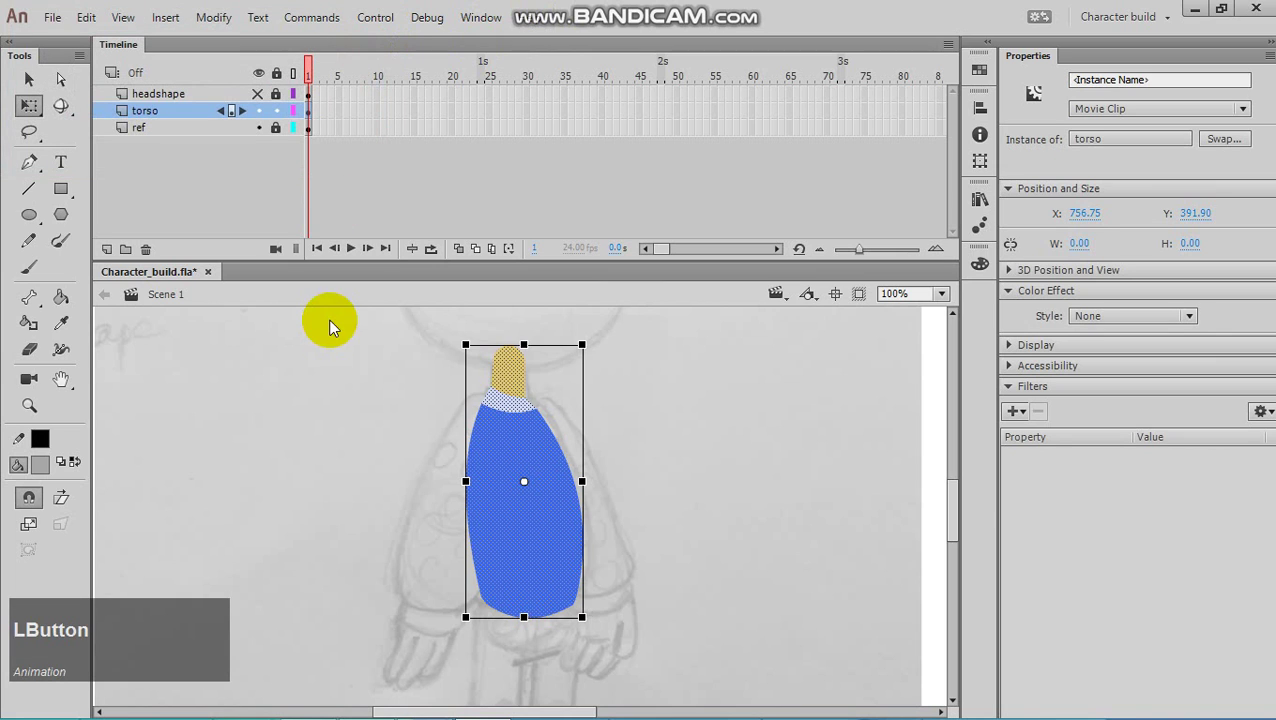
pyautogui.click(342, 379)
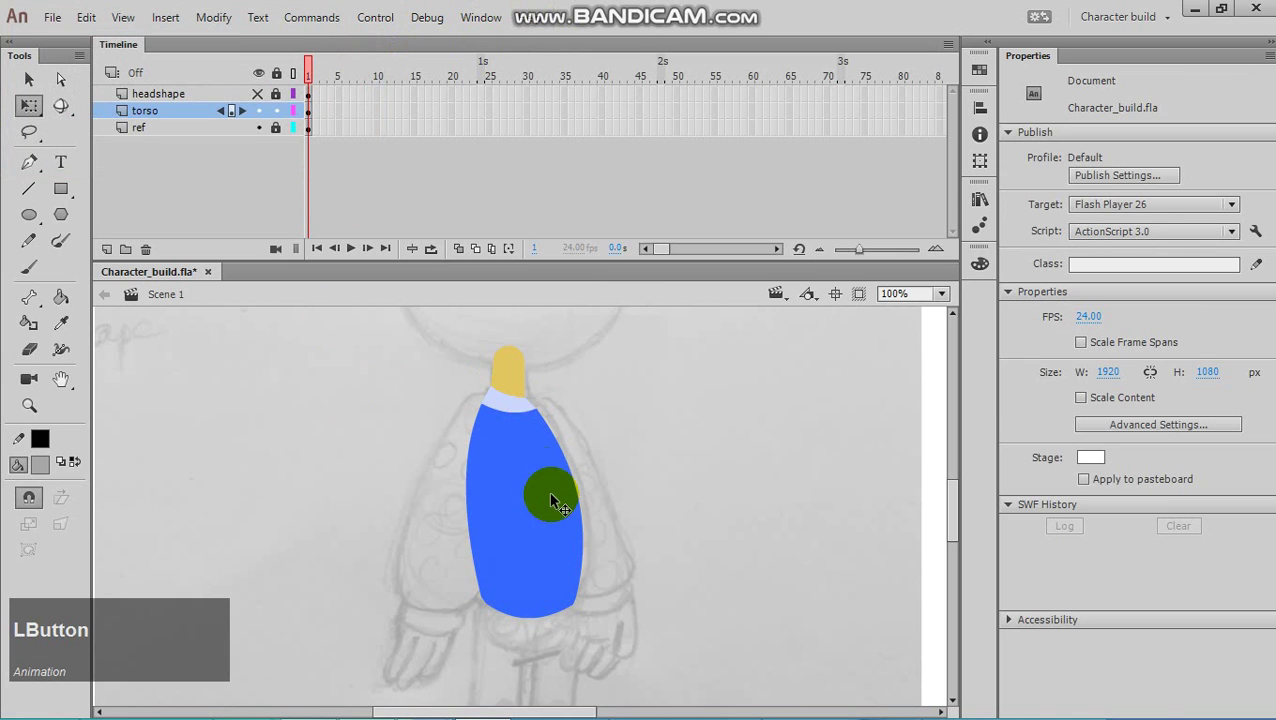